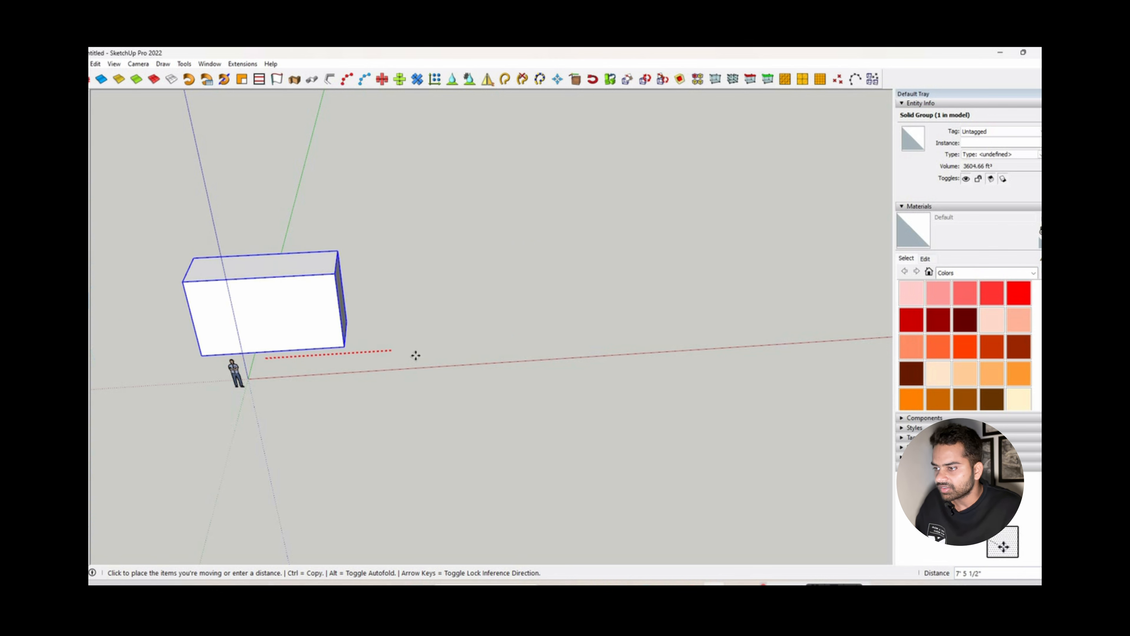
Move the selected solid box group with its direction locked to the green axis.
key(m)
key(Left)
mouse_move(480, 355)
middle_down()
mouse_move(411, 340)
mouse_move(498, 323)
mouse_move(371, 296)
mouse_move(490, 339)
middle_up()
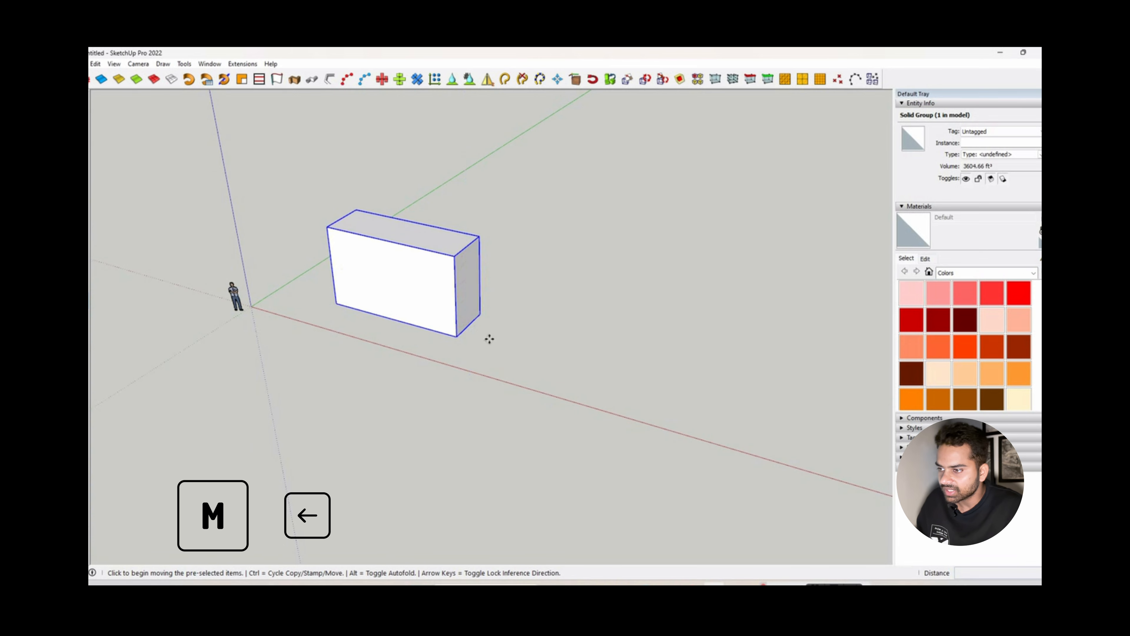
click(493, 325)
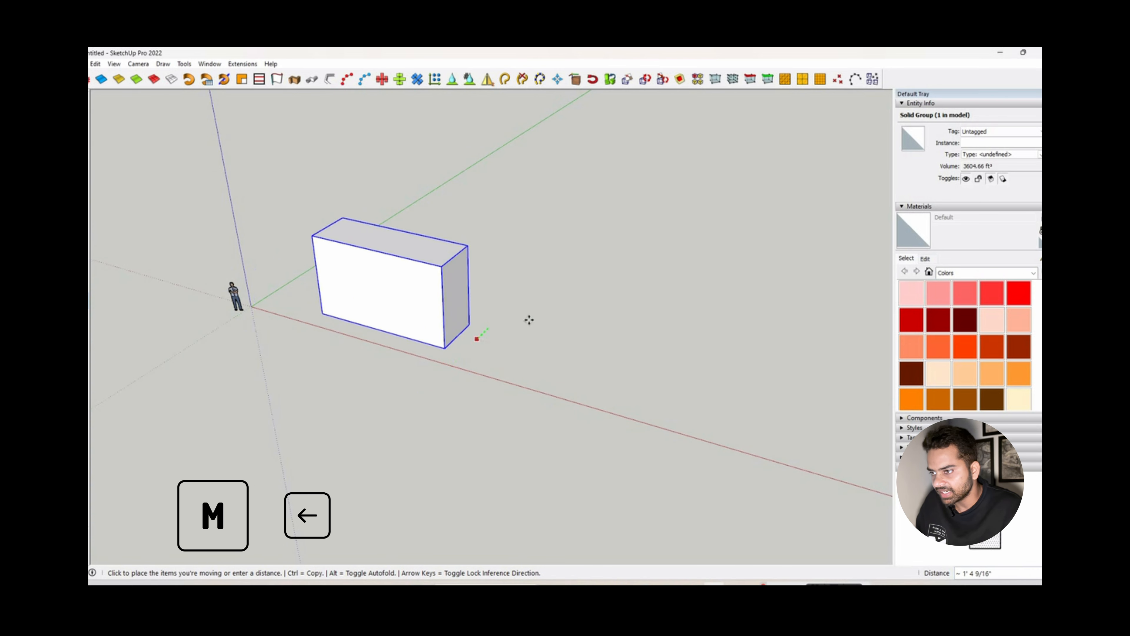
middle_drag(392, 401, 467, 354)
key(Escape)
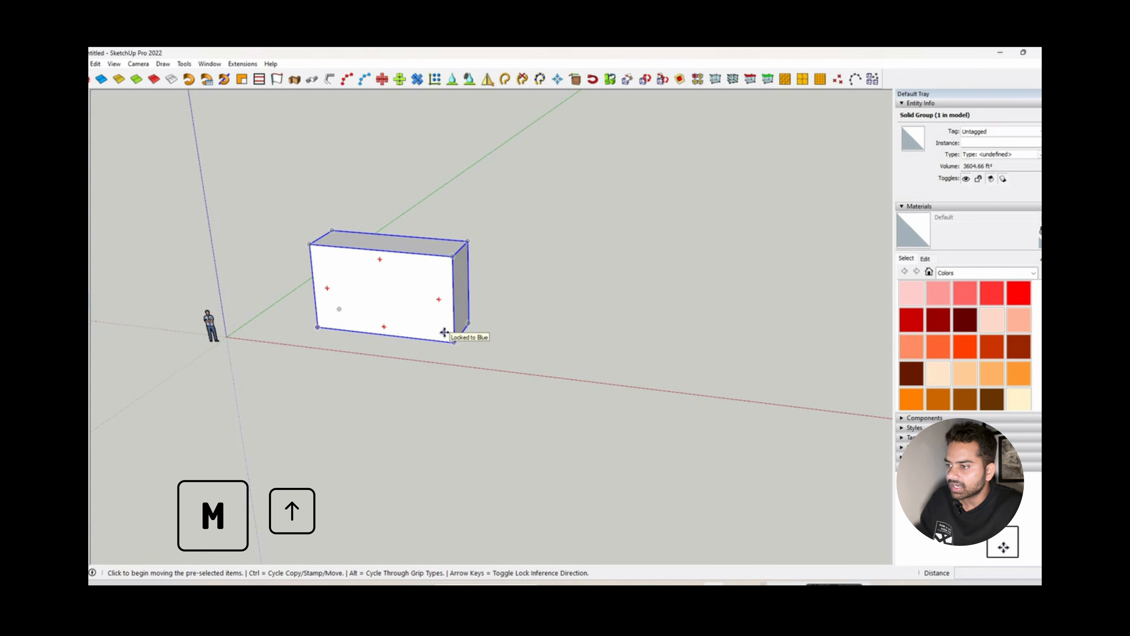
Raise the solid box group straight up with its movement locked to the blue axis.
click(444, 332)
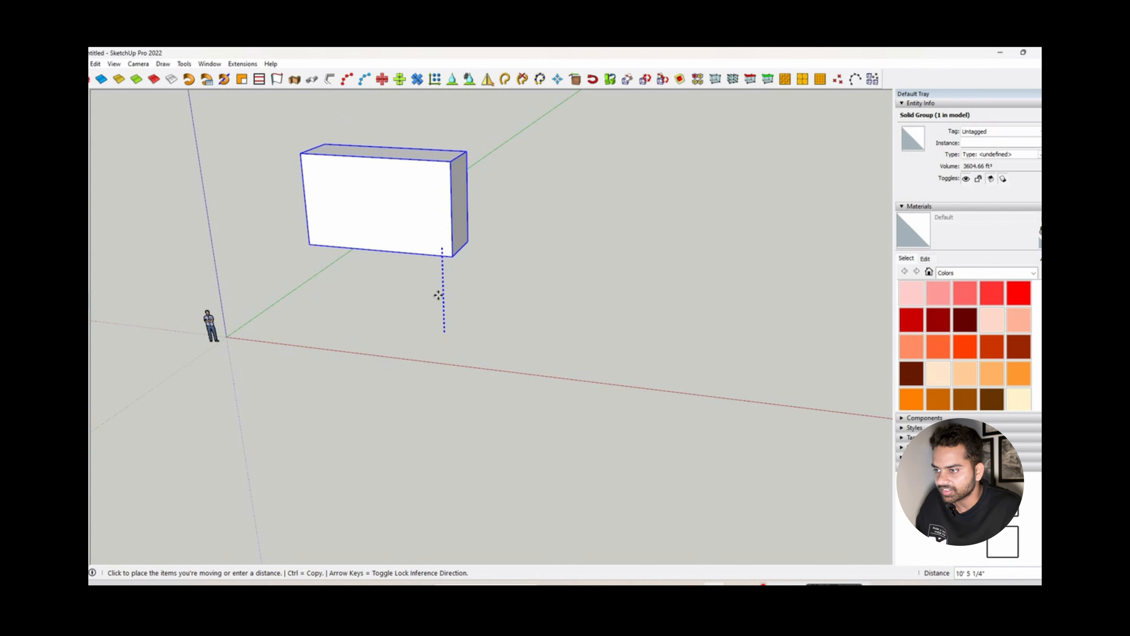
click(441, 313)
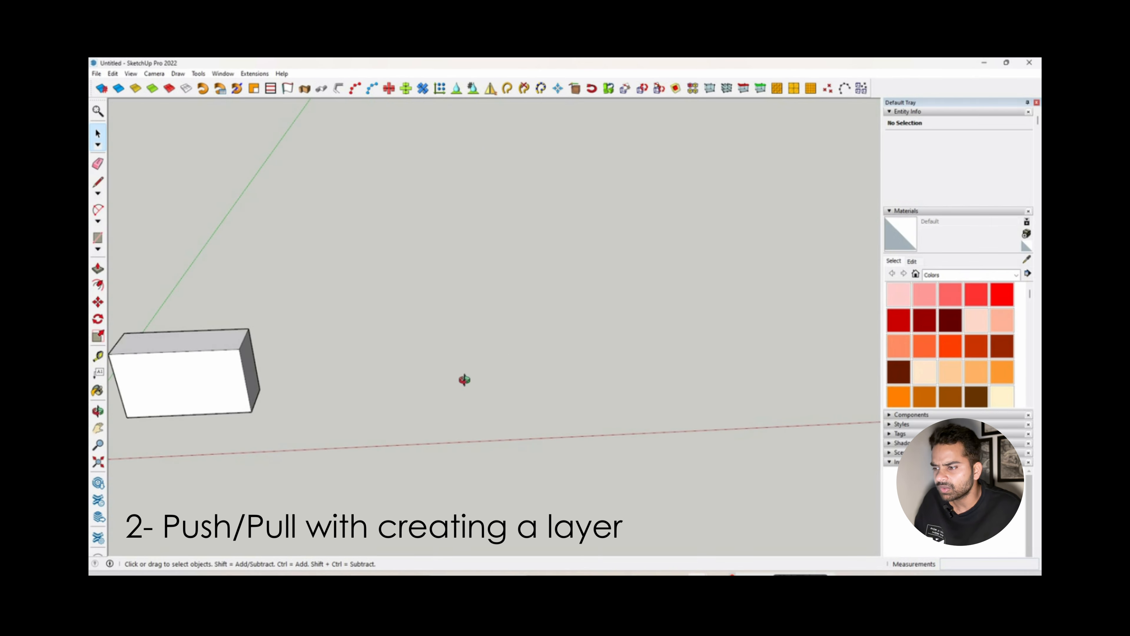
Draw a line about 22' 4" long parallel to the red axis in the empty area beside the box.
scroll(454, 385, down, 3)
scroll(442, 390, up, 6)
click(443, 357)
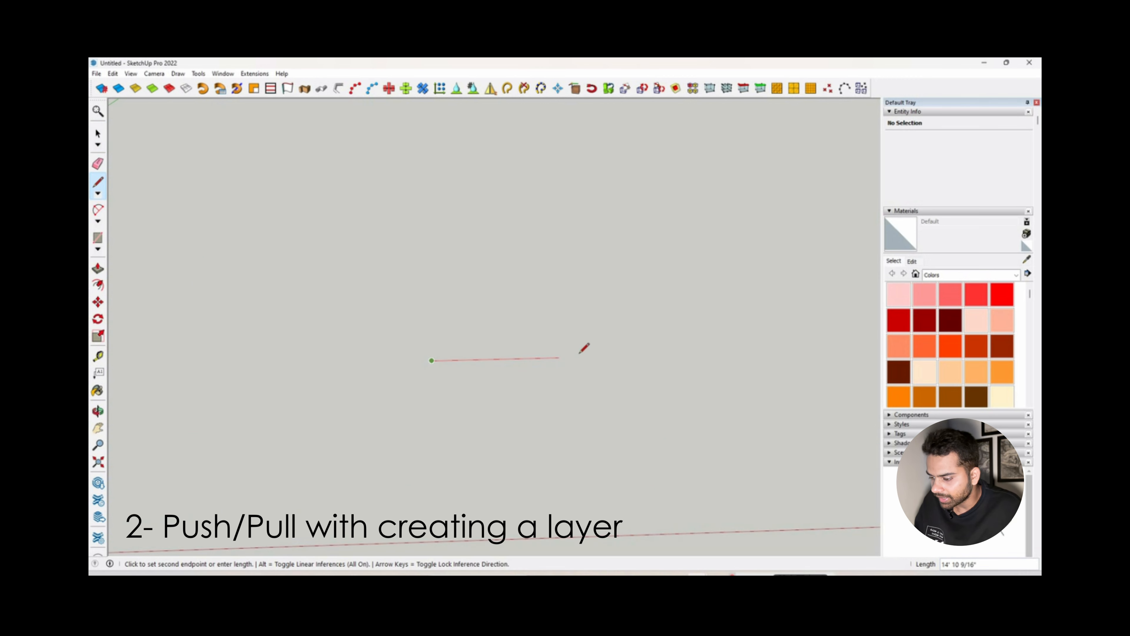
click(623, 350)
Draw a thin wall-base rectangle along the line, about 22' 4" by 4 1/2".
scroll(441, 358, up, 5)
key(r)
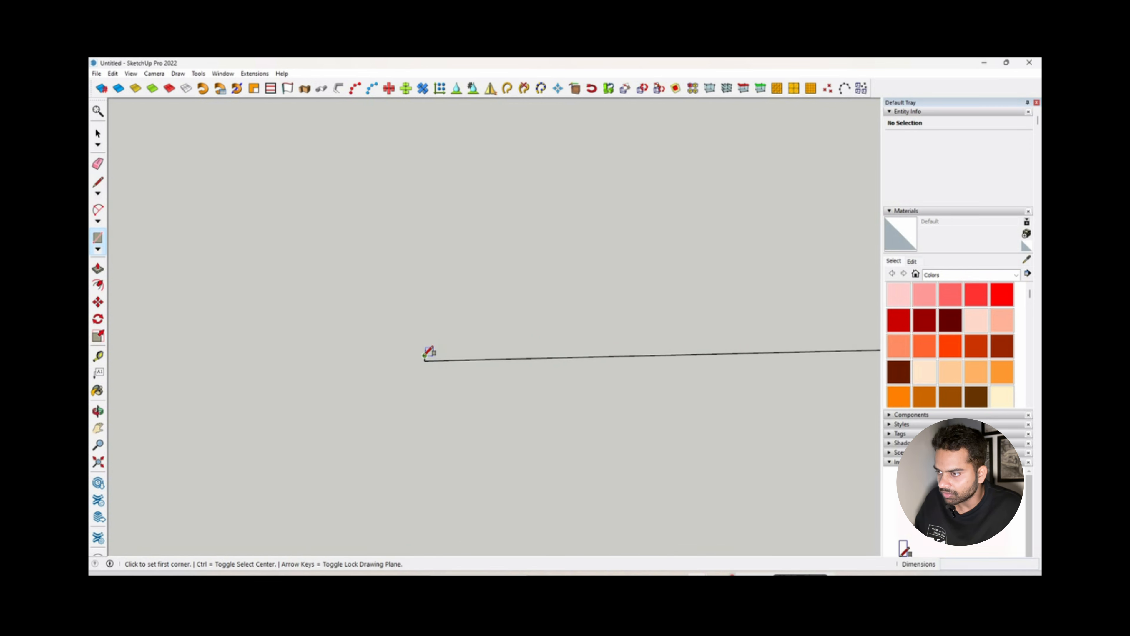
scroll(327, 348, down, 3)
click(774, 349)
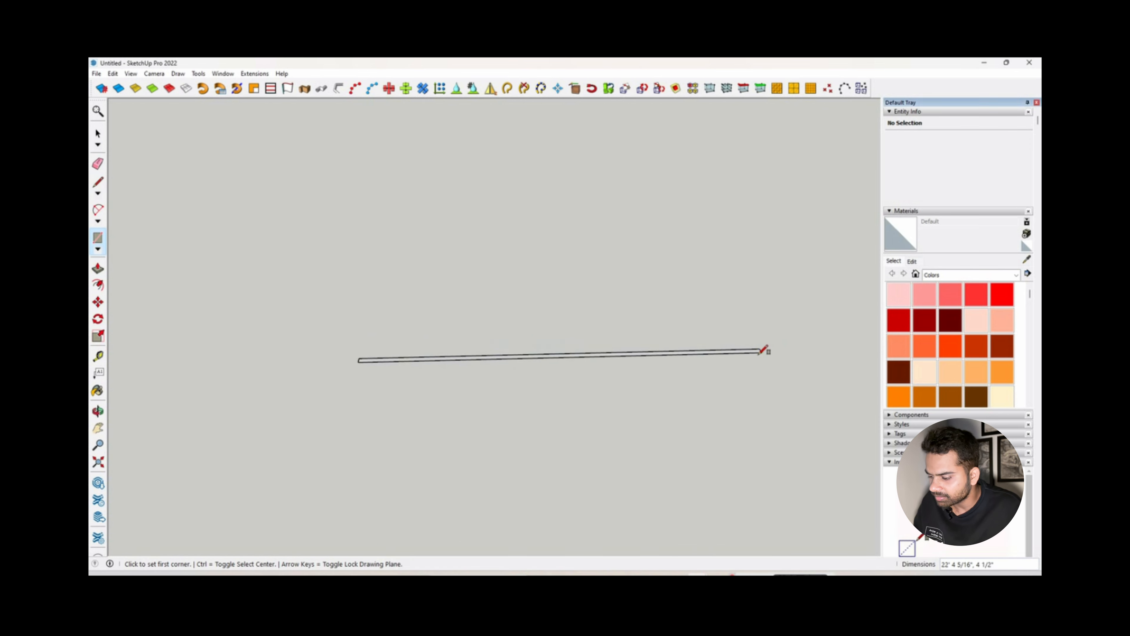
Push/Pull the thin wall-base rectangle up 4" with the option to create a new starting face.
key(space)
scroll(773, 349, up, 3)
scroll(739, 359, down, 2)
click(732, 365)
key(p)
middle_drag(732, 361, 602, 389)
key(p)
click(603, 394)
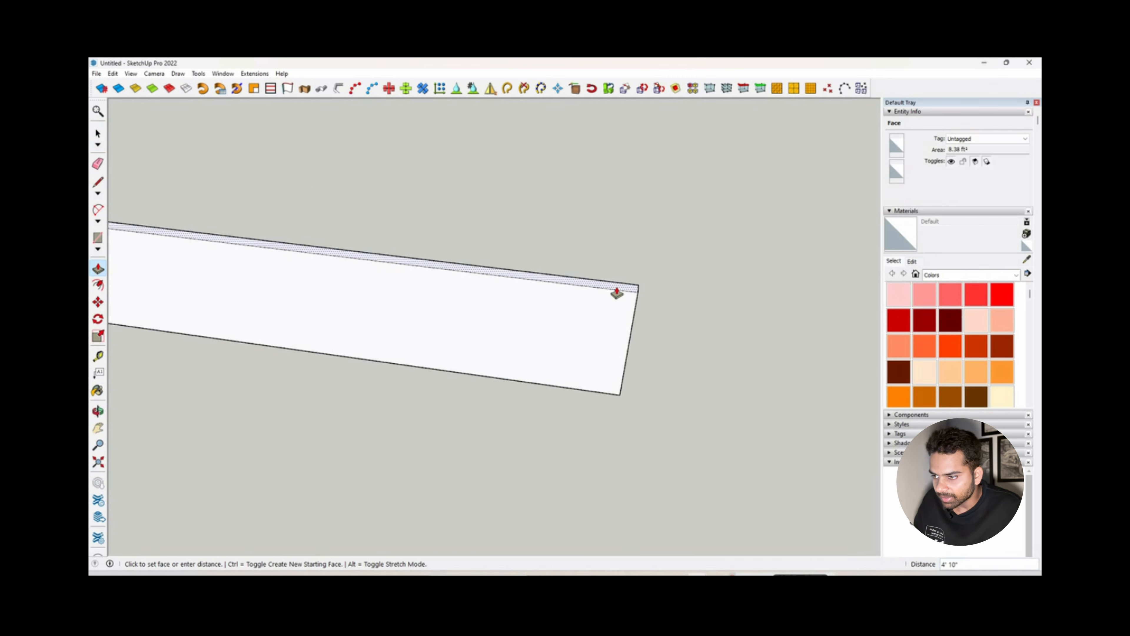
key(ctrl)
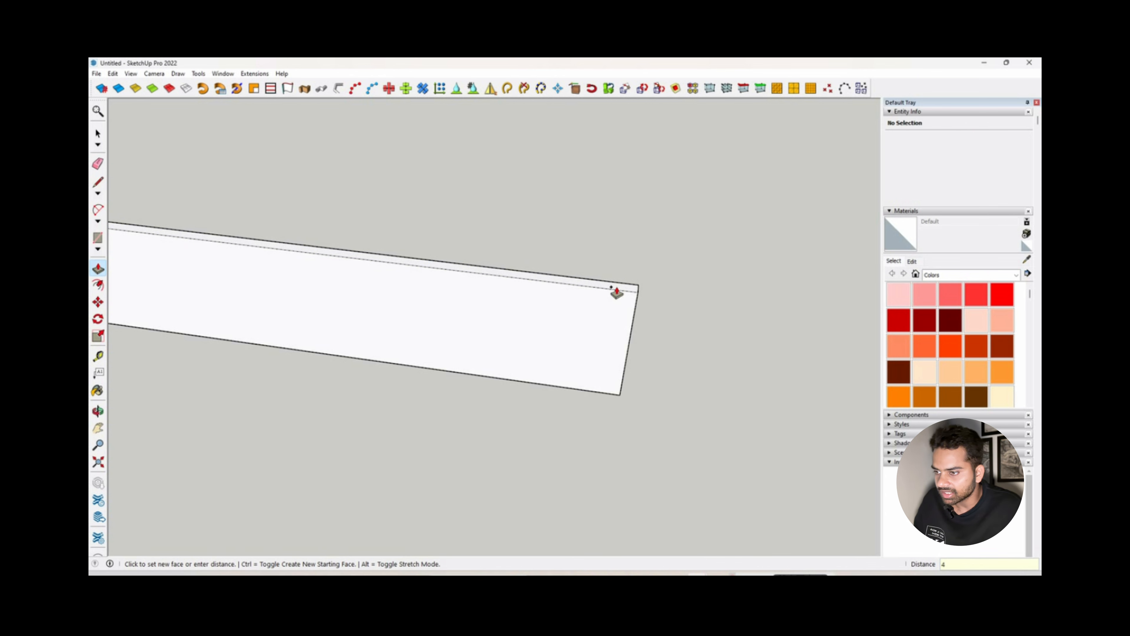
text(4)
key(Return)
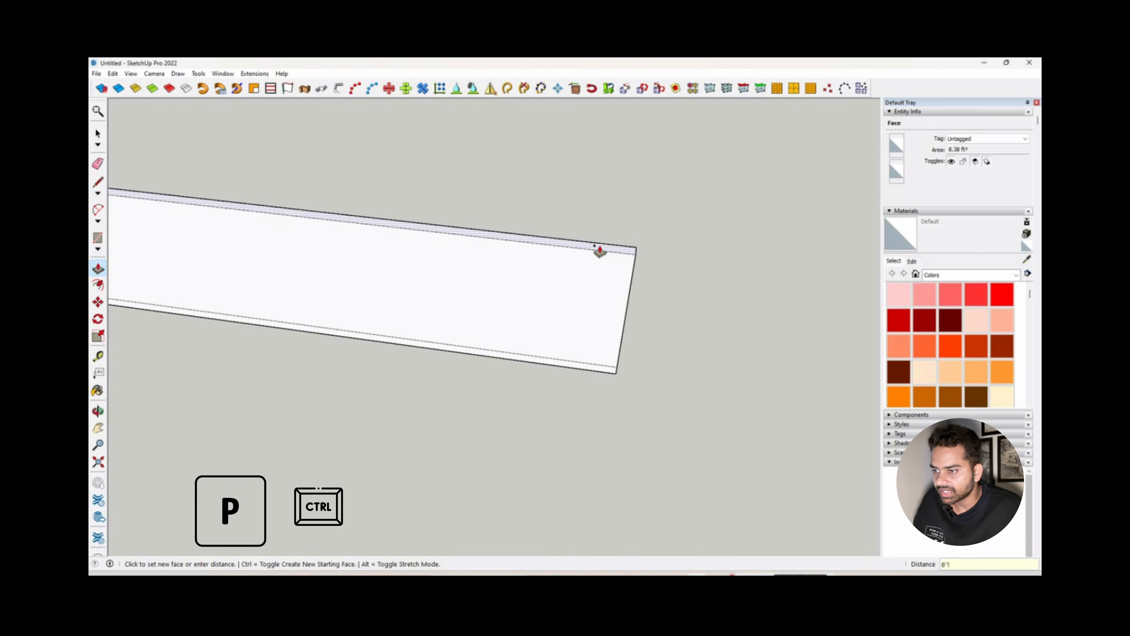
Push/Pull the top of the 4" base up 6'8" as a new wall layer.
key(Escape)
click(613, 366)
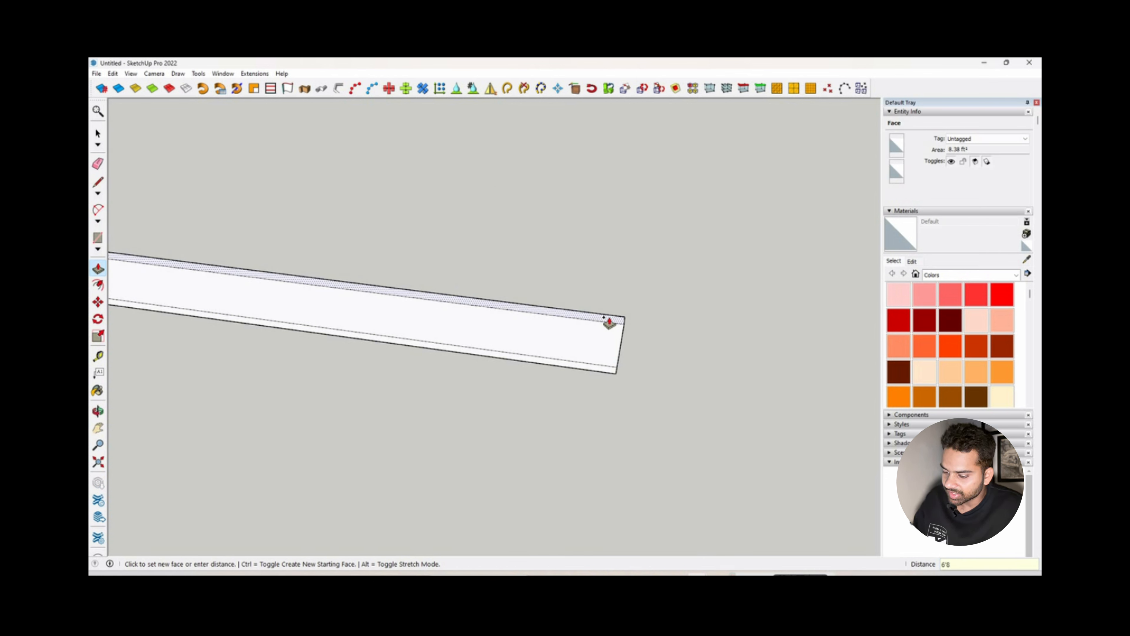
click(553, 353)
middle_drag(553, 353, 593, 273)
key(space)
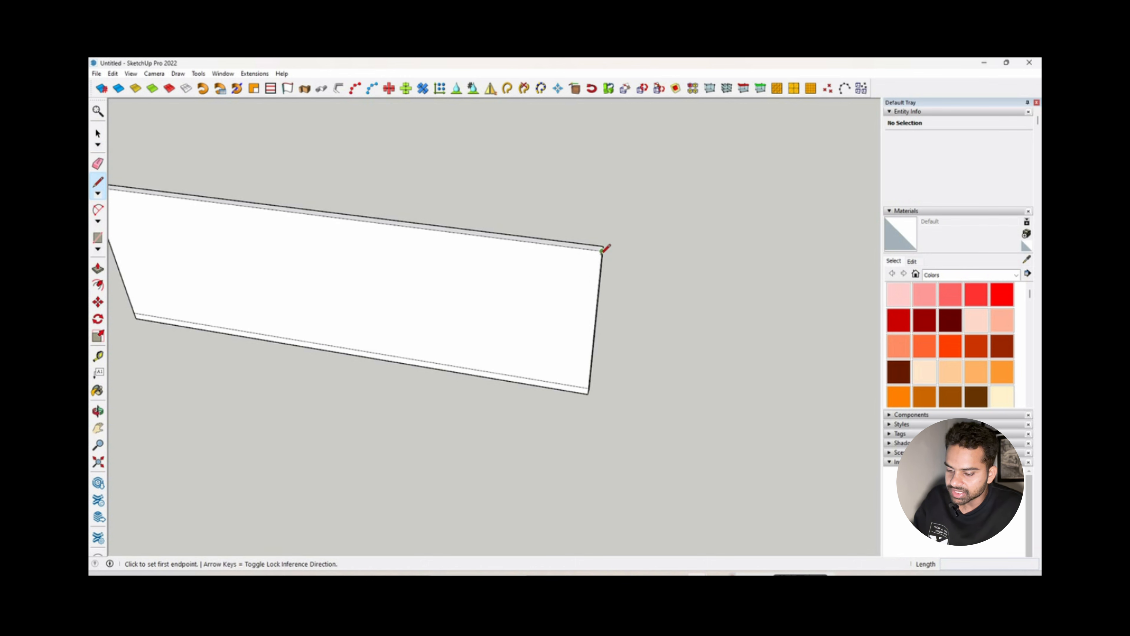
scroll(595, 388, up, 2)
key(space)
scroll(502, 337, down, 2)
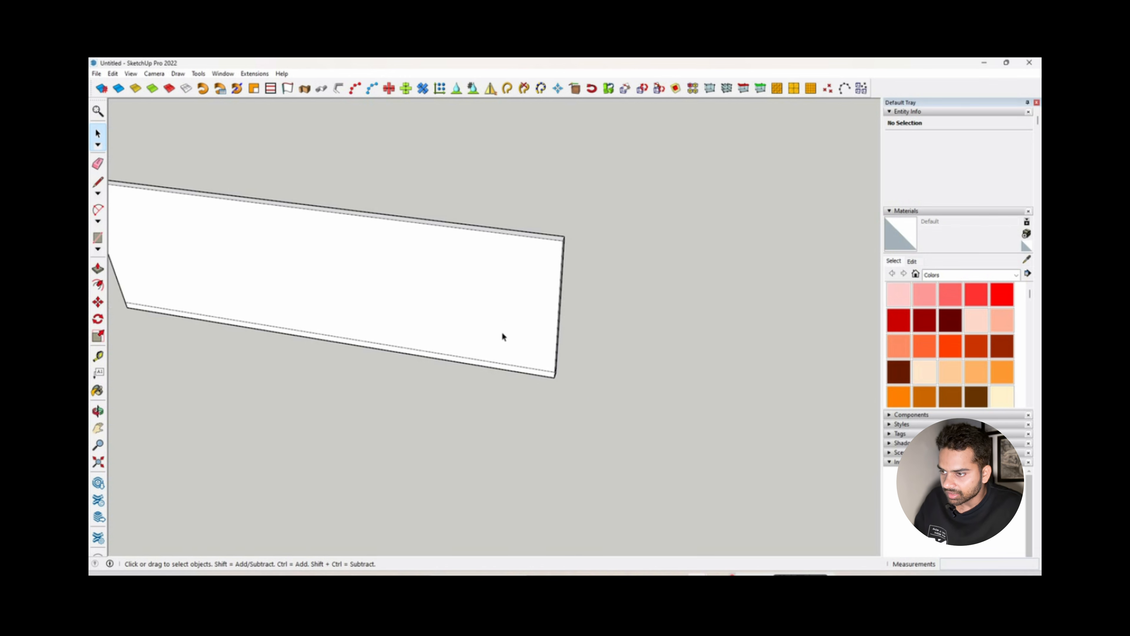
Push/Pull the wall's top face up another 3' as a separate upper layer.
middle_drag(544, 307, 546, 242)
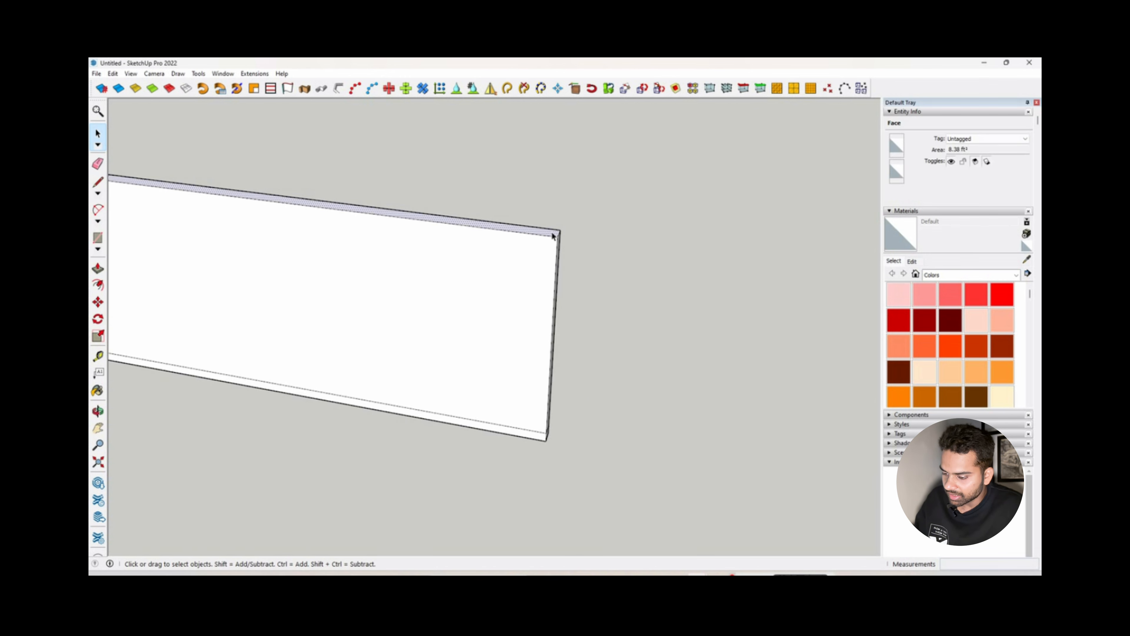
scroll(552, 238, down, 1)
click(551, 237)
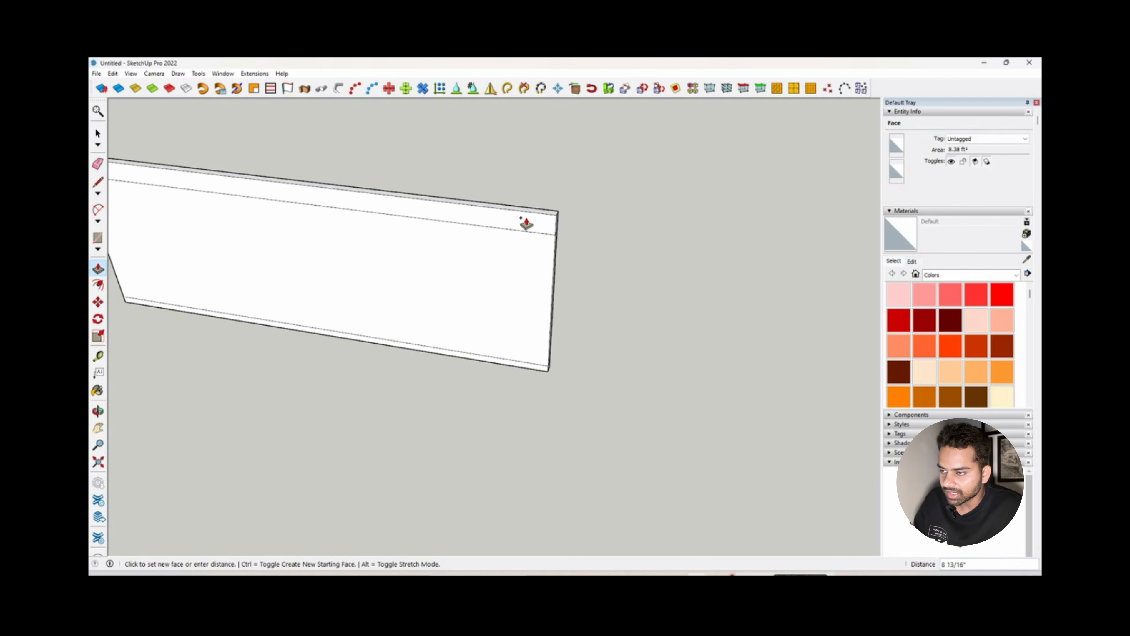
scroll(516, 241, down, 2)
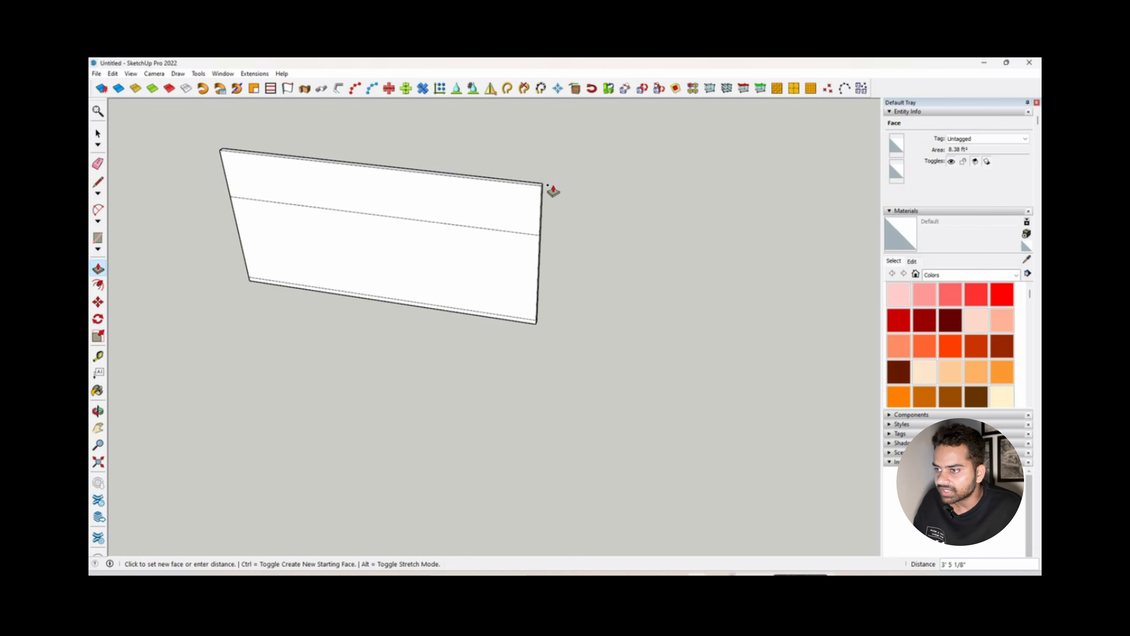
text(3)
key(Return)
key(space)
mouse_move(550, 186)
middle_down()
mouse_move(530, 245)
mouse_move(489, 266)
mouse_move(486, 228)
middle_up()
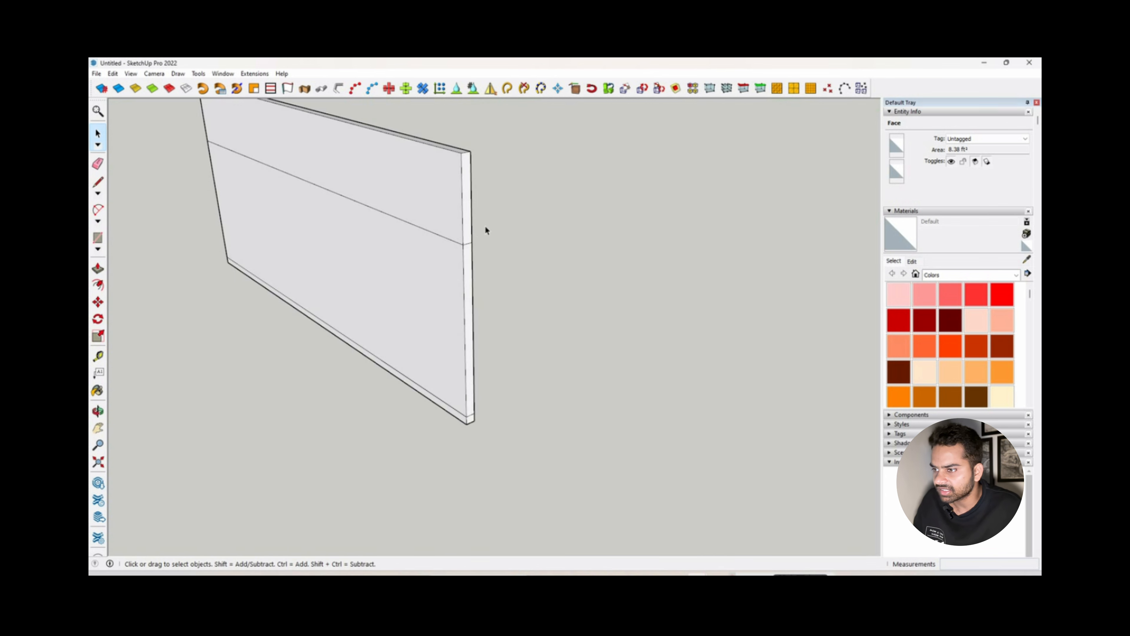
key(p)
click(464, 232)
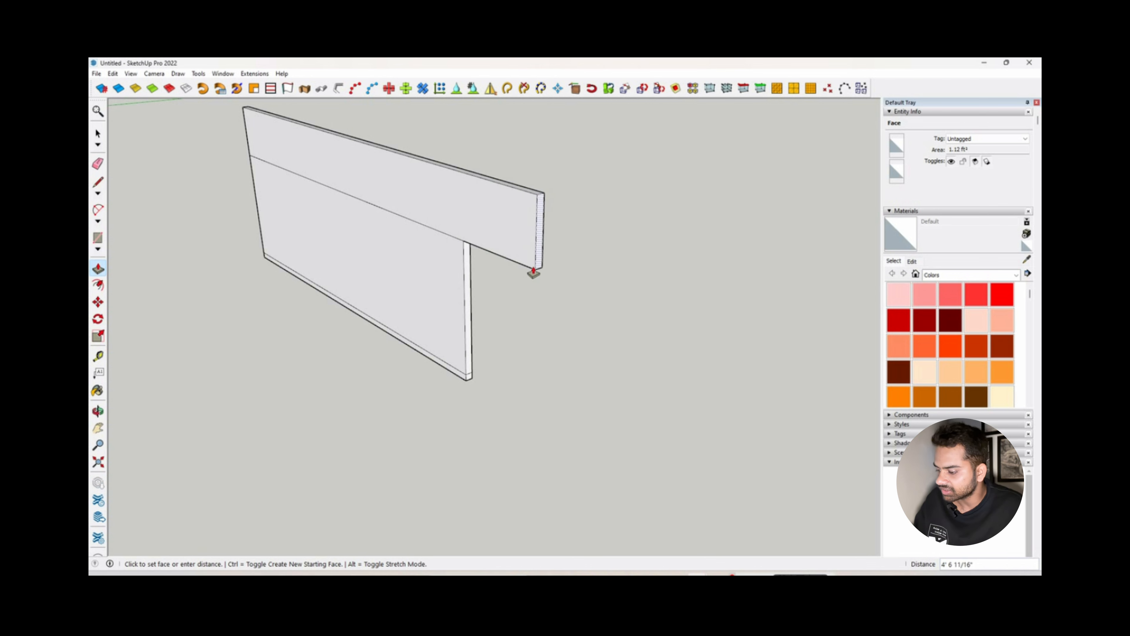
scroll(472, 243, up, 2)
scroll(467, 240, down, 1)
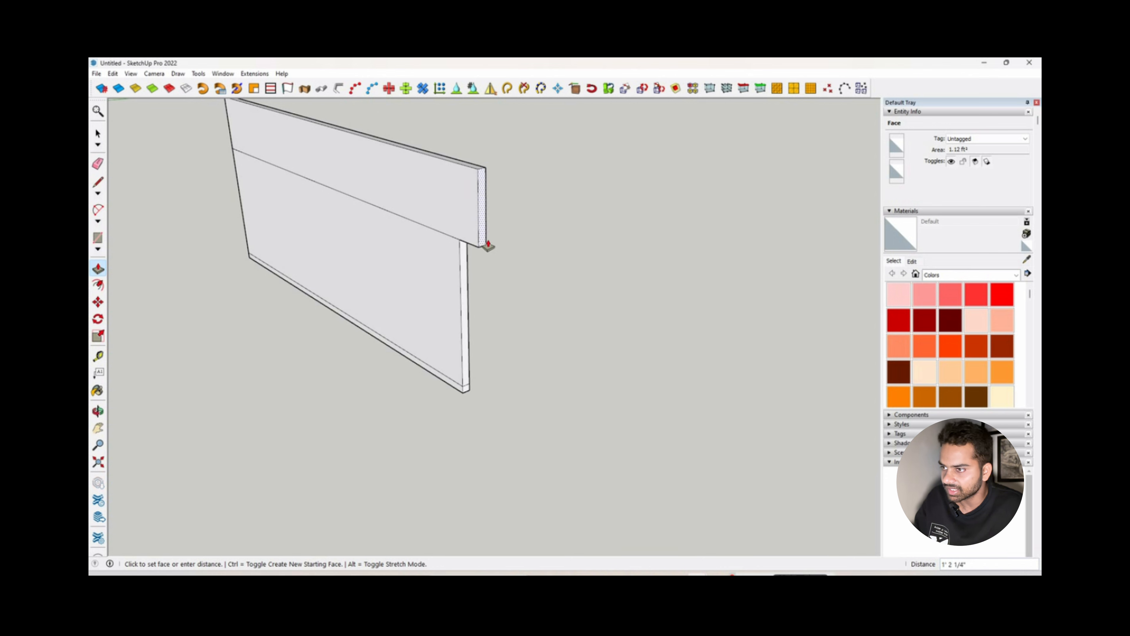
click(466, 240)
scroll(467, 240, up, 2)
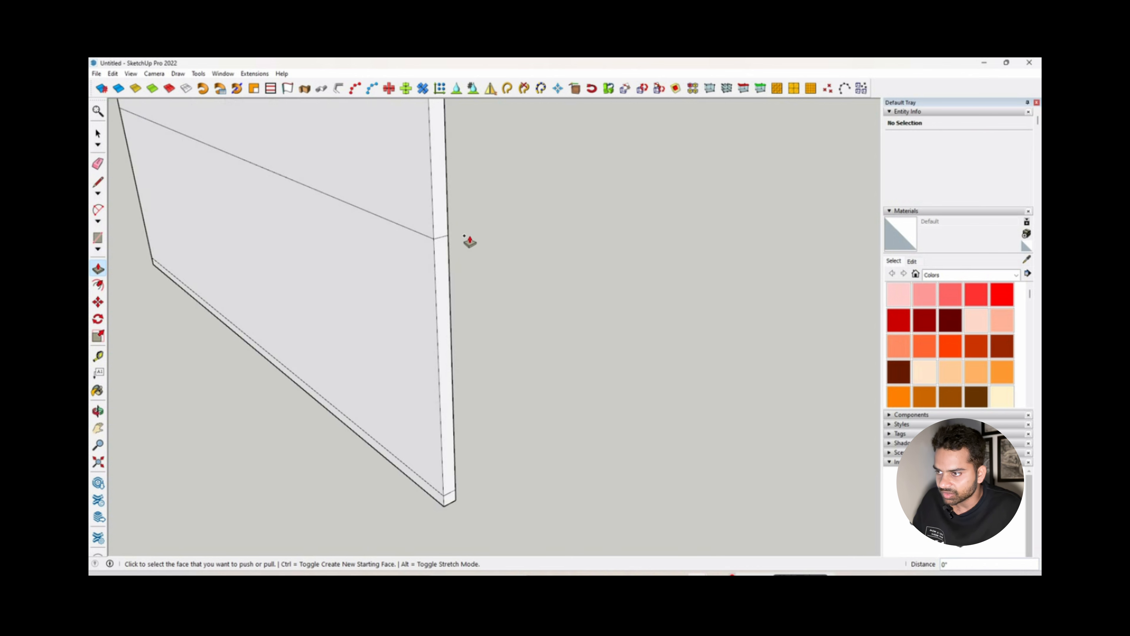
Push/Pull the upper layer's end face outward as a new section spanning the door opening.
key(space)
click(445, 232)
scroll(447, 241, down, 2)
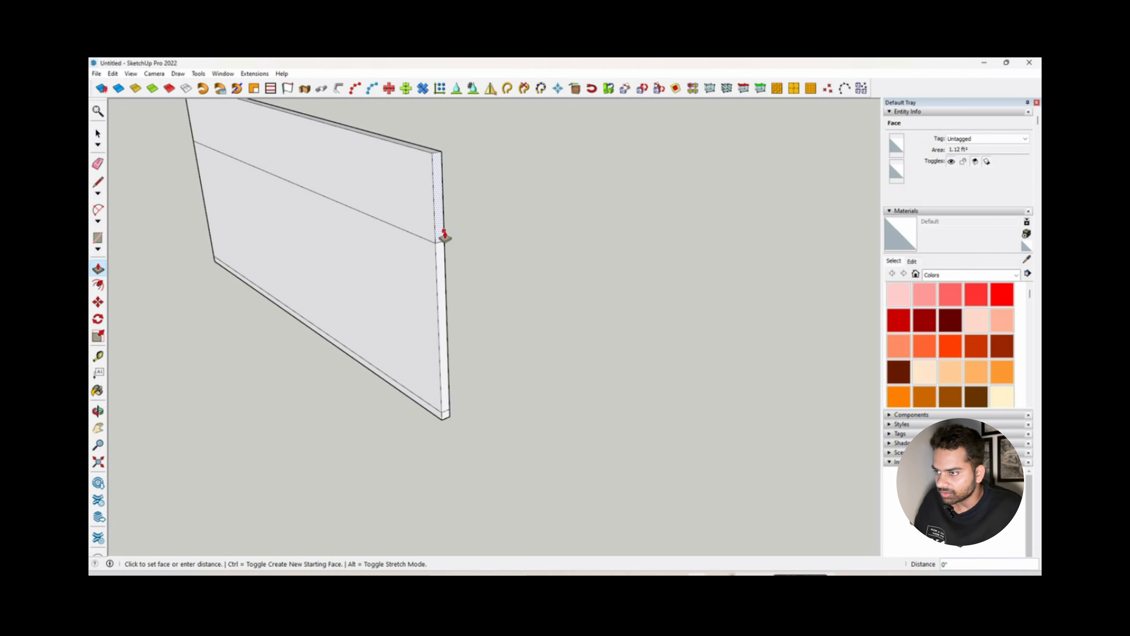
scroll(578, 268, up, 2)
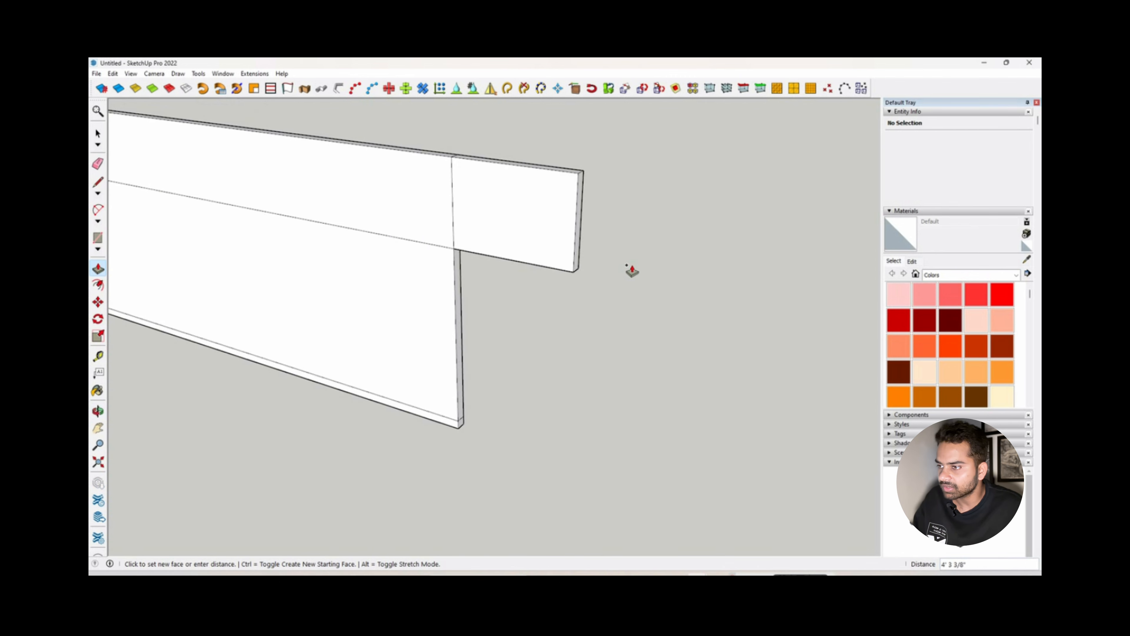
click(542, 260)
mouse_move(543, 260)
middle_down()
mouse_move(532, 234)
mouse_move(561, 271)
middle_up()
Push/Pull the extended section's end face outward again to form another section beyond the door opening.
scroll(543, 267, up, 2)
scroll(525, 264, down, 3)
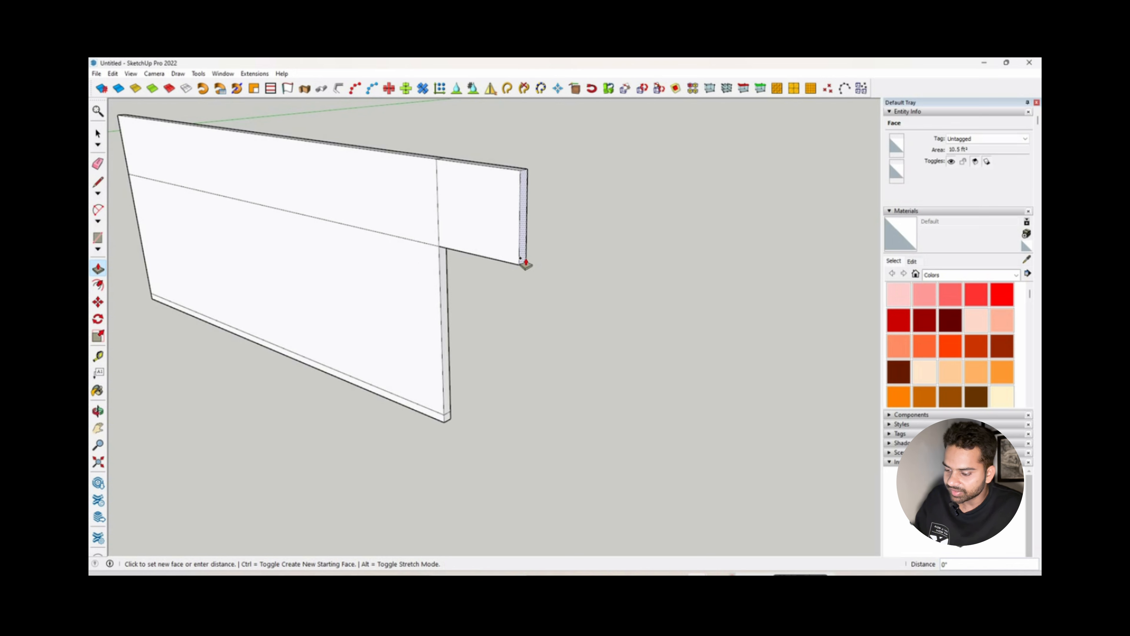
click(523, 261)
click(602, 281)
Push/Pull the underside of the outermost section down to the level of the wall's base-layer line.
middle_drag(602, 281, 559, 177)
key(space)
key(p)
click(560, 177)
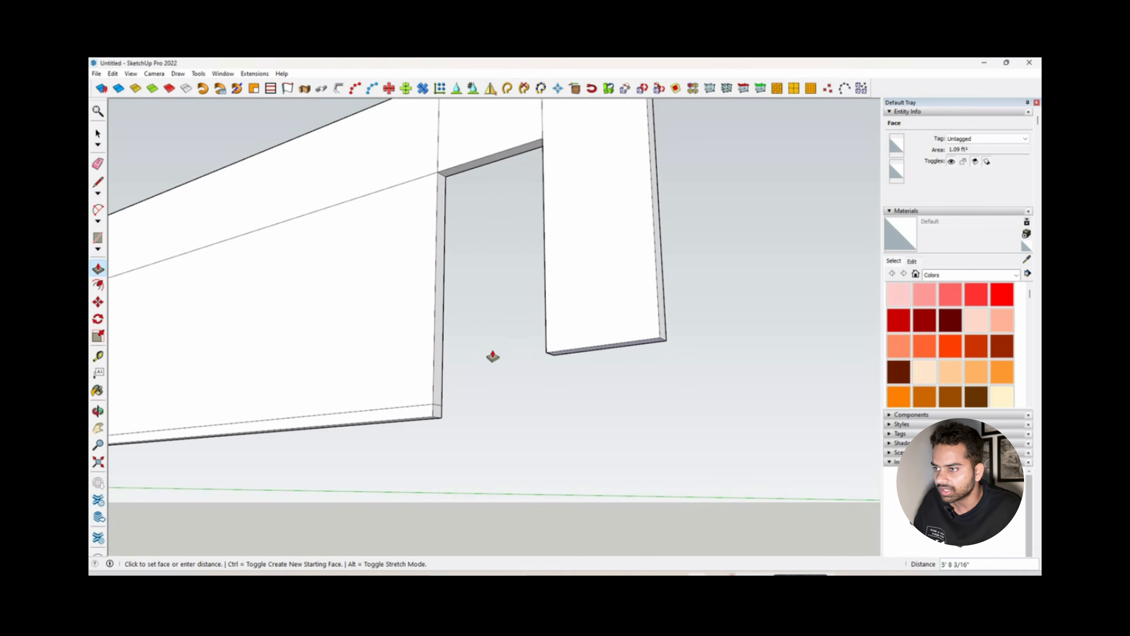
middle_drag(433, 412, 580, 376)
Push/Pull the new leg's underside down 4" as a separate layer, flush with the bottom of the wall.
click(580, 377)
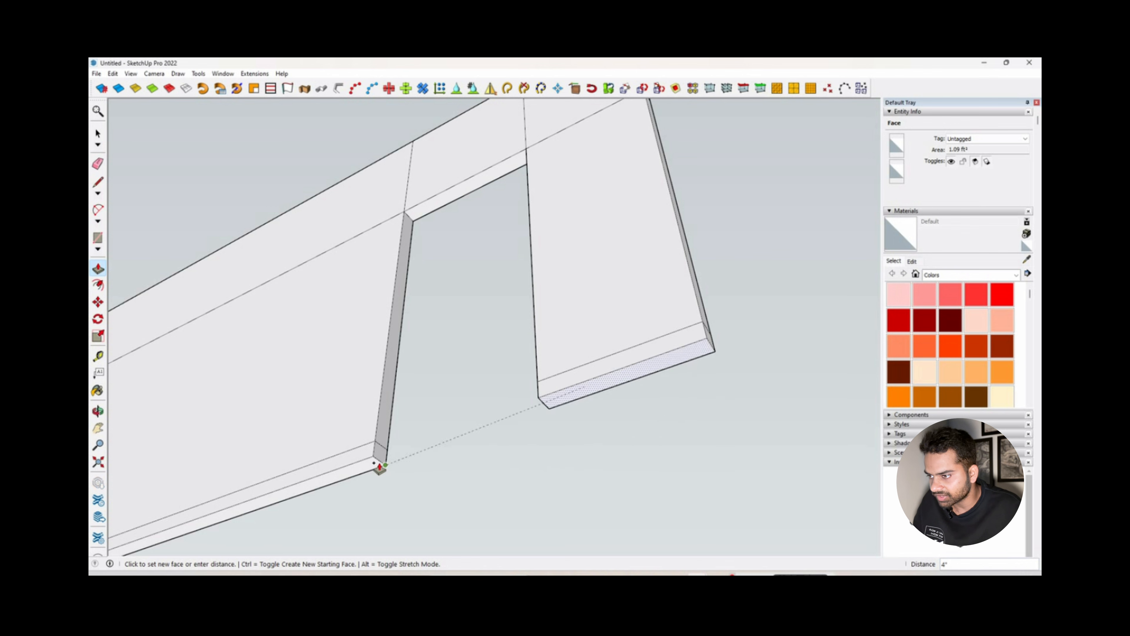
click(373, 458)
middle_drag(615, 207, 418, 288)
key(space)
Move the distant door component next to the wall's door opening.
middle_drag(622, 273, 589, 303)
scroll(601, 306, down, 5)
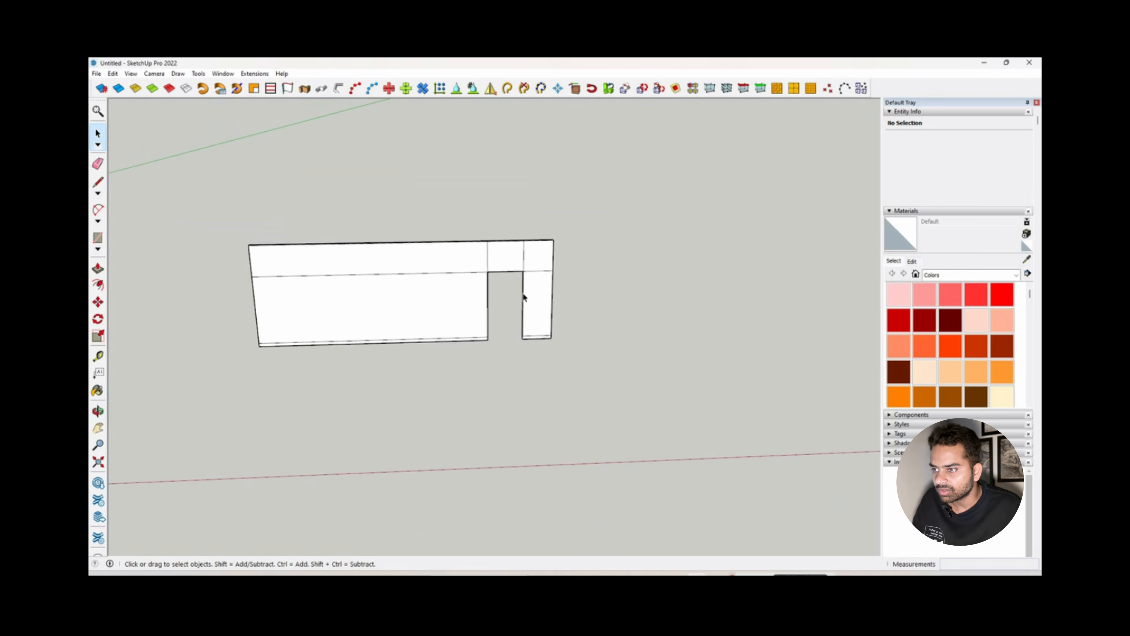
scroll(324, 286, down, 5)
middle_drag(325, 285, 648, 259)
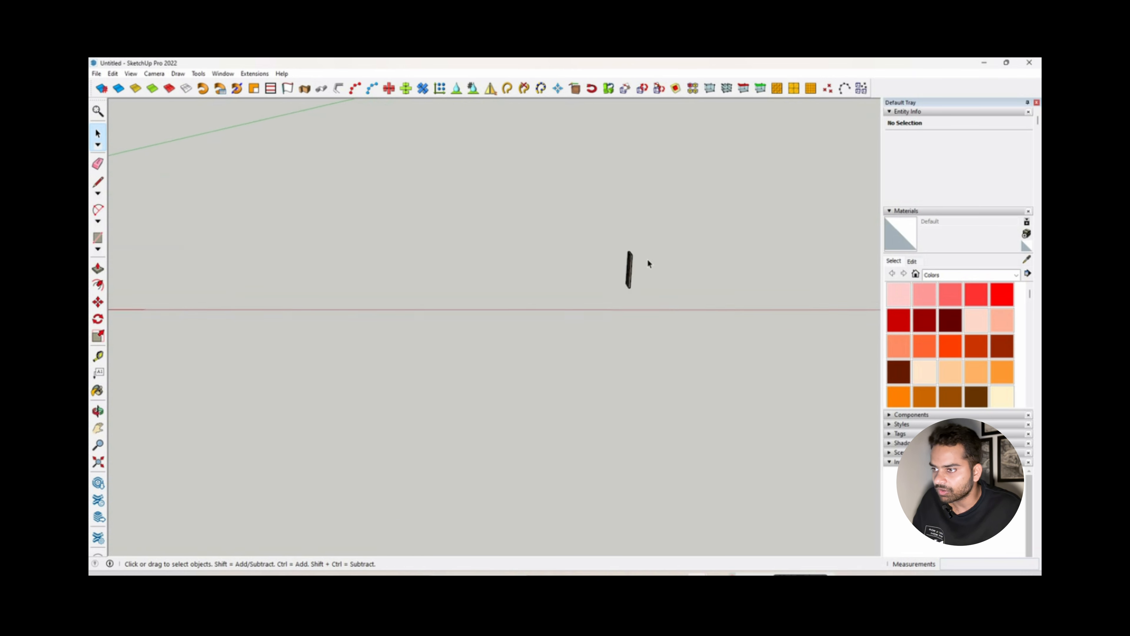
key(m)
click(628, 271)
scroll(361, 303, up, 5)
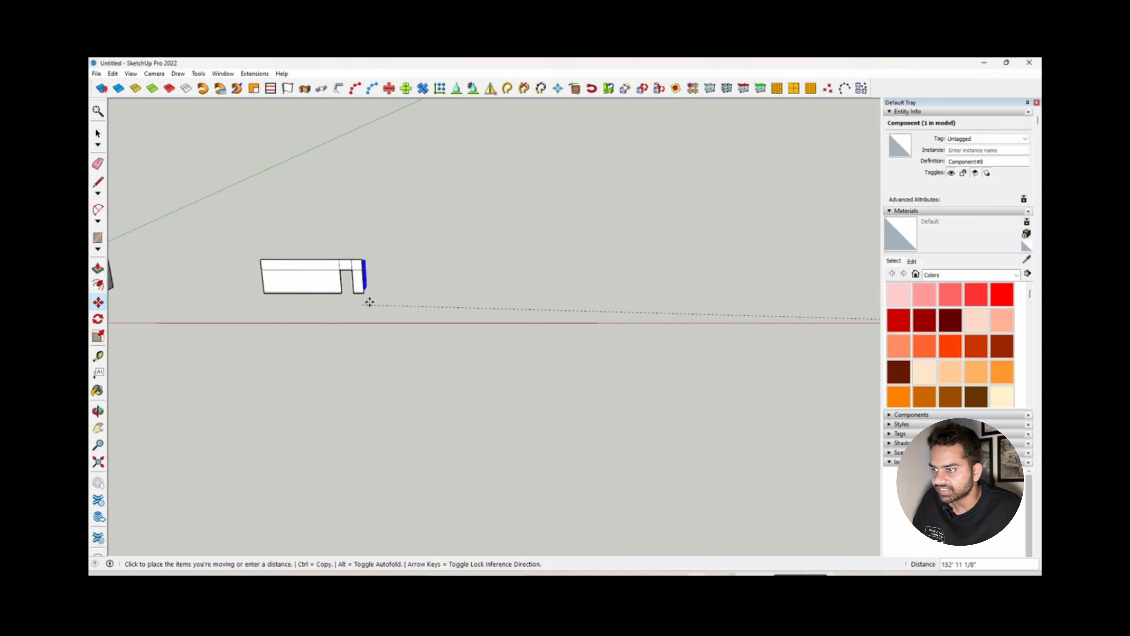
click(361, 347)
key(space)
Rotate the door component so that its face is parallel to the wall.
middle_drag(348, 374, 517, 316)
scroll(339, 234, up, 5)
middle_drag(339, 234, 363, 288)
scroll(364, 285, up, 3)
key(q)
click(378, 298)
scroll(438, 329, down, 2)
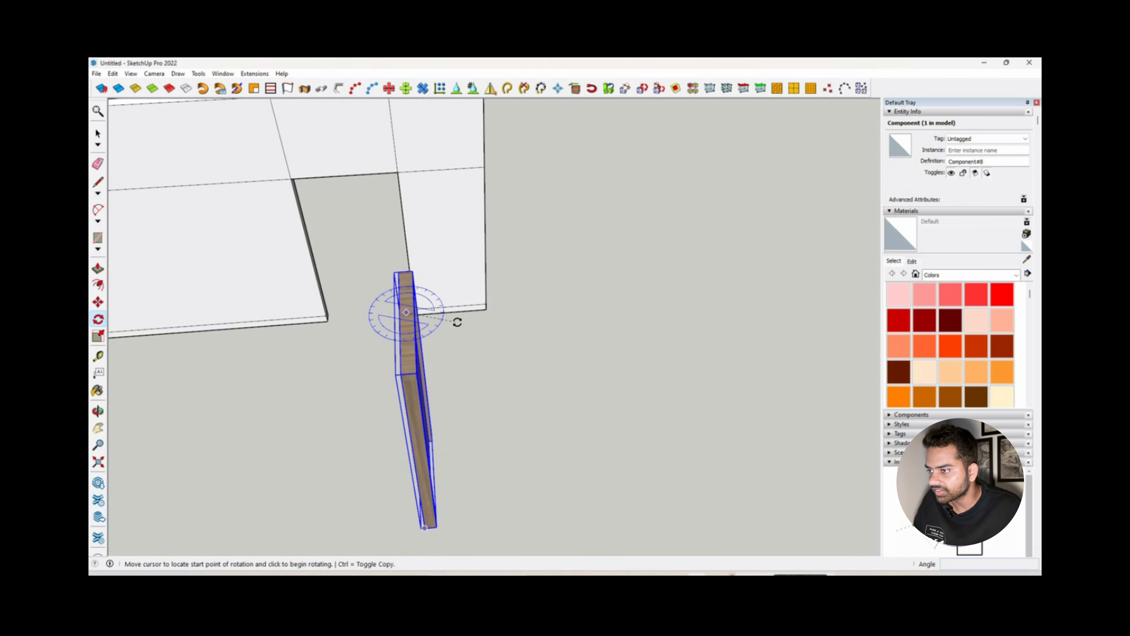
click(462, 299)
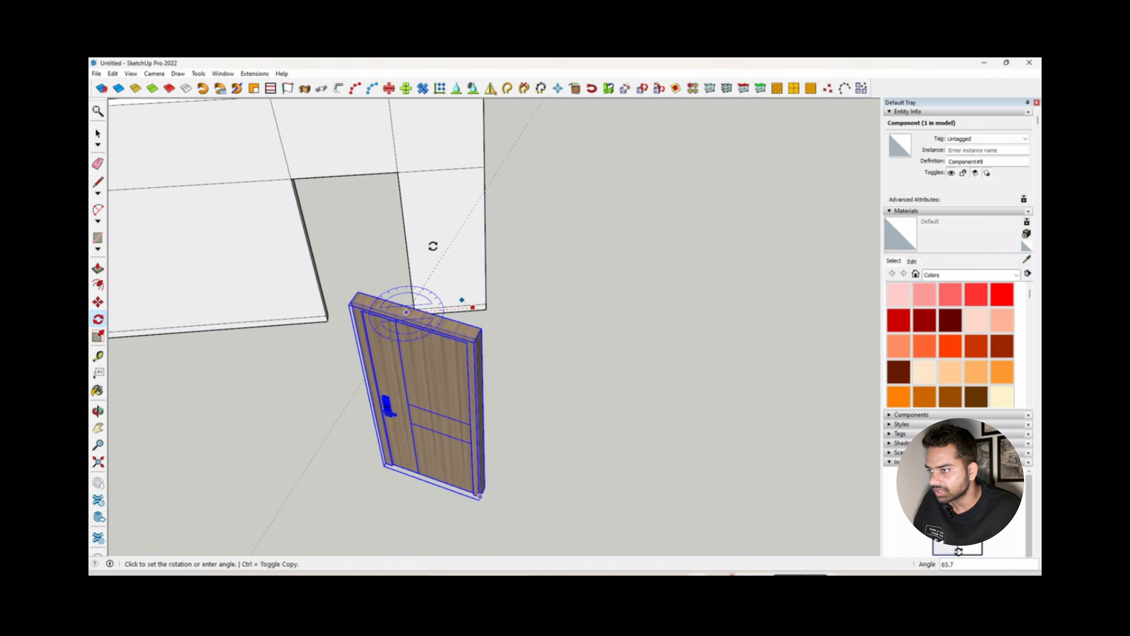
click(404, 246)
scroll(404, 246, down, 1)
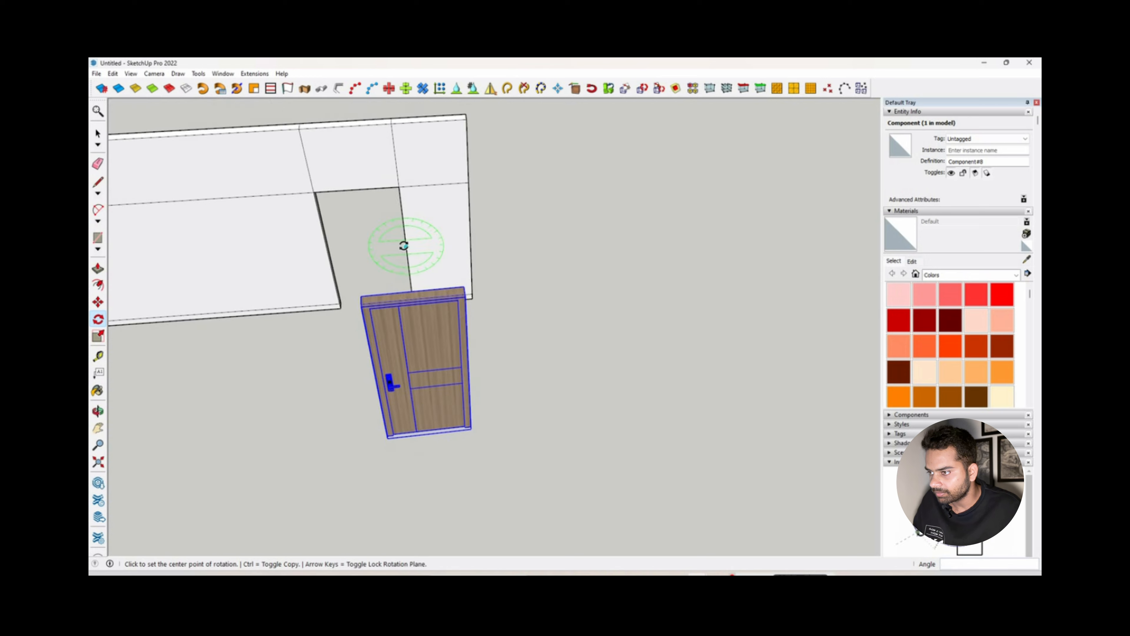
Move the door by its upper corner onto the matching upper corner of the wall opening.
key(m)
scroll(365, 305, up, 3)
click(357, 308)
scroll(357, 307, down, 1)
scroll(358, 308, down, 2)
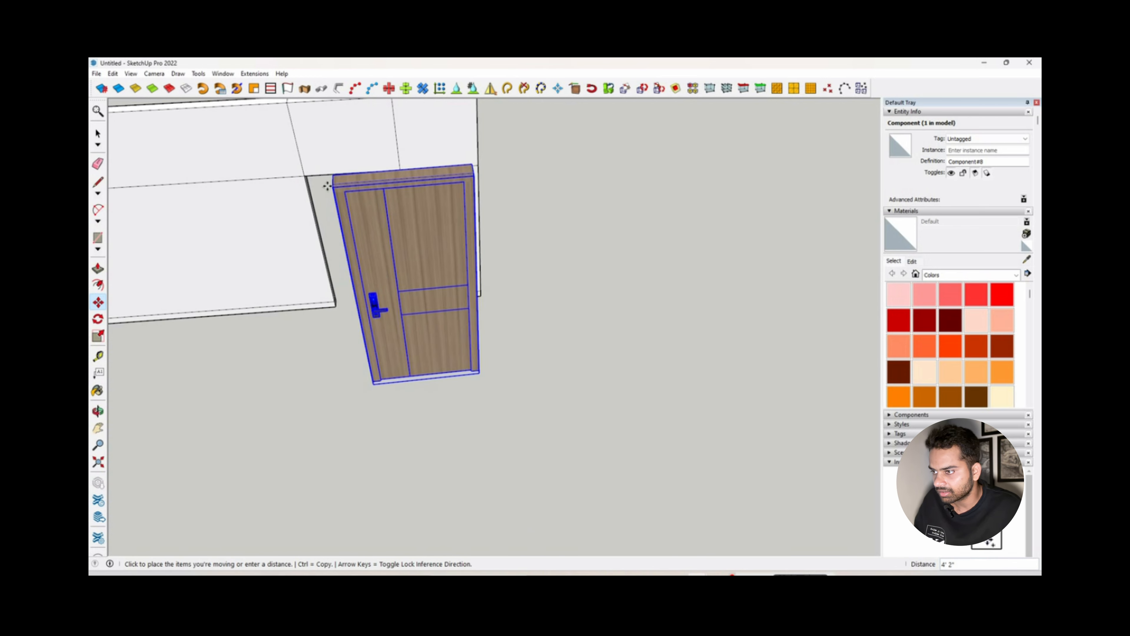
middle_drag(307, 177, 482, 151)
scroll(330, 215, up, 2)
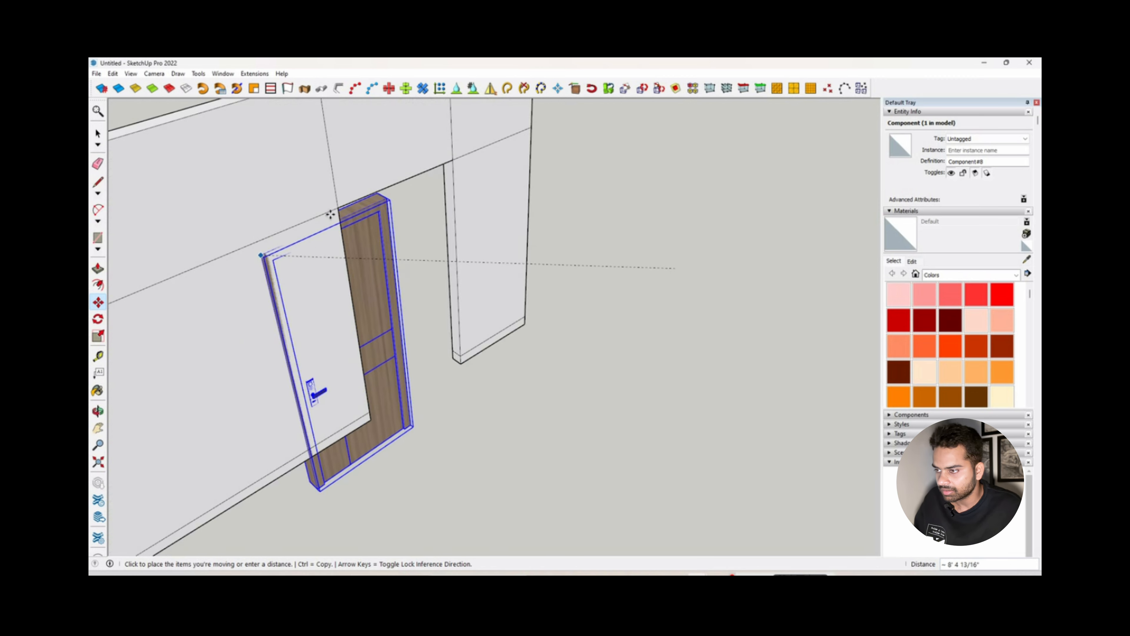
click(339, 204)
middle_drag(268, 197, 467, 386)
Scale the door component vertically so that its underside is flush with the bottom edge of the wall.
key(space)
click(467, 387)
middle_drag(398, 331, 408, 372)
click(387, 320)
scroll(374, 329, up, 3)
key(s)
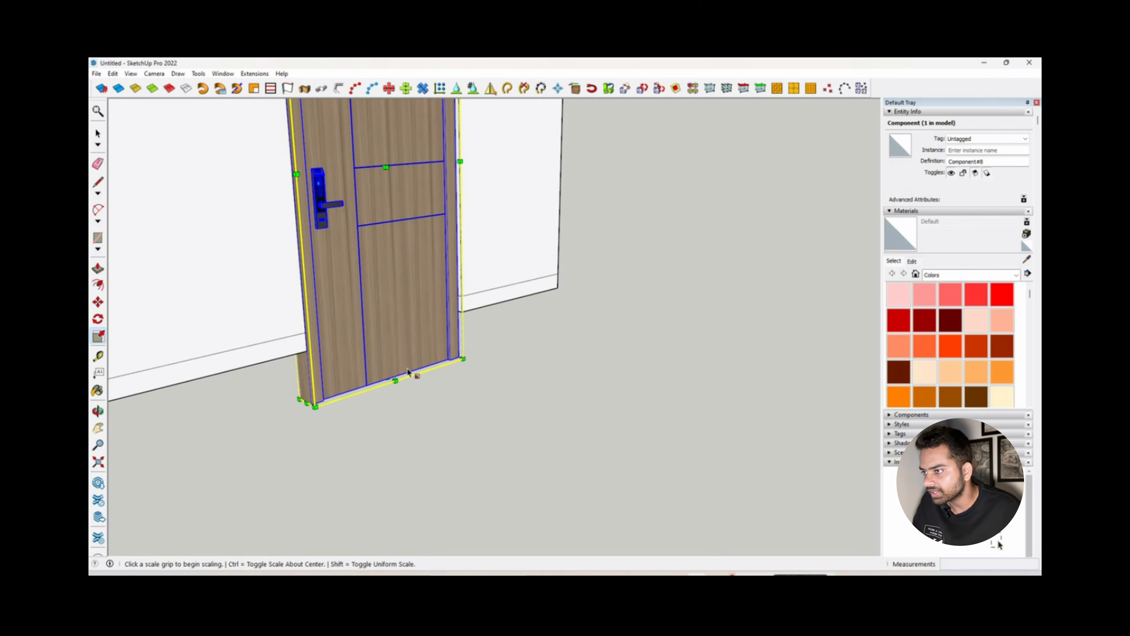
click(386, 377)
click(307, 352)
key(space)
click(463, 395)
scroll(481, 391, down, 3)
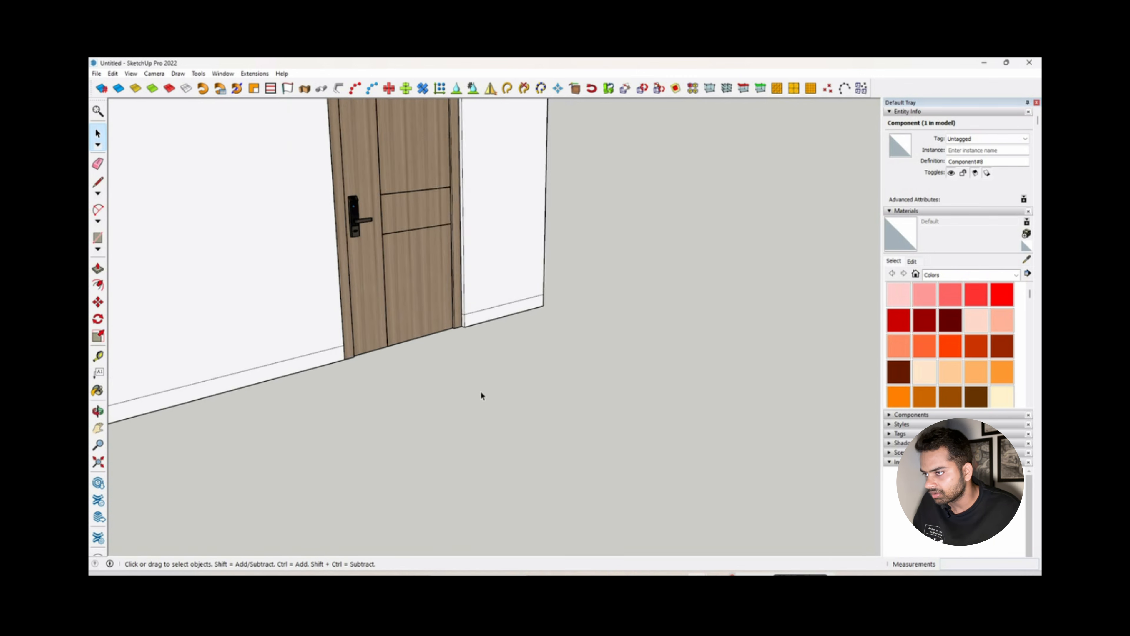
mouse_move(480, 391)
middle_down()
mouse_move(411, 404)
mouse_move(333, 237)
mouse_move(479, 379)
middle_up()
scroll(411, 405, down, 2)
scroll(449, 343, down, 1)
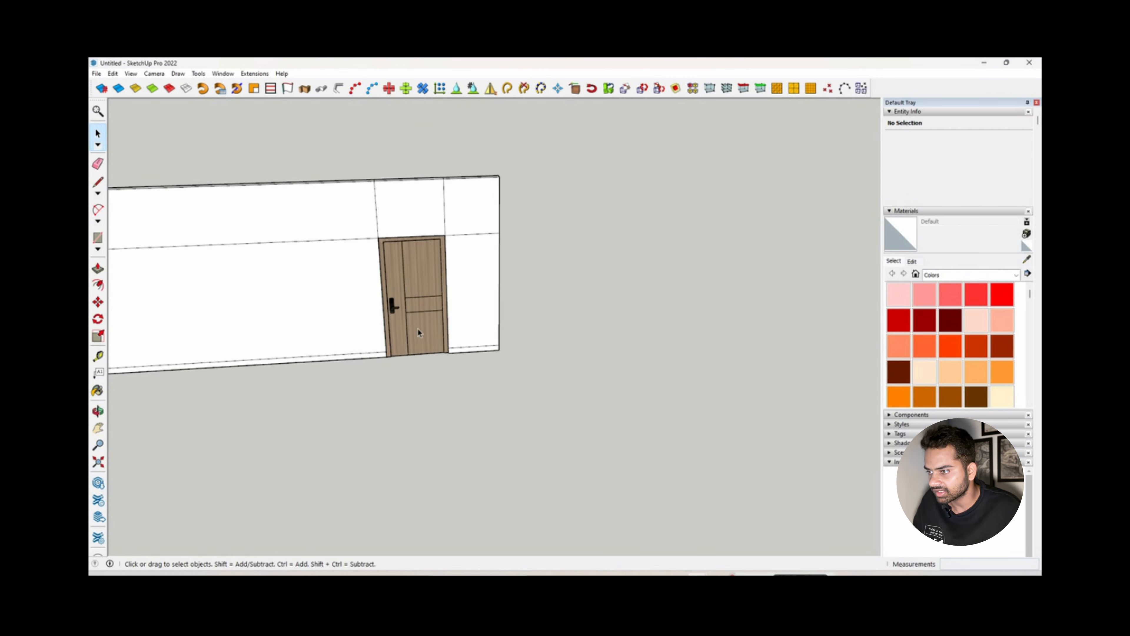
scroll(478, 354, down, 3)
click(439, 343)
scroll(440, 346, down, 1)
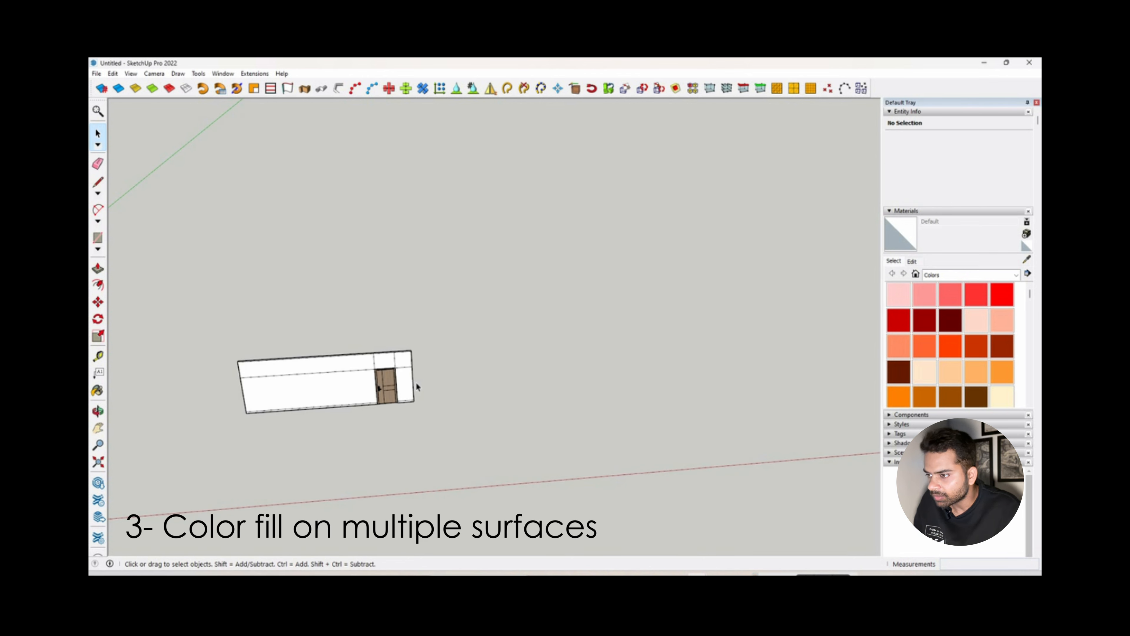
scroll(421, 384, up, 5)
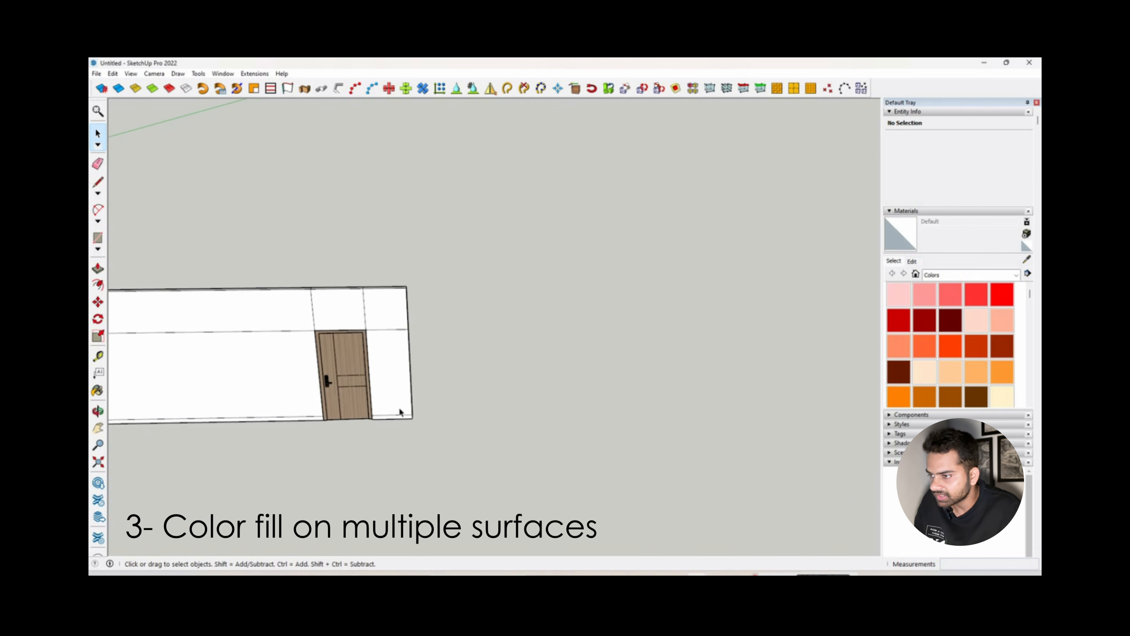
scroll(401, 409, down, 2)
scroll(403, 404, down, 1)
scroll(403, 401, up, 3)
Open the wall group for editing and erase the baseboard edge across the narrow end face near the door.
click(403, 399)
click(404, 398)
middle_drag(404, 399, 240, 374)
scroll(411, 329, up, 2)
middle_drag(411, 329, 359, 319)
scroll(409, 322, up, 2)
click(409, 326)
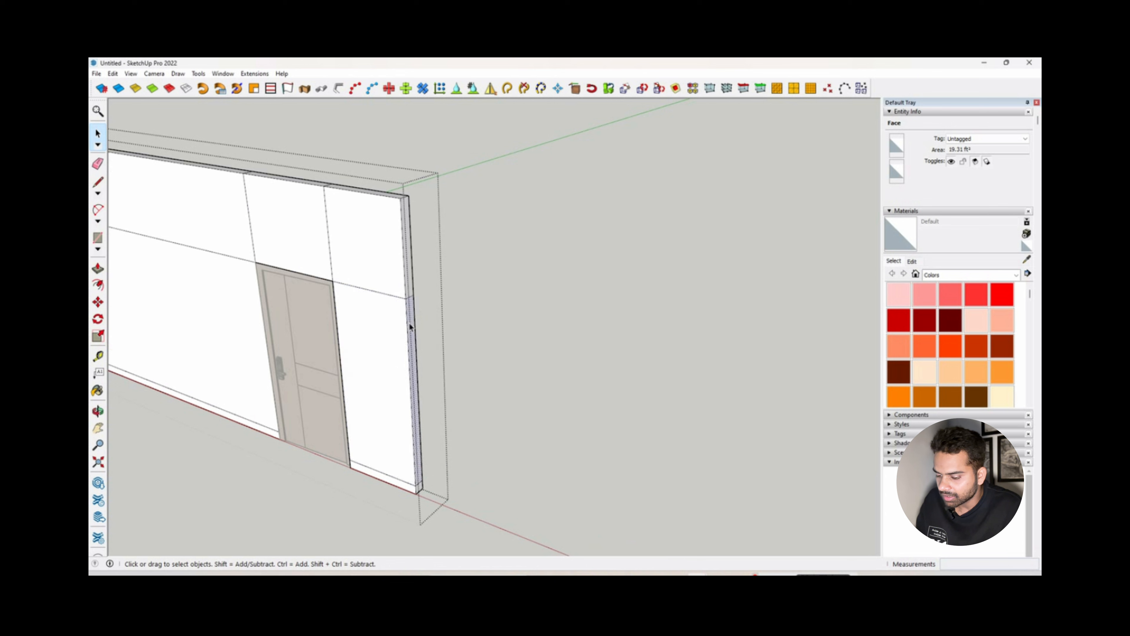
scroll(419, 474, up, 3)
key(e)
click(421, 487)
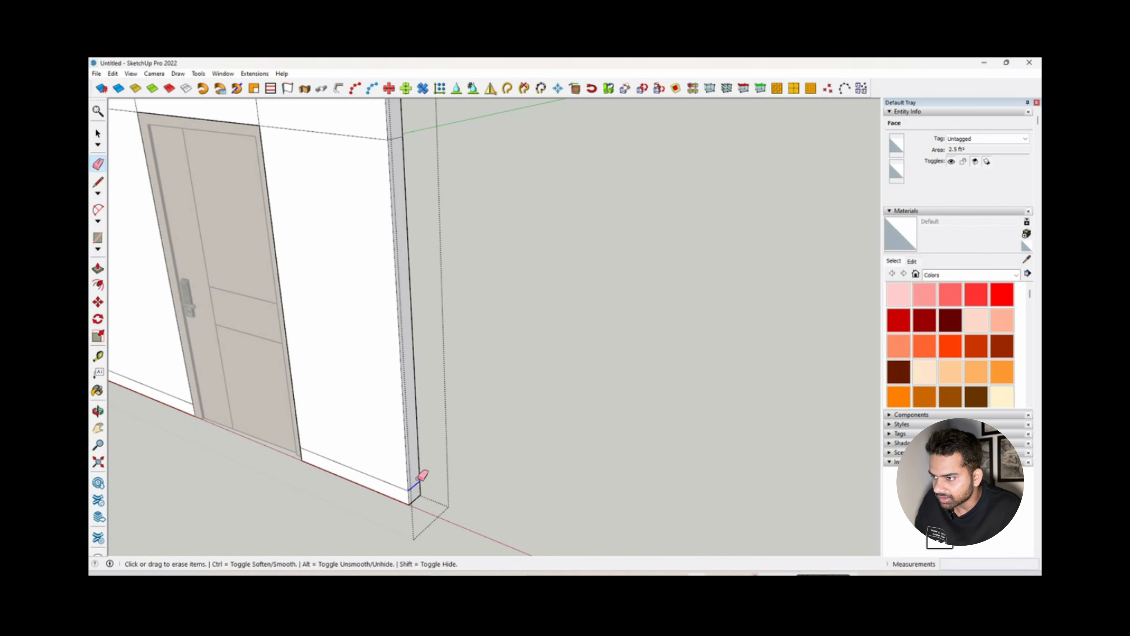
Push/Pull the wall's end faces outward as two separate layers, with the upper part of the last one extended 1' 5".
key(space)
scroll(416, 475, down, 3)
click(414, 477)
scroll(414, 475, down, 2)
key(p)
middle_drag(405, 416, 445, 373)
scroll(418, 423, up, 2)
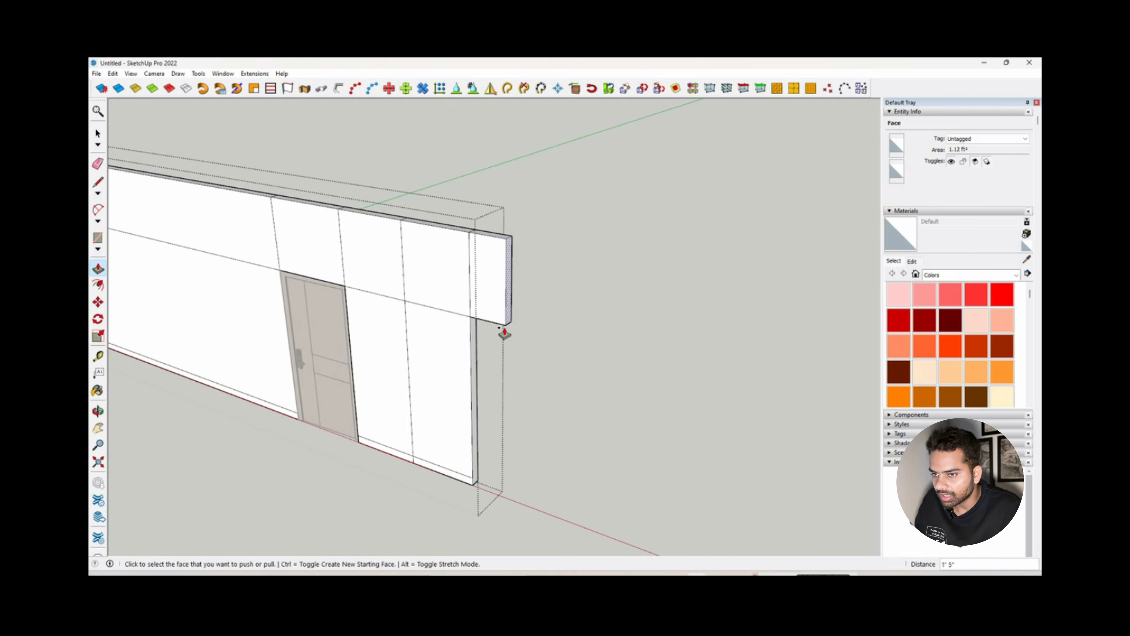
middle_drag(502, 328, 579, 339)
key(space)
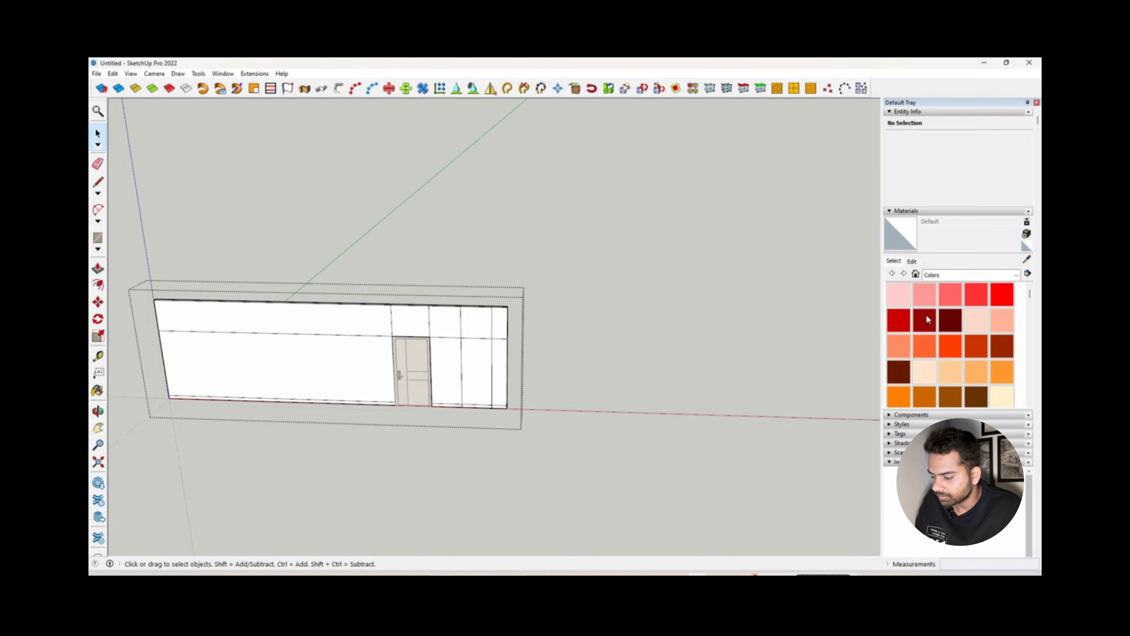
Select all connected geometry of the wall and paint it with Color A01.
click(908, 303)
key(space)
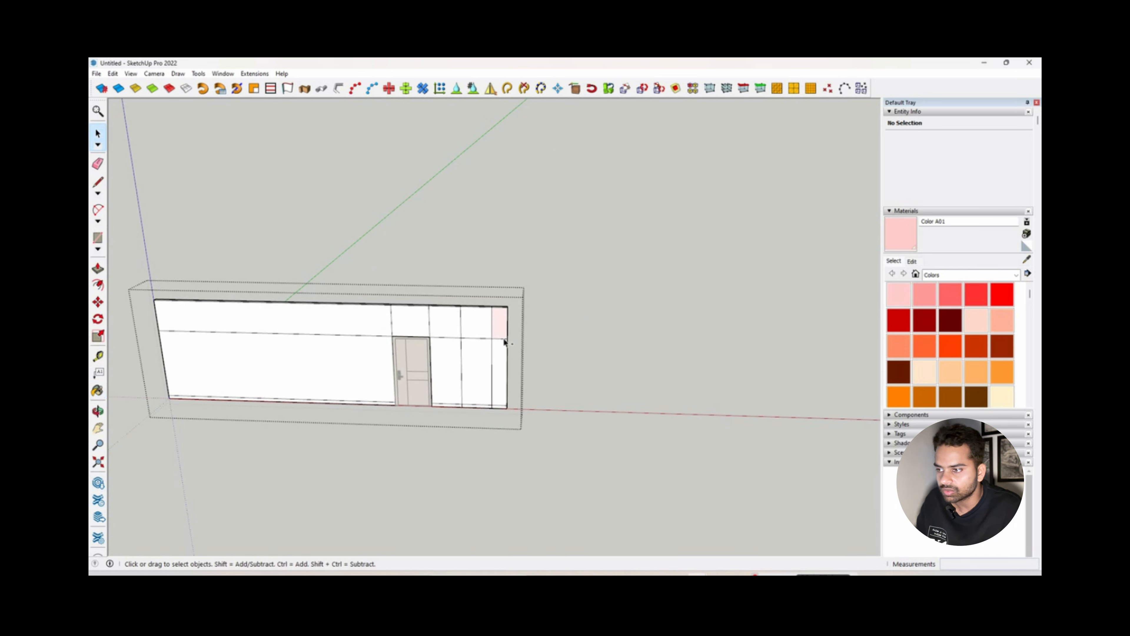
click(492, 341)
triple_click(492, 342)
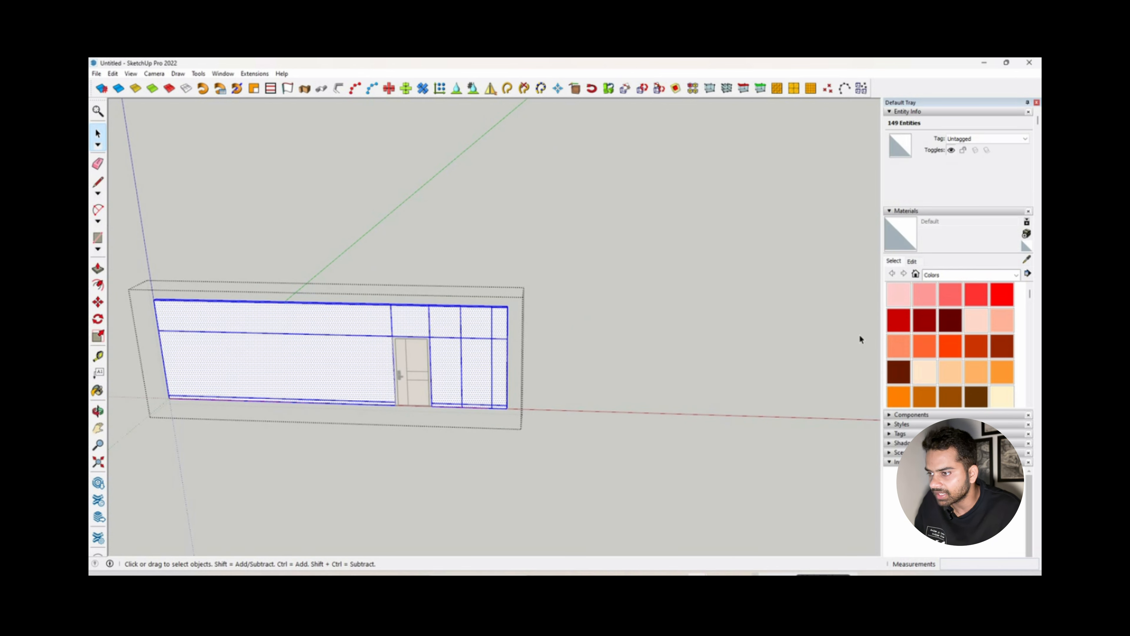
click(454, 339)
key(space)
Paint the upper and lower faces of the long wall section before the door with Color A04.
scroll(450, 355, up, 3)
scroll(534, 341, down, 2)
click(481, 358)
mouse_move(480, 358)
middle_down()
mouse_move(518, 317)
mouse_move(505, 368)
middle_up()
scroll(506, 369, up, 1)
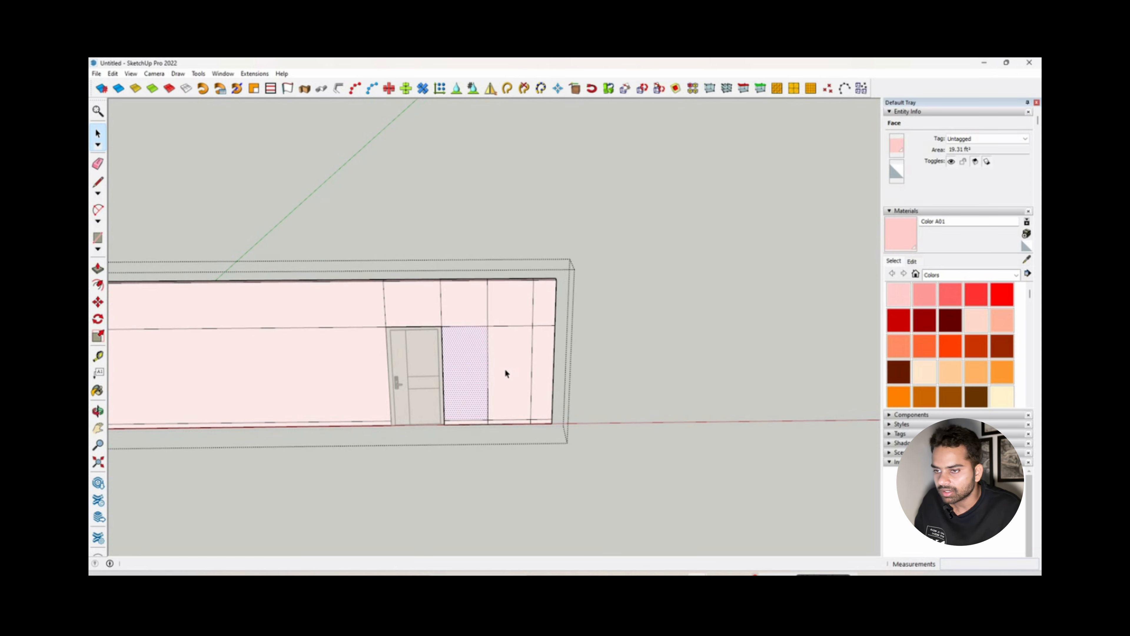
scroll(505, 368, down, 2)
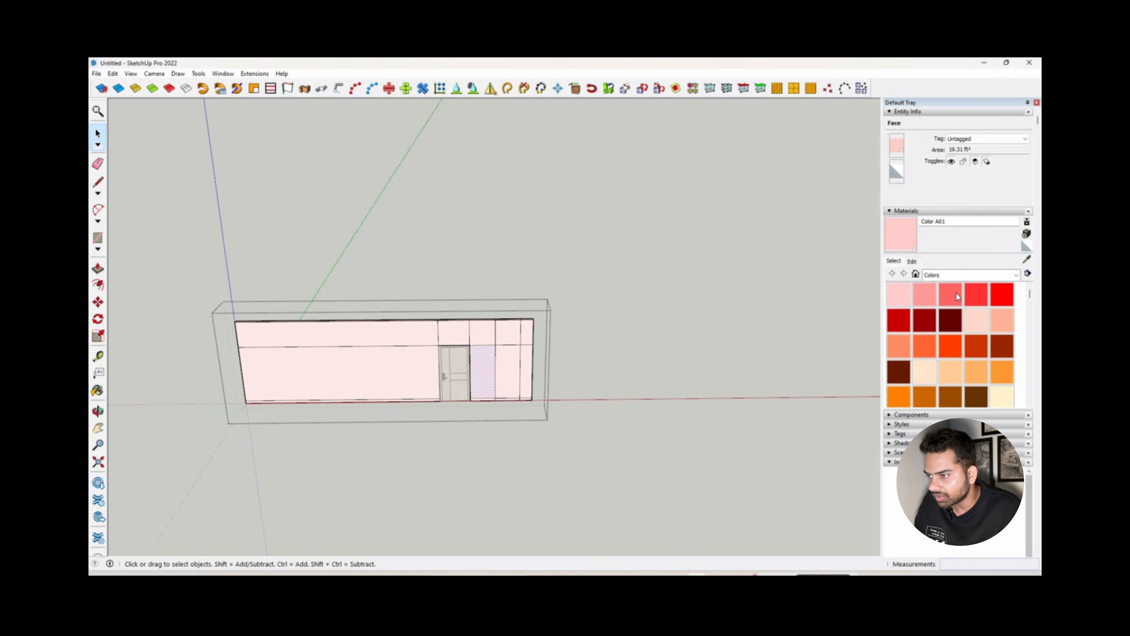
click(976, 294)
scroll(389, 328, up, 2)
click(388, 328)
click(463, 392)
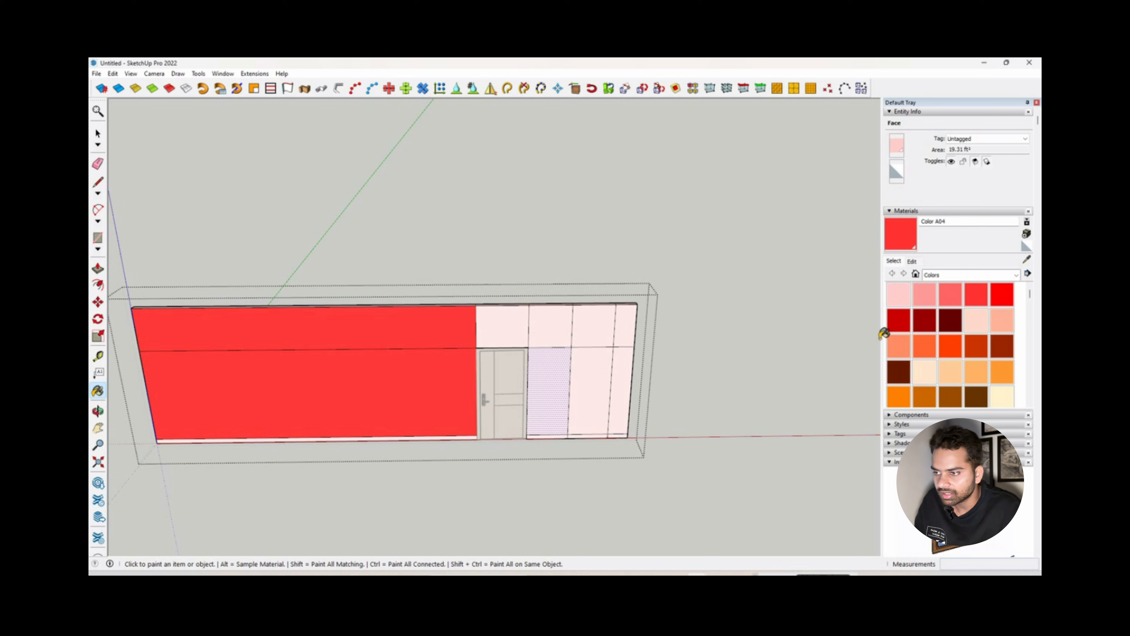
Paint the face above the door and the two faces of the adjoining wall section with Color B08.
click(529, 327)
click(550, 334)
click(563, 377)
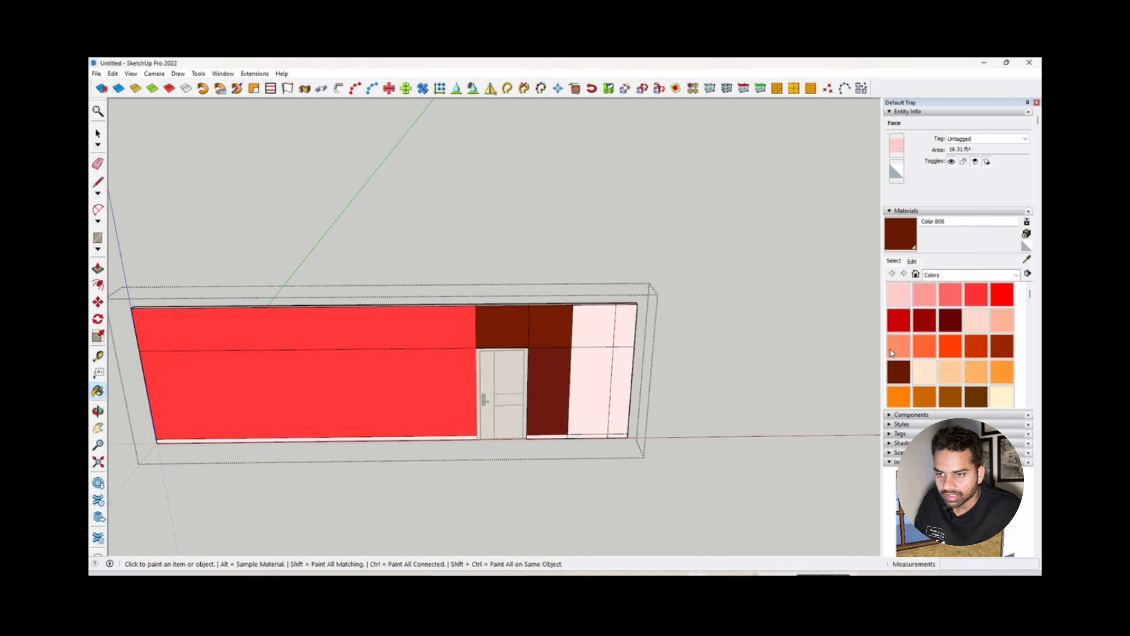
Paint the four remaining upper and lower faces at the far end of the wall with Color C03.
click(592, 335)
click(593, 388)
click(627, 366)
click(621, 330)
scroll(493, 355, down, 3)
mouse_move(493, 355)
middle_down()
mouse_move(485, 326)
mouse_move(607, 349)
mouse_move(320, 375)
middle_up()
scroll(556, 350, up, 3)
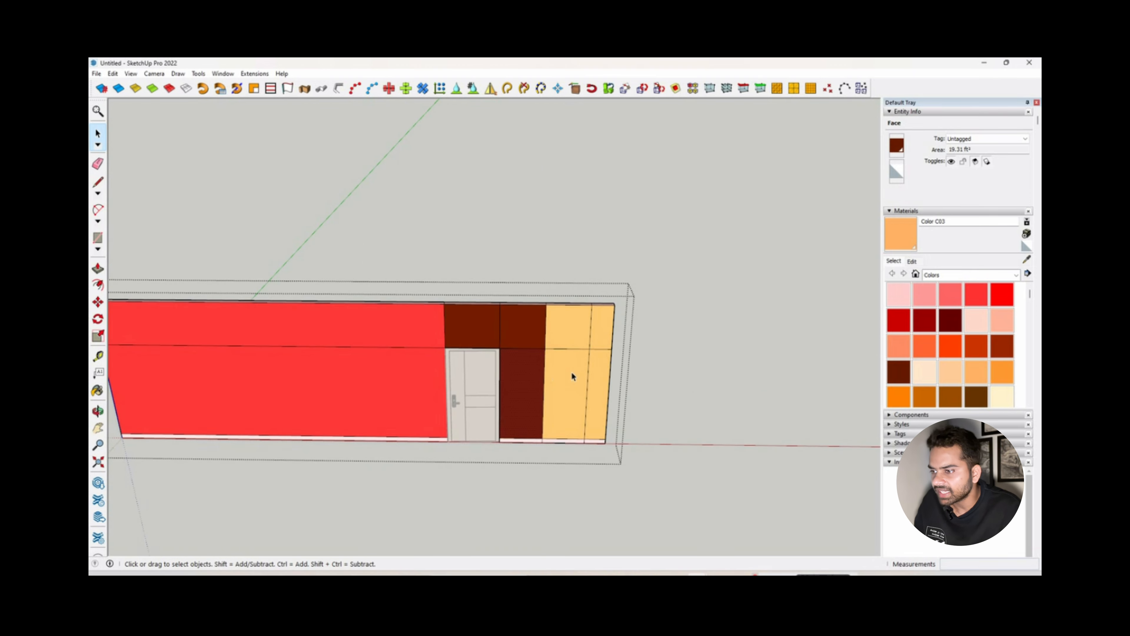
scroll(546, 367, down, 2)
middle_drag(401, 327, 321, 276)
scroll(492, 351, up, 2)
middle_drag(609, 350, 572, 417)
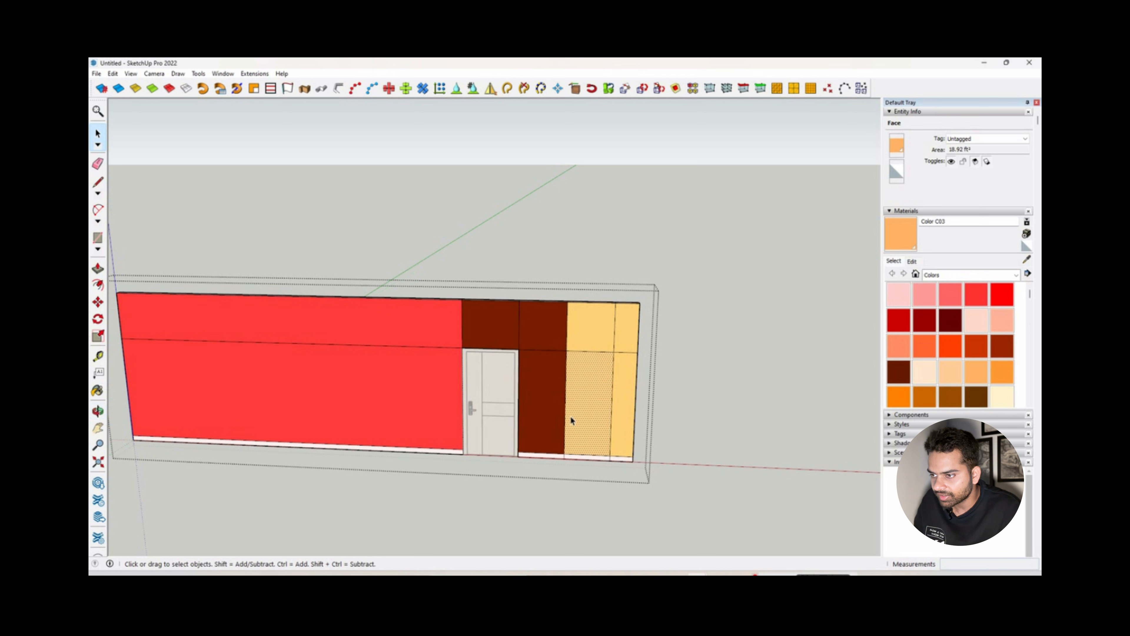
middle_drag(543, 416, 541, 352)
Select all the wall geometry and repaint every matching dark brown face at once with Color H06.
key(ctrl+a)
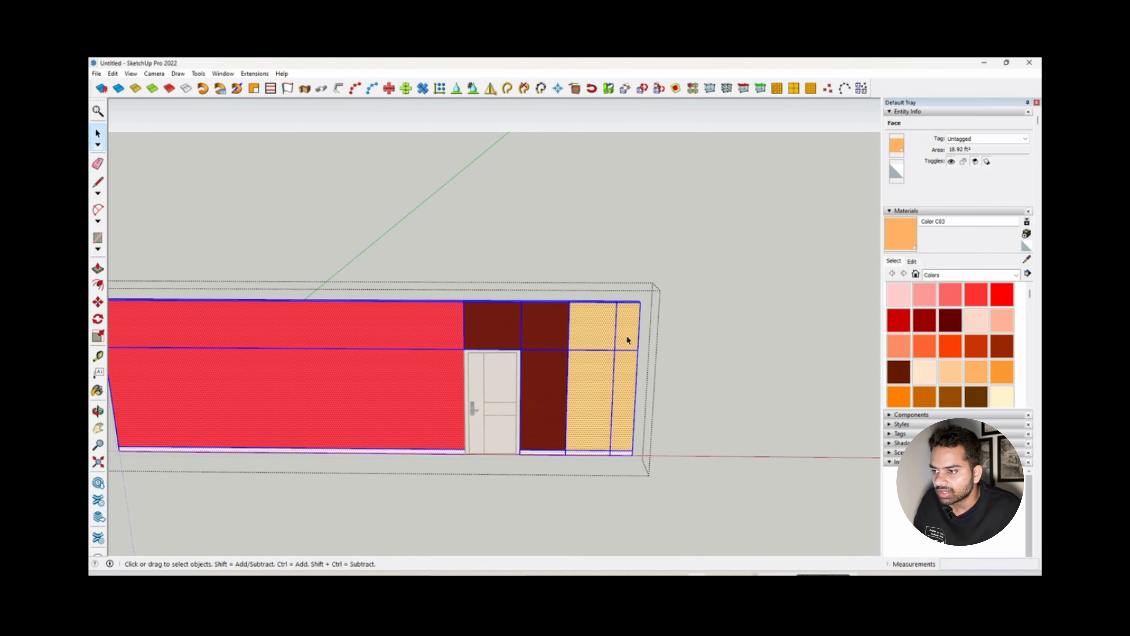
scroll(508, 362, down, 2)
scroll(982, 375, down, 3)
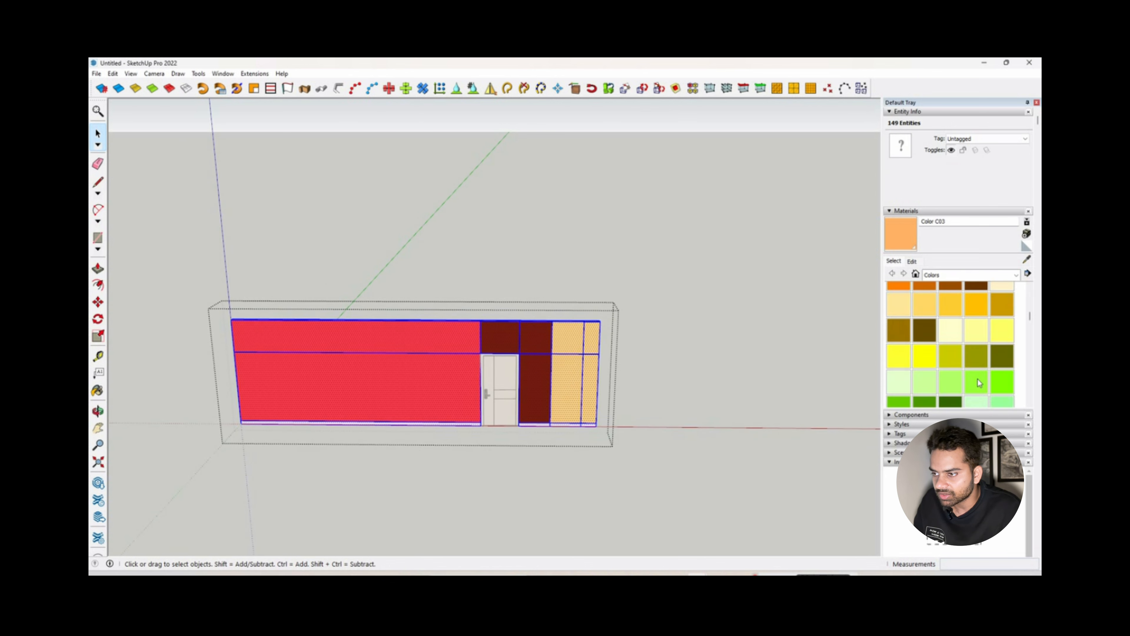
click(952, 334)
scroll(557, 356, up, 4)
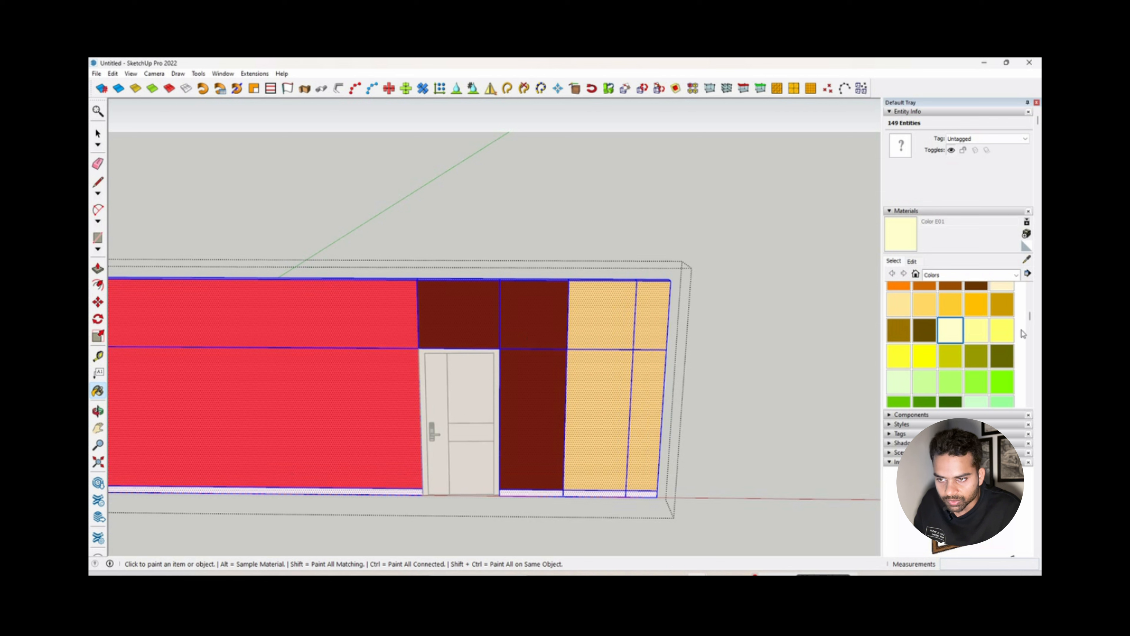
click(969, 337)
scroll(981, 355, down, 5)
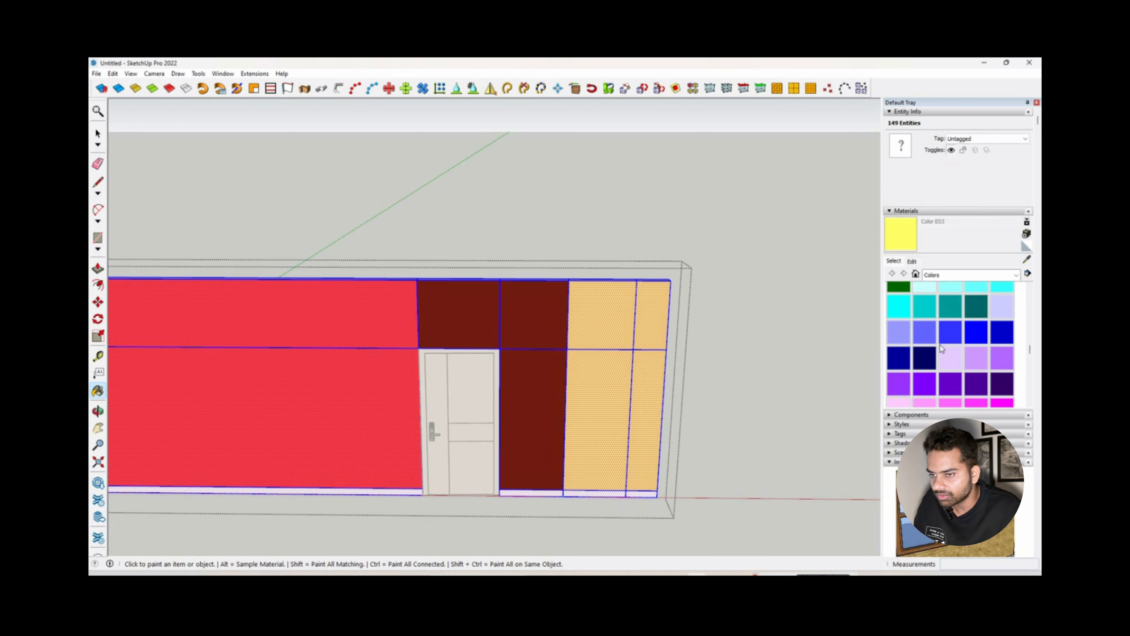
click(921, 314)
scroll(719, 346, down, 2)
scroll(548, 309, up, 1)
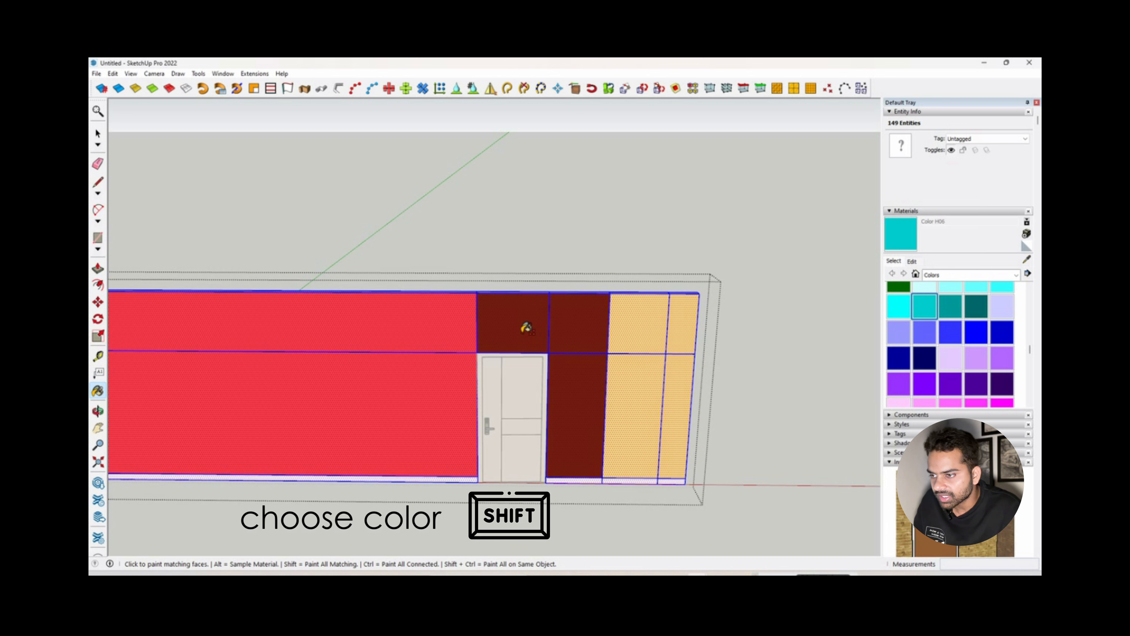
shift+click(526, 329)
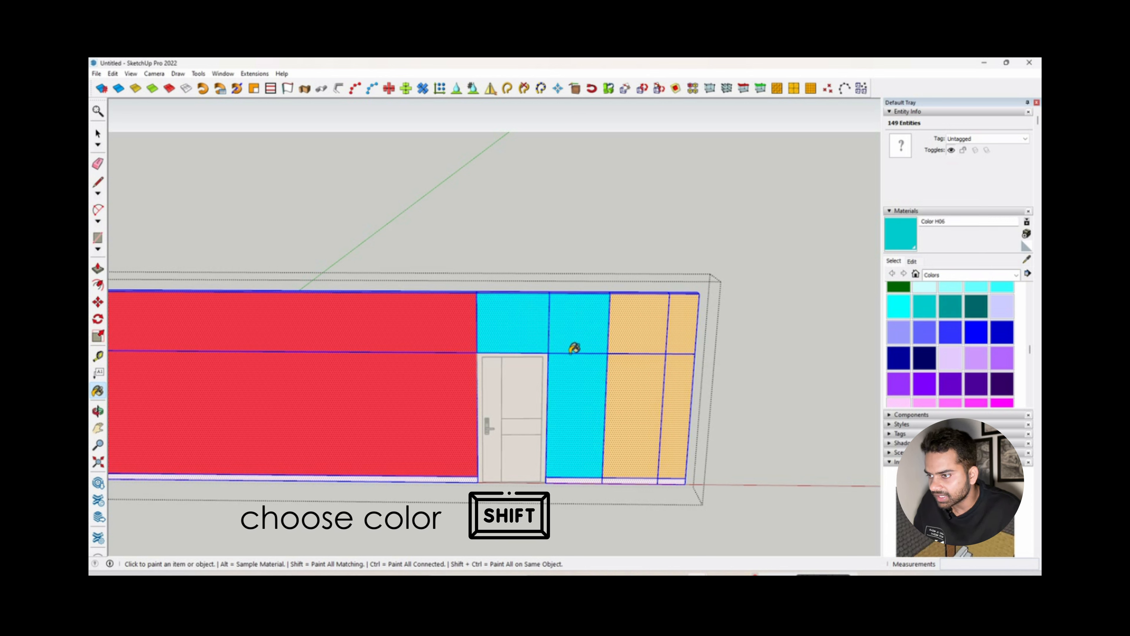
key(space)
scroll(563, 348, down, 2)
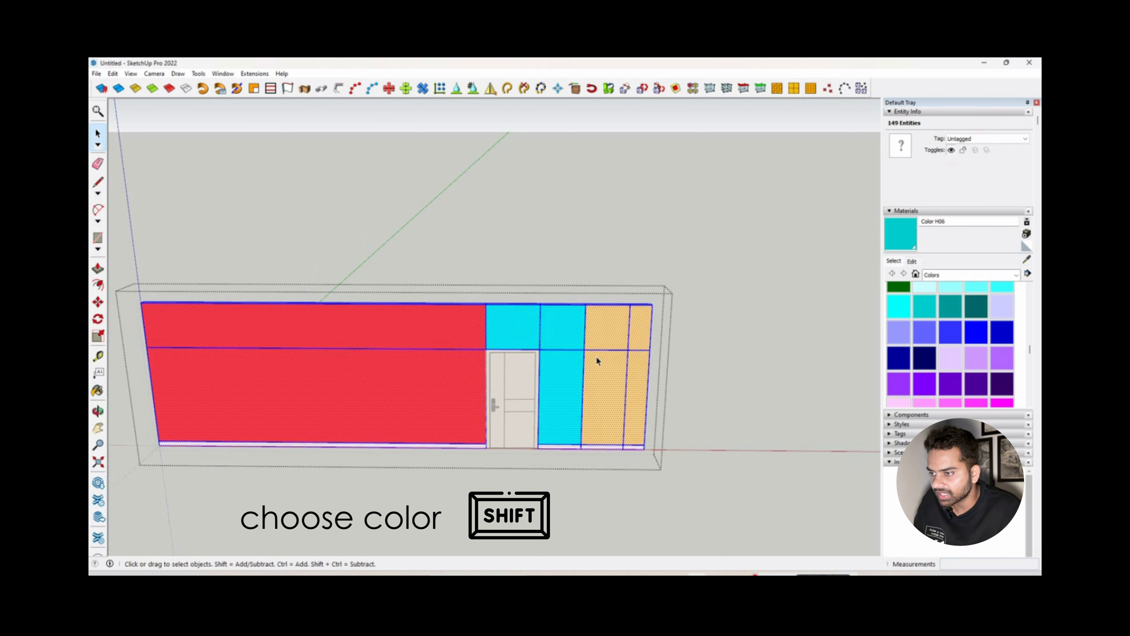
scroll(618, 342, up, 1)
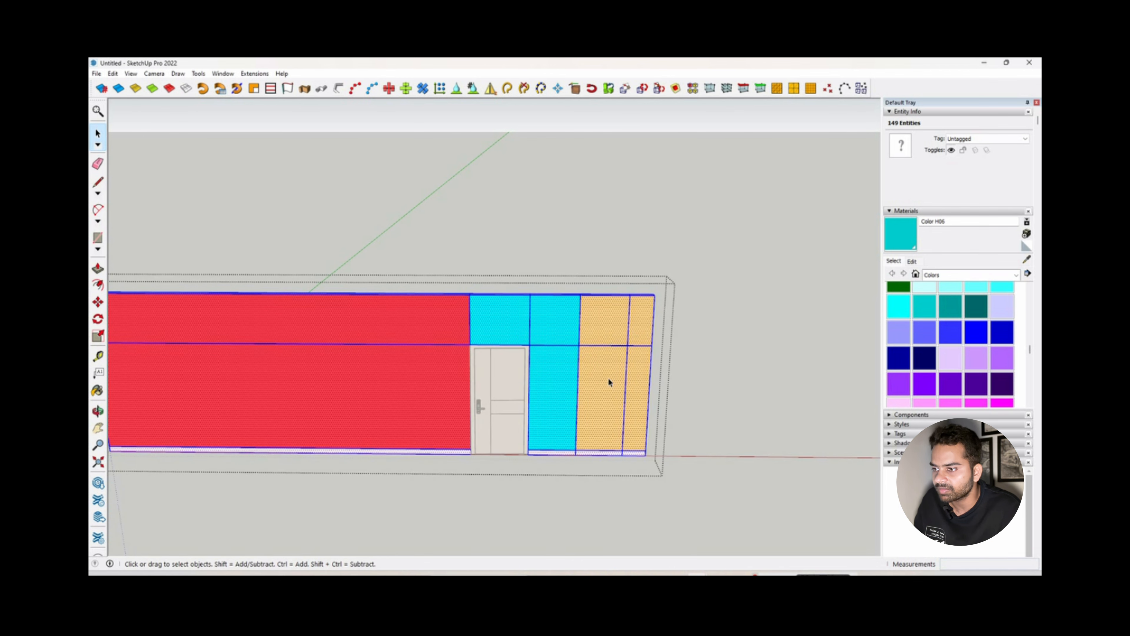
scroll(992, 381, down, 2)
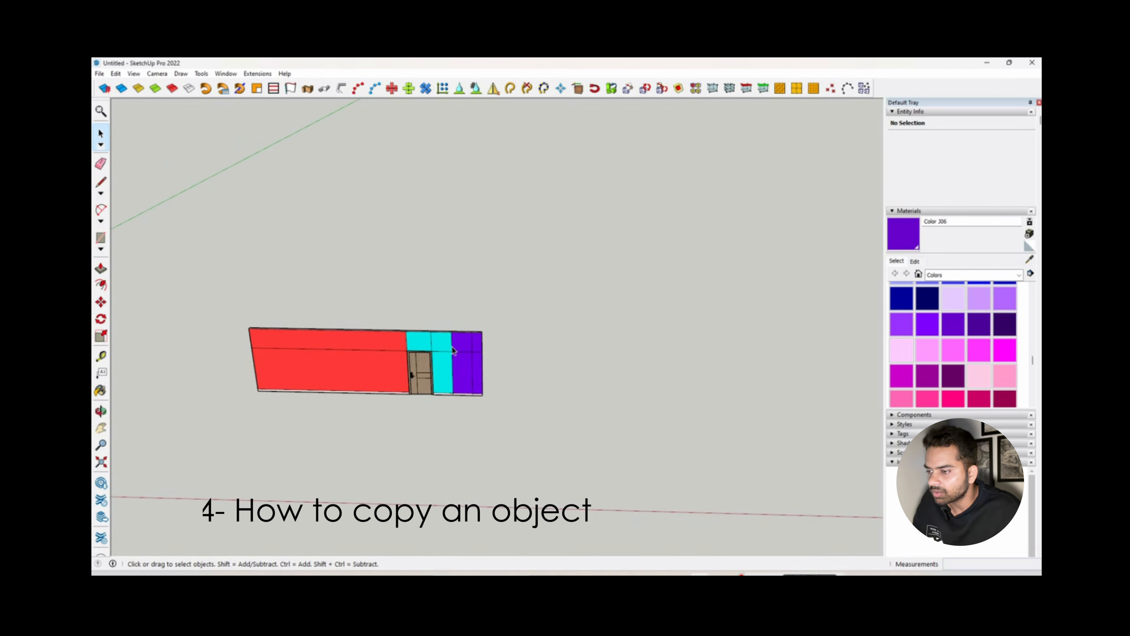
Copy the door component with the Move tool along the red axis, placing the duplicate just beyond the wall's purple end.
scroll(433, 374, up, 4)
mouse_move(452, 347)
middle_down()
mouse_move(434, 374)
mouse_move(457, 384)
mouse_move(432, 374)
middle_up()
scroll(432, 374, down, 2)
scroll(419, 375, up, 2)
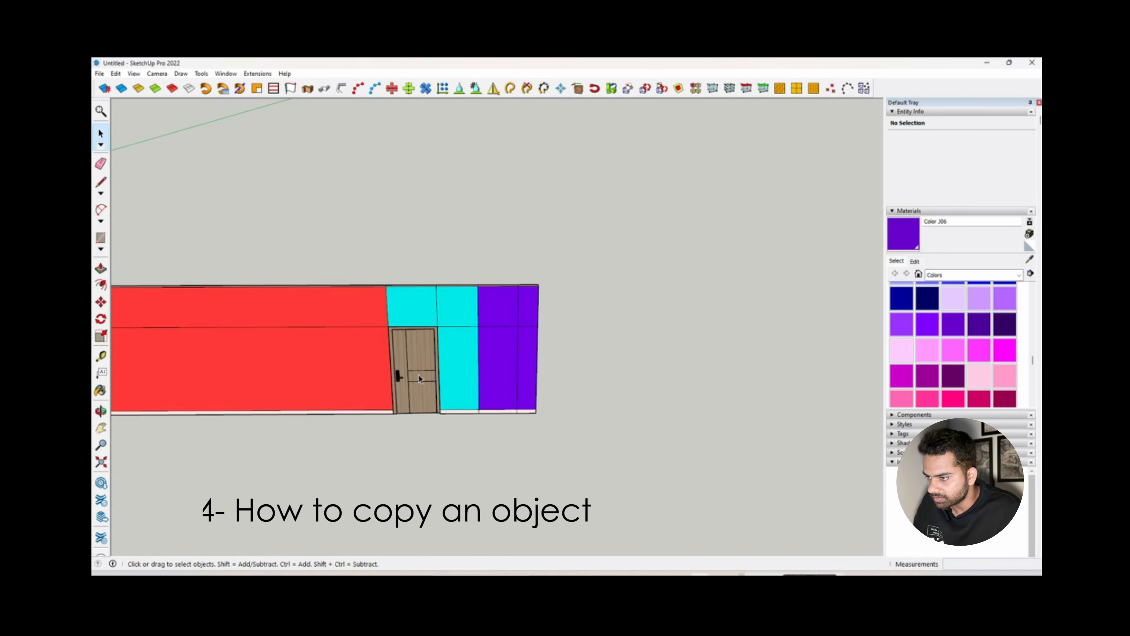
middle_drag(426, 381, 425, 388)
click(424, 391)
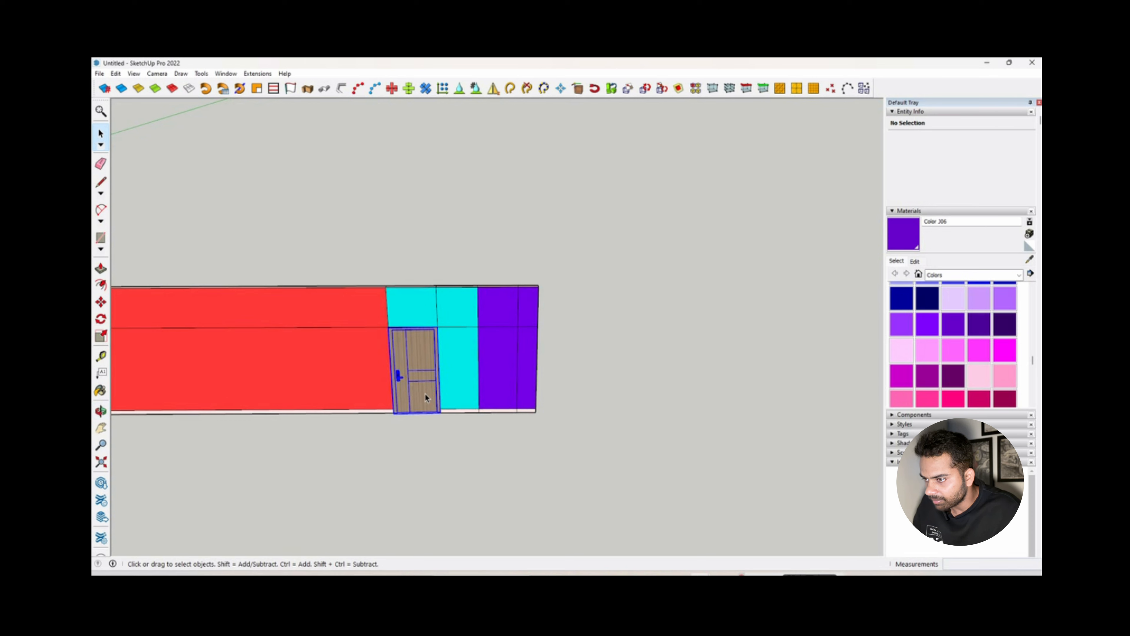
scroll(434, 413, up, 2)
key(m)
scroll(417, 423, down, 3)
key(ctrl)
middle_drag(412, 424, 421, 406)
scroll(407, 422, up, 3)
scroll(407, 422, down, 3)
scroll(410, 420, up, 3)
scroll(421, 406, down, 3)
click(422, 404)
click(532, 424)
mouse_move(532, 424)
middle_down()
mouse_move(572, 357)
mouse_move(532, 414)
middle_up()
scroll(530, 412, up, 1)
scroll(527, 410, down, 3)
middle_drag(379, 384, 563, 411)
scroll(565, 414, up, 2)
scroll(565, 412, down, 2)
mouse_move(481, 389)
middle_down()
mouse_move(576, 409)
mouse_move(554, 414)
middle_up()
scroll(568, 414, up, 2)
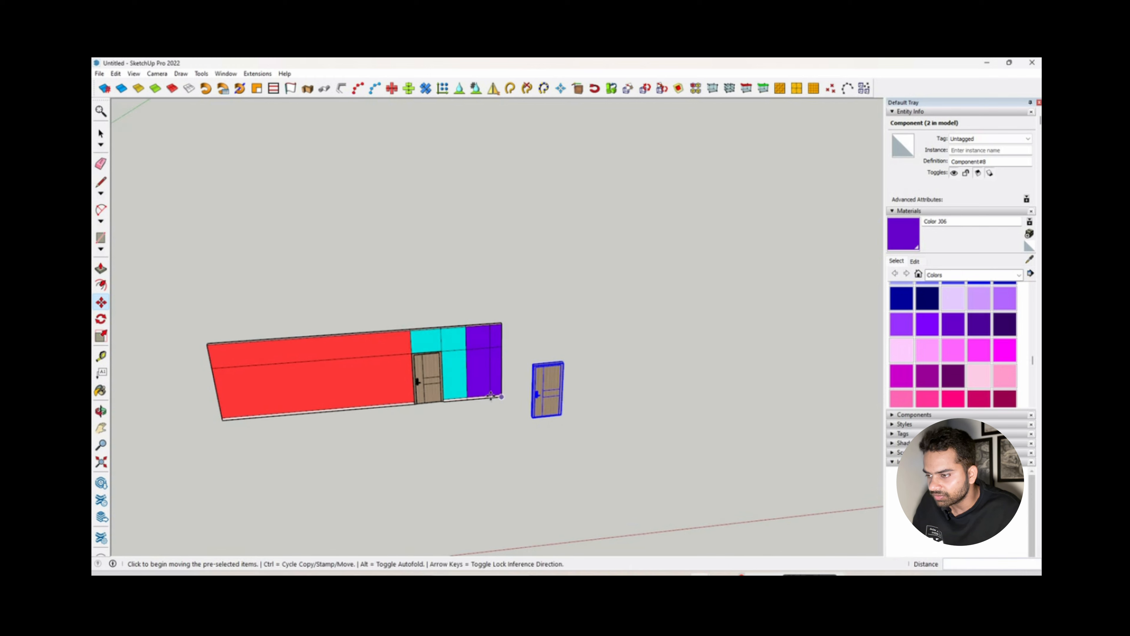
scroll(494, 394, down, 3)
scroll(534, 411, up, 2)
scroll(521, 414, up, 3)
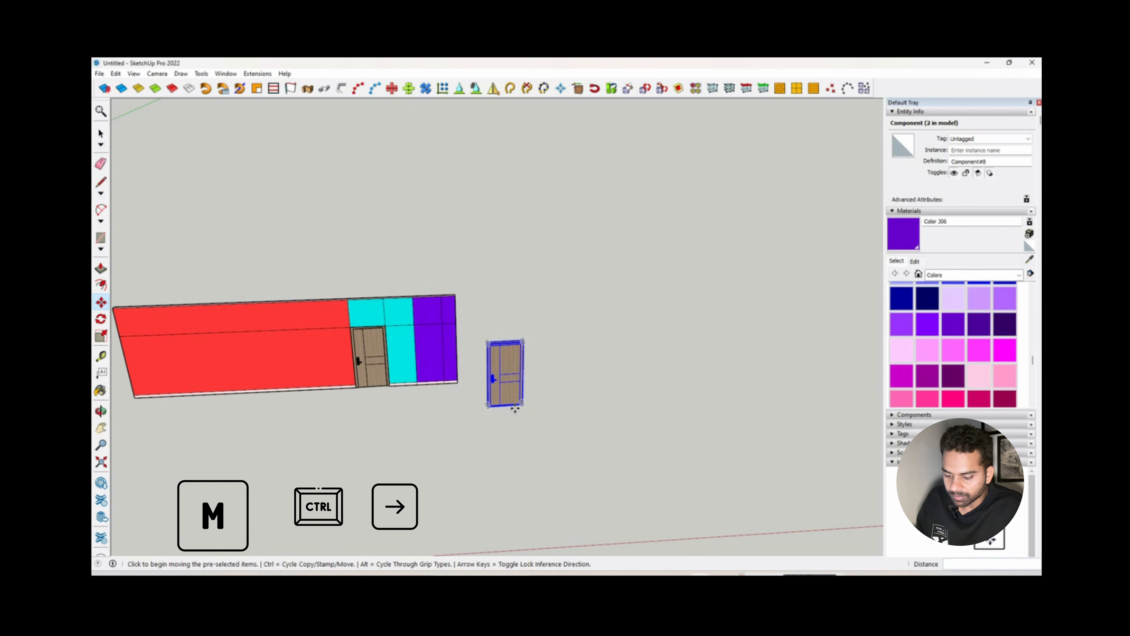
scroll(516, 400, down, 3)
scroll(479, 369, up, 3)
scroll(533, 418, down, 2)
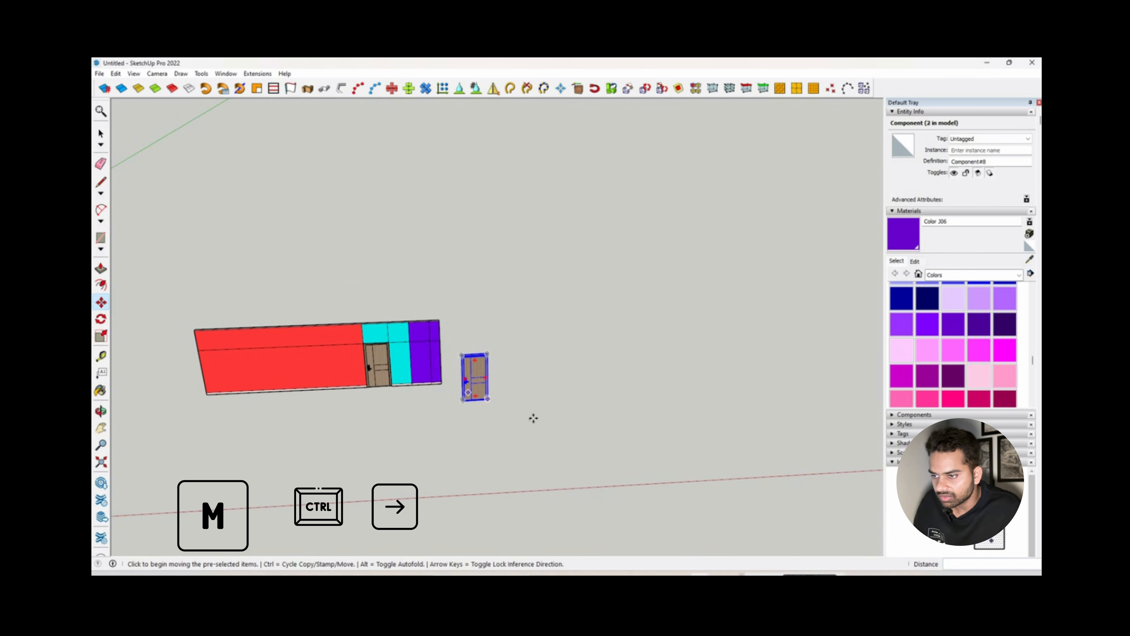
scroll(485, 374, up, 2)
Copy the freestanding door along the red axis to place another one beside it, farther from the wall.
click(470, 400)
key(ctrl)
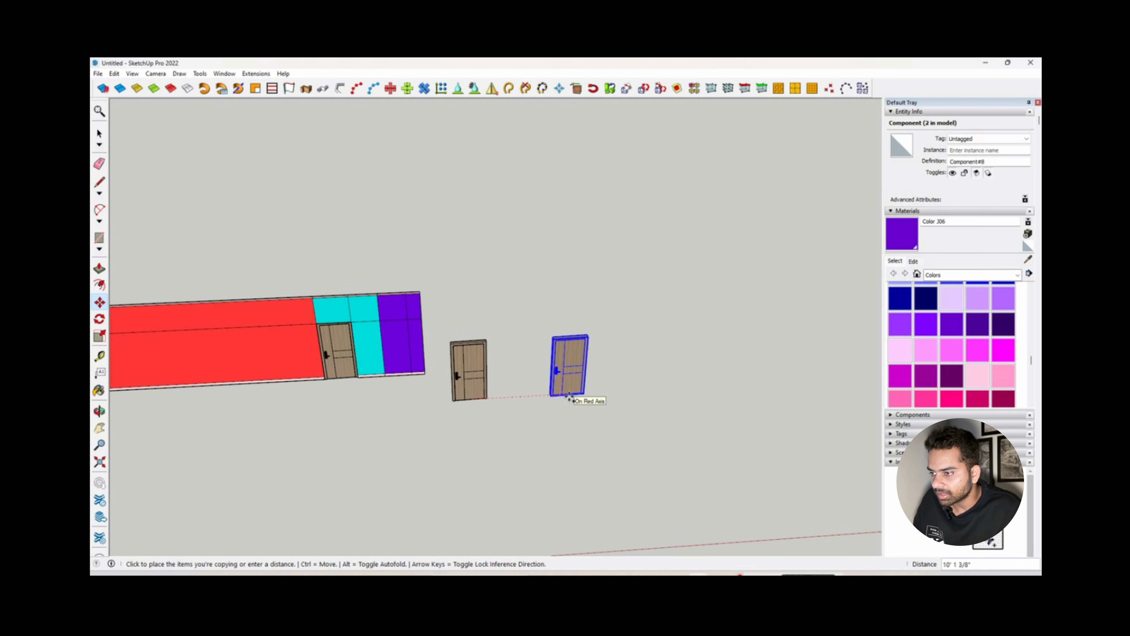
scroll(338, 396, down, 2)
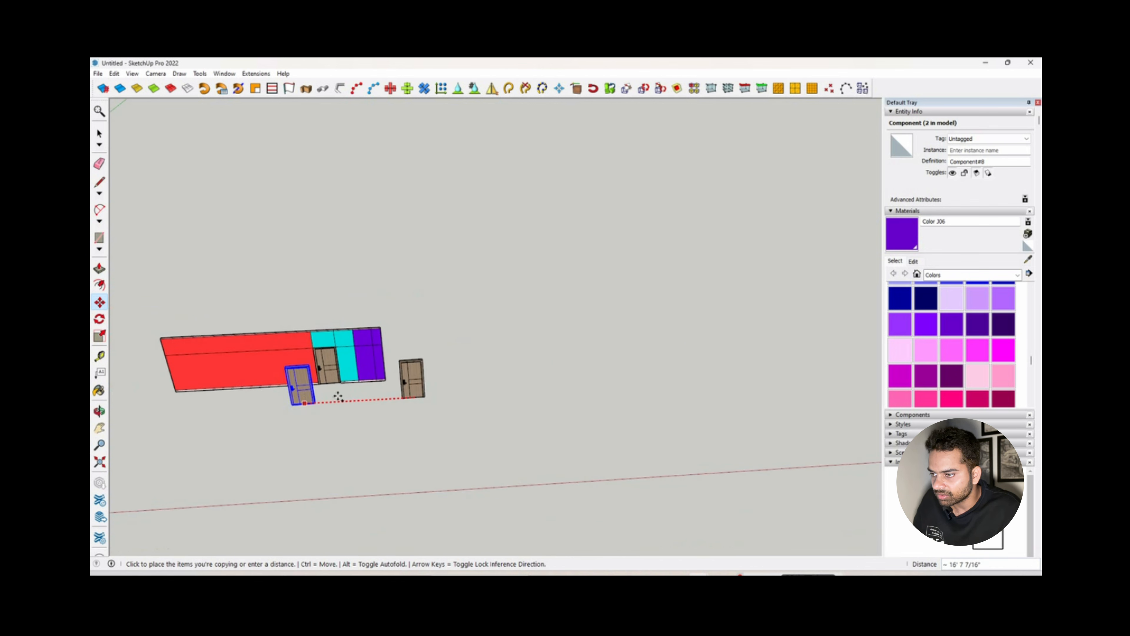
click(458, 418)
Copy the outer freestanding door along the green axis, placing the duplicate behind it.
middle_drag(457, 417, 475, 391)
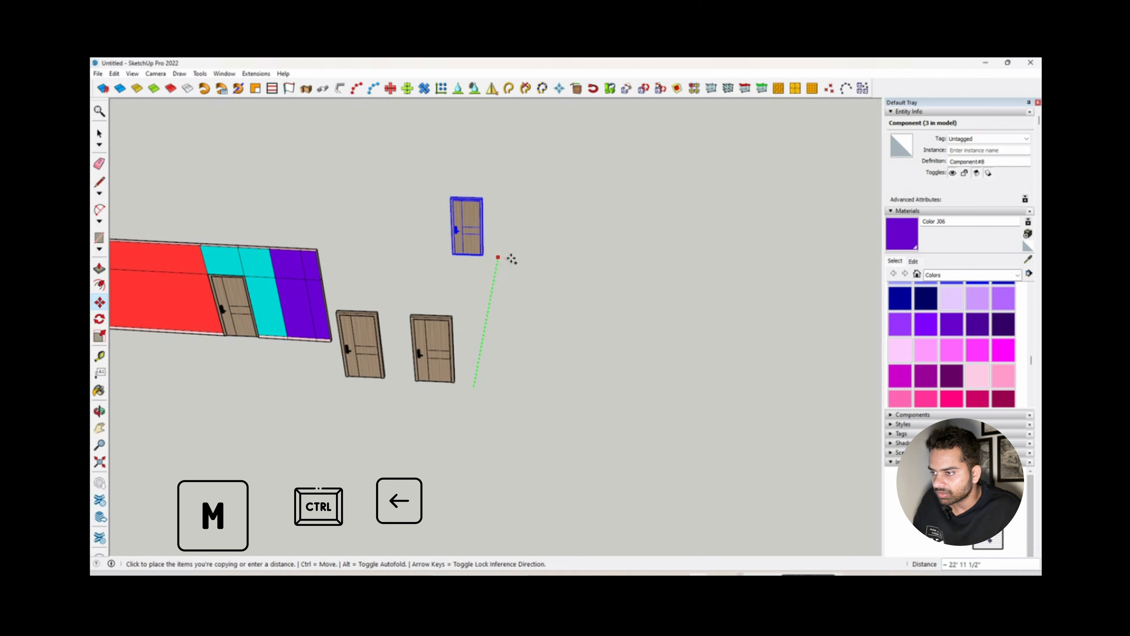
scroll(488, 400, down, 3)
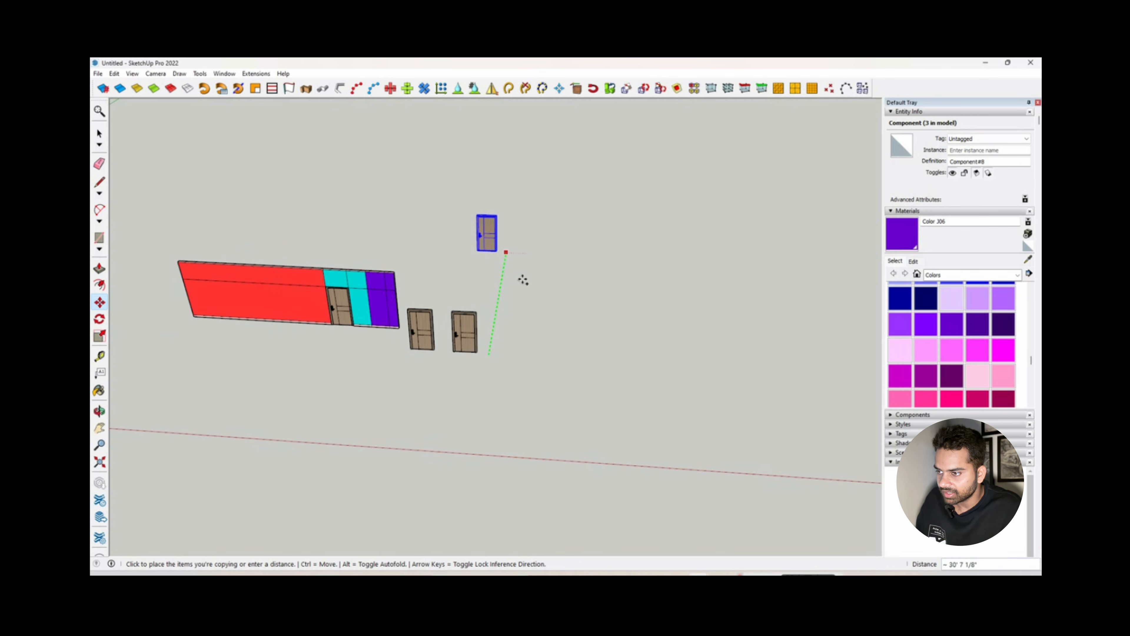
middle_drag(475, 379, 481, 345)
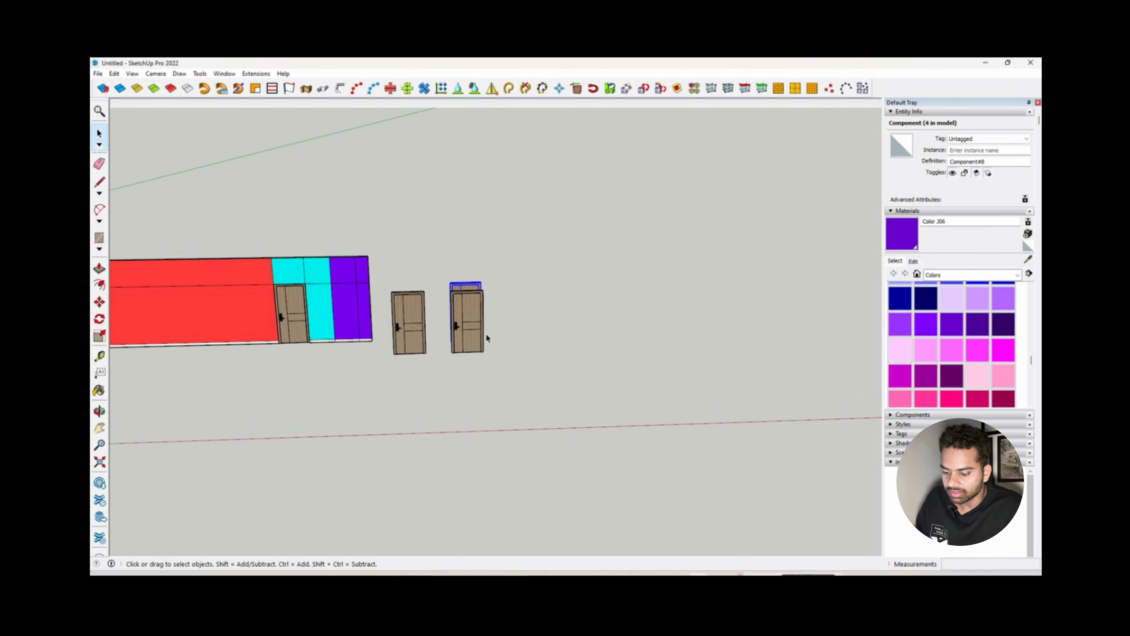
Try to copy the selected rear door vertically along the locked blue axis.
scroll(472, 344, up, 2)
key(m)
key(ctrl)
key(Up)
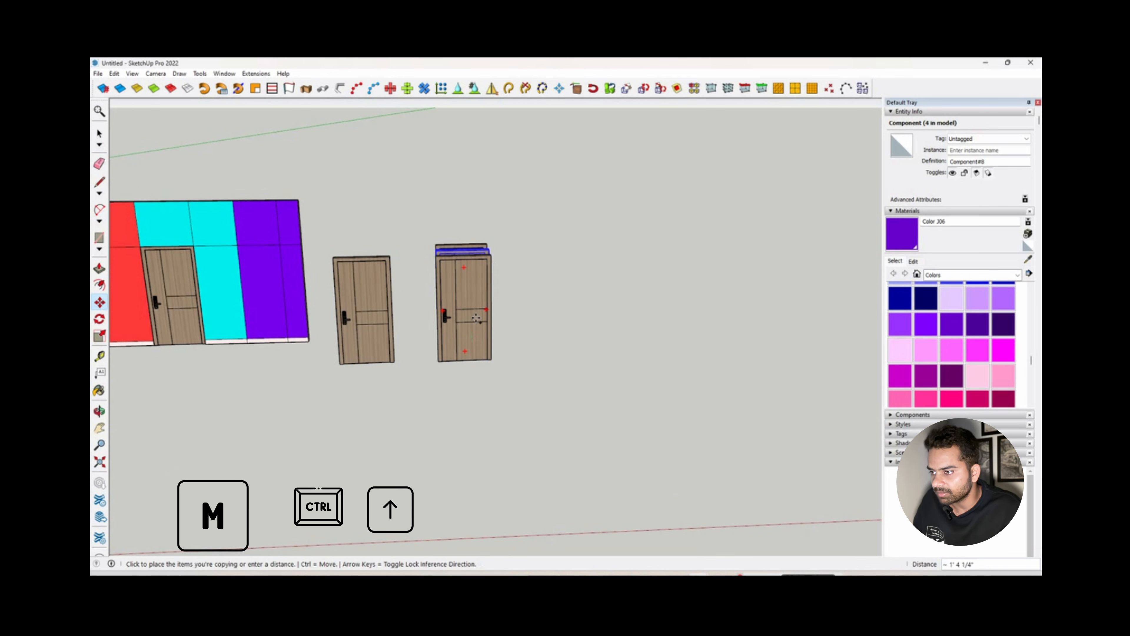
click(474, 318)
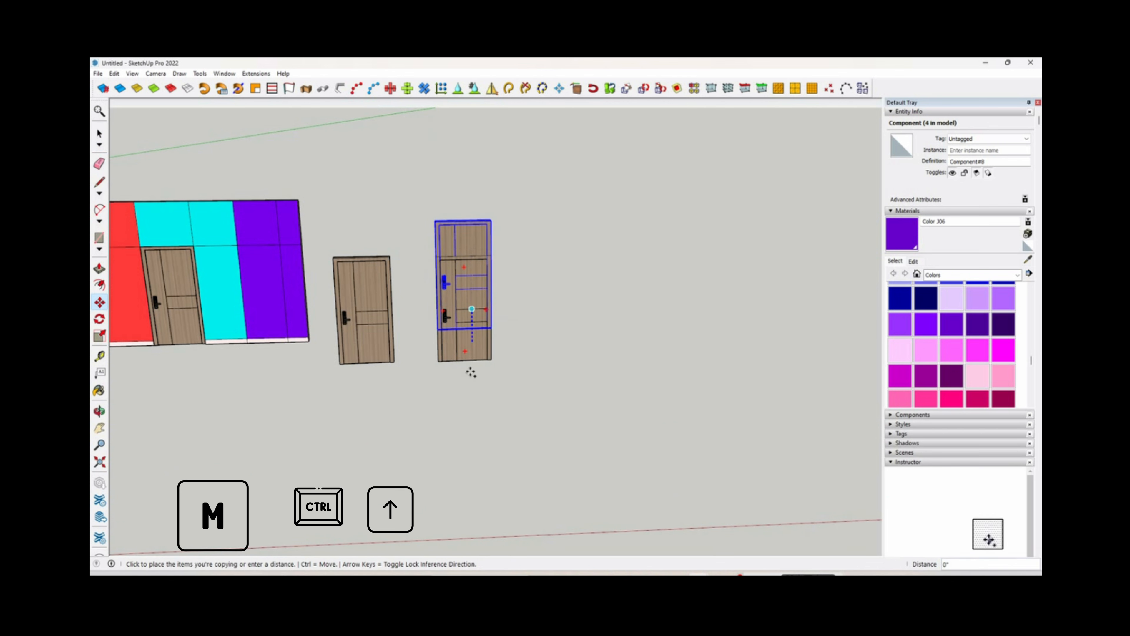
scroll(477, 262, down, 5)
key(space)
Stamp repeated copies of the front freestanding door in a row along the red axis, plus a few in front of that row.
middle_drag(511, 334, 379, 330)
click(363, 285)
key(m)
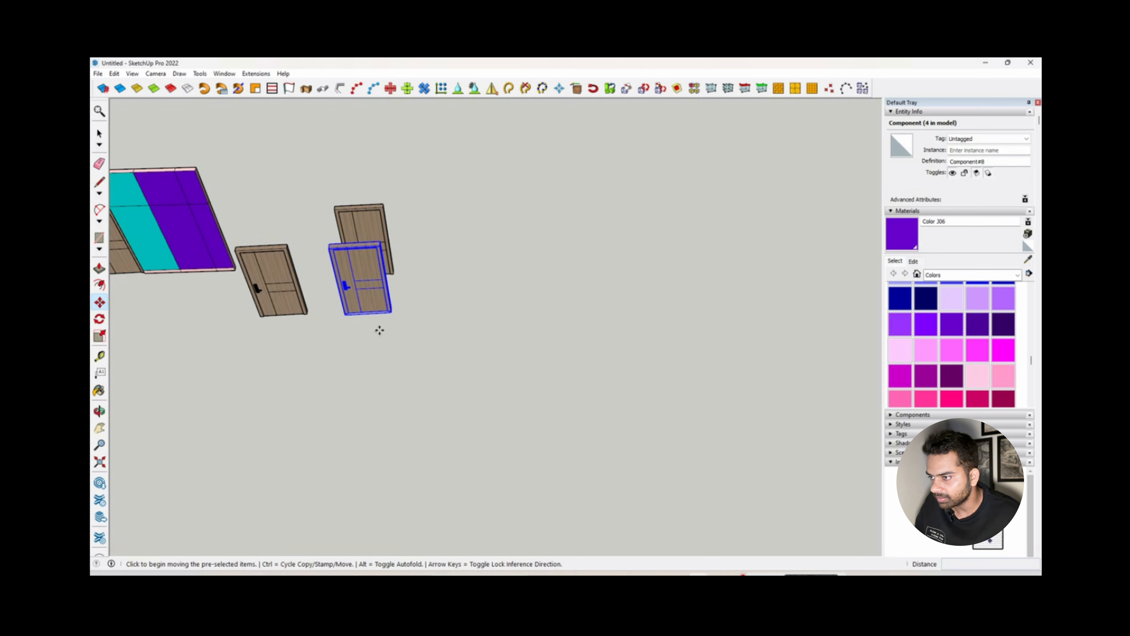
key(ctrl)
key(ctrl)
scroll(380, 331, down, 2)
click(379, 331)
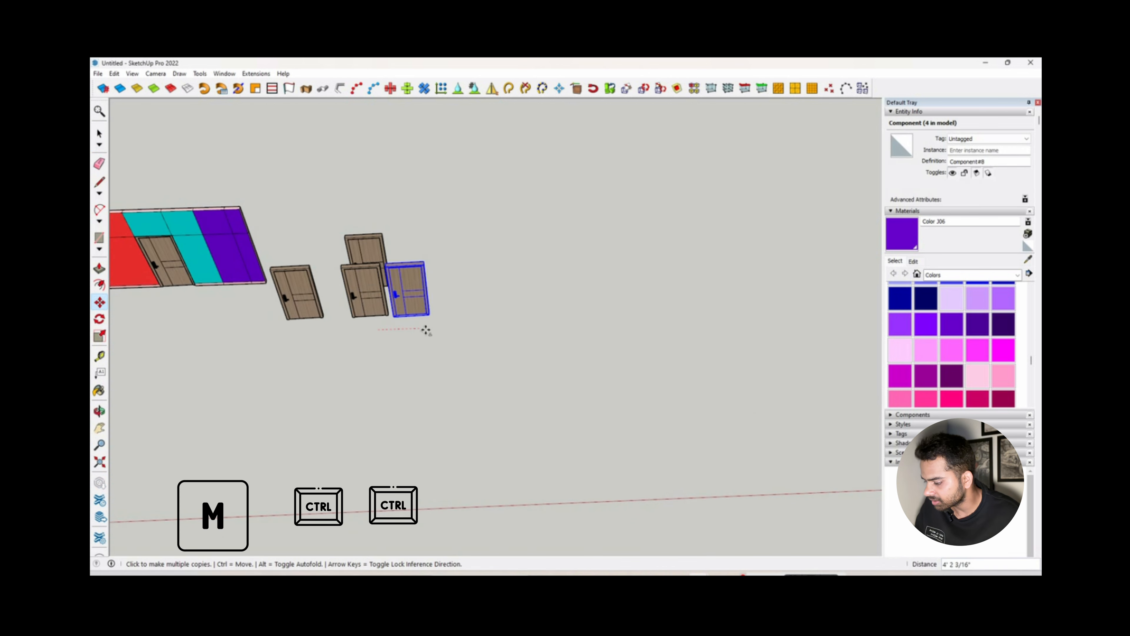
click(478, 329)
click(525, 328)
click(584, 327)
click(667, 329)
click(736, 333)
click(703, 393)
click(569, 411)
click(539, 411)
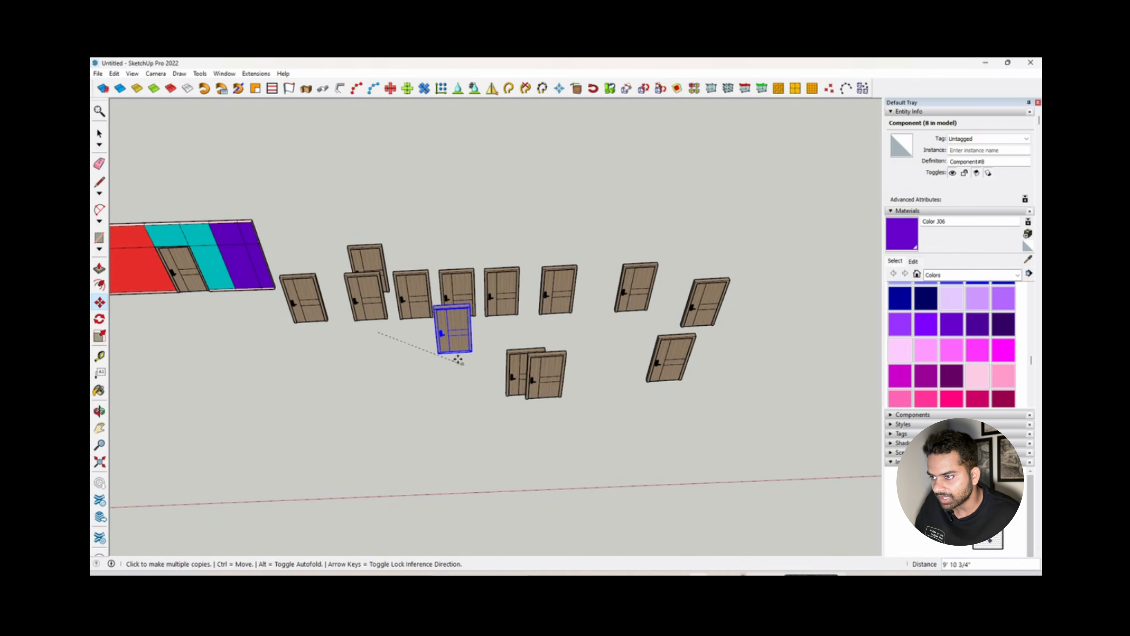
Stamp further copies of a door from the middle of the row, progressing forward from the row and past the red axis.
key(space)
scroll(471, 313, up, 2)
click(471, 313)
scroll(459, 334, down, 2)
key(m)
mouse_move(475, 344)
middle_down()
mouse_move(434, 322)
mouse_move(475, 341)
middle_up()
scroll(462, 335, up, 1)
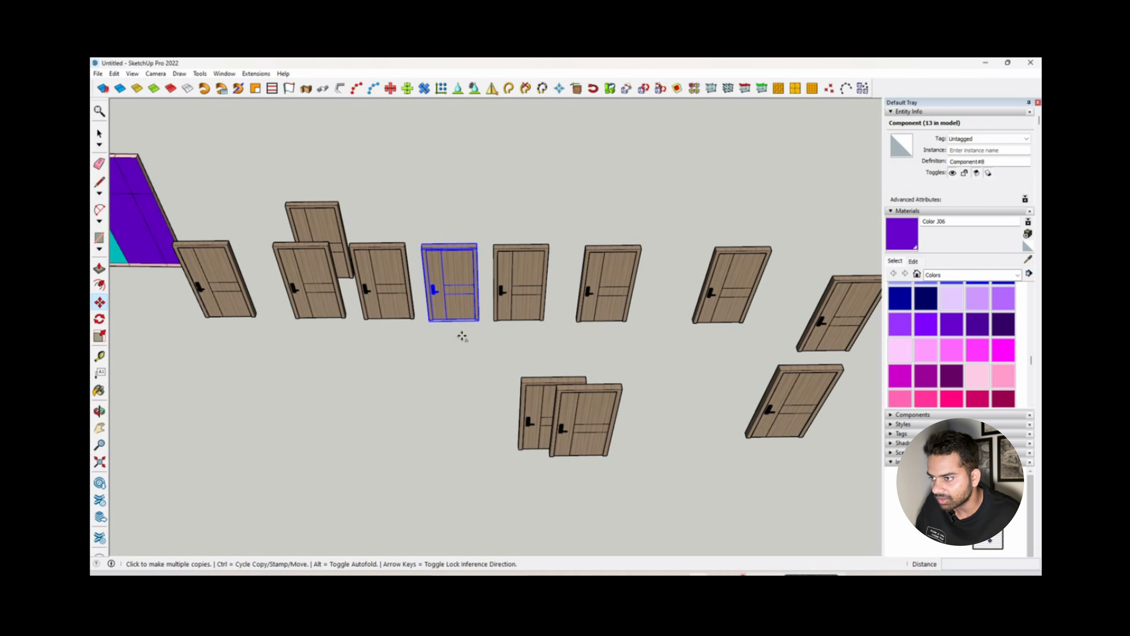
key(ctrl)
click(462, 336)
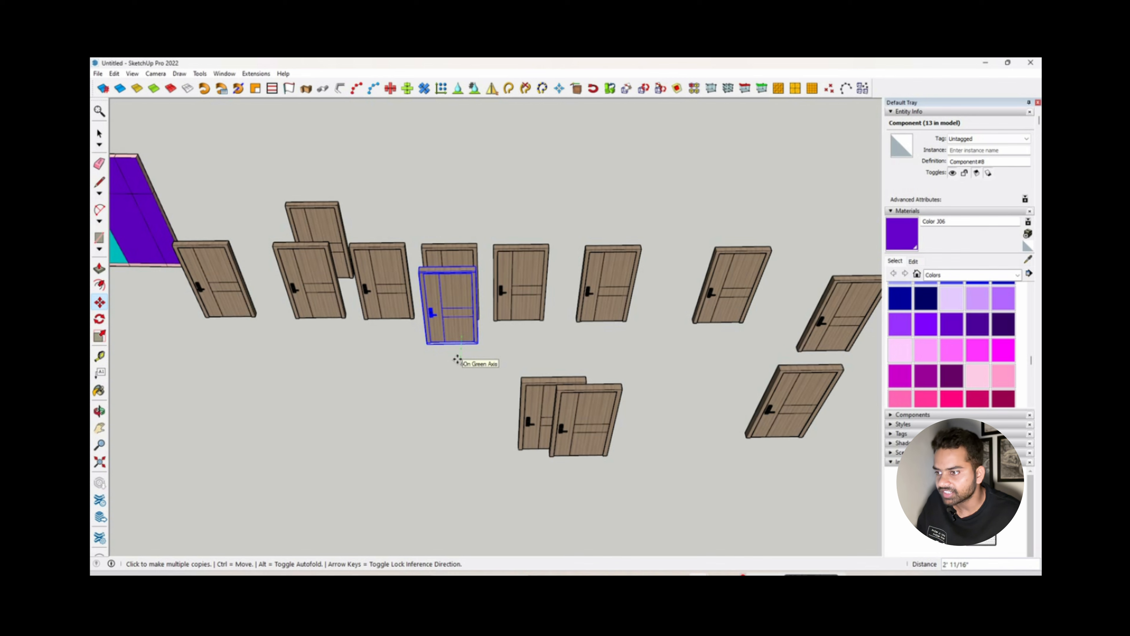
middle_drag(444, 426, 457, 356)
click(445, 391)
middle_drag(412, 422, 331, 448)
click(328, 449)
click(249, 490)
scroll(349, 345, down, 2)
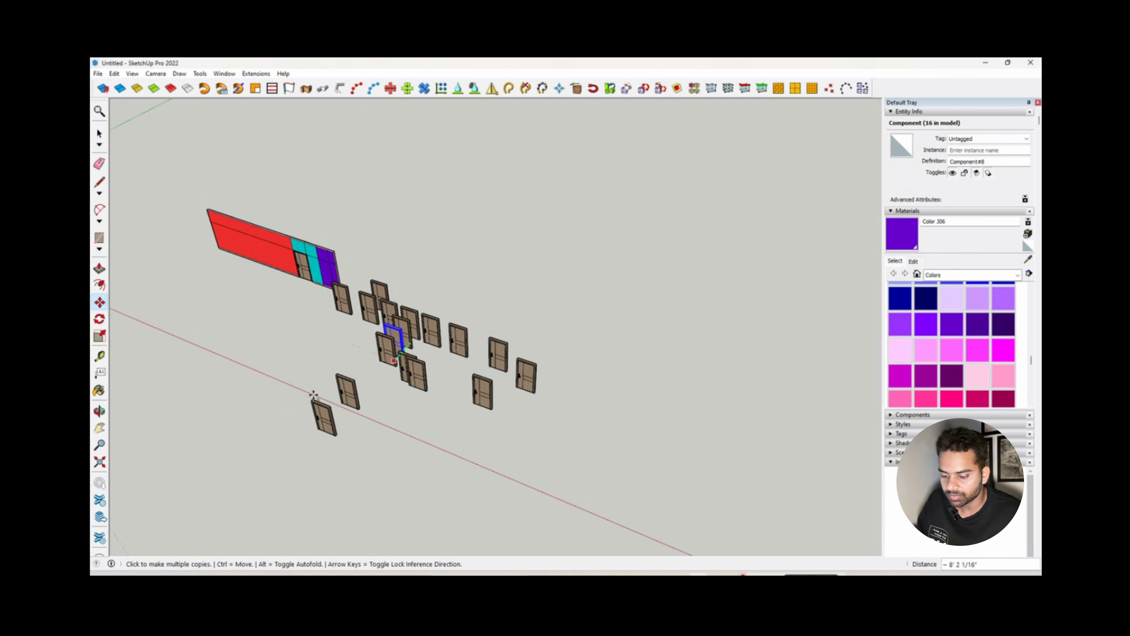
click(265, 474)
Delete the extra door copies, keeping only the freestanding door nearest the wall.
key(space)
middle_drag(265, 474, 421, 403)
key(Delete)
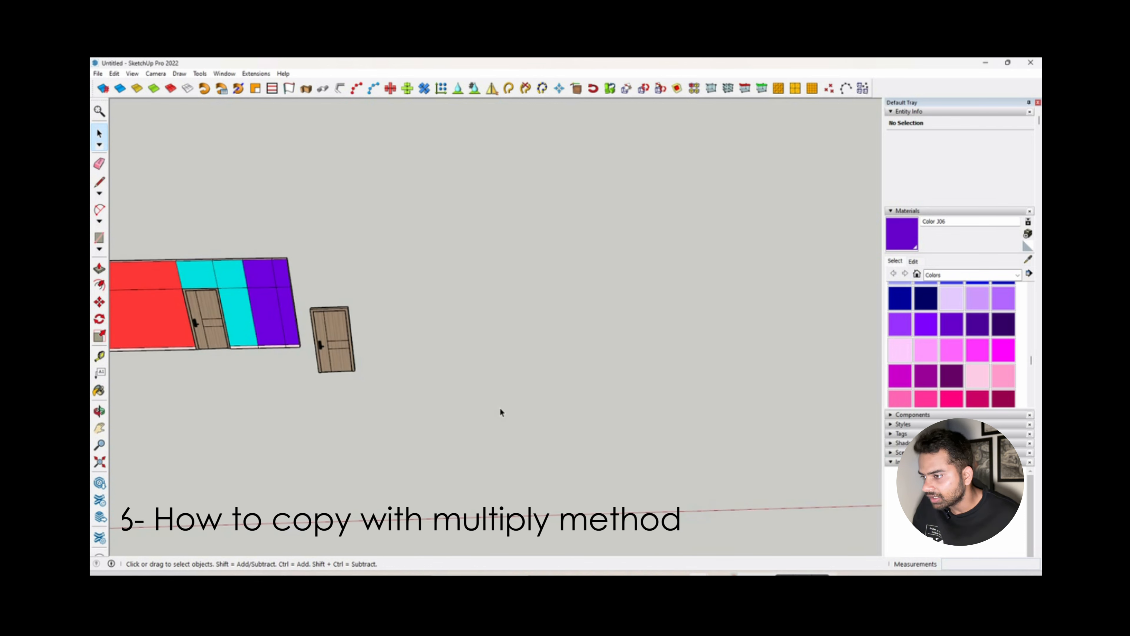
Copy the freestanding door a short distance along the red axis and multiply the copy by entering *10.
middle_drag(406, 355, 298, 389)
click(338, 347)
key(m)
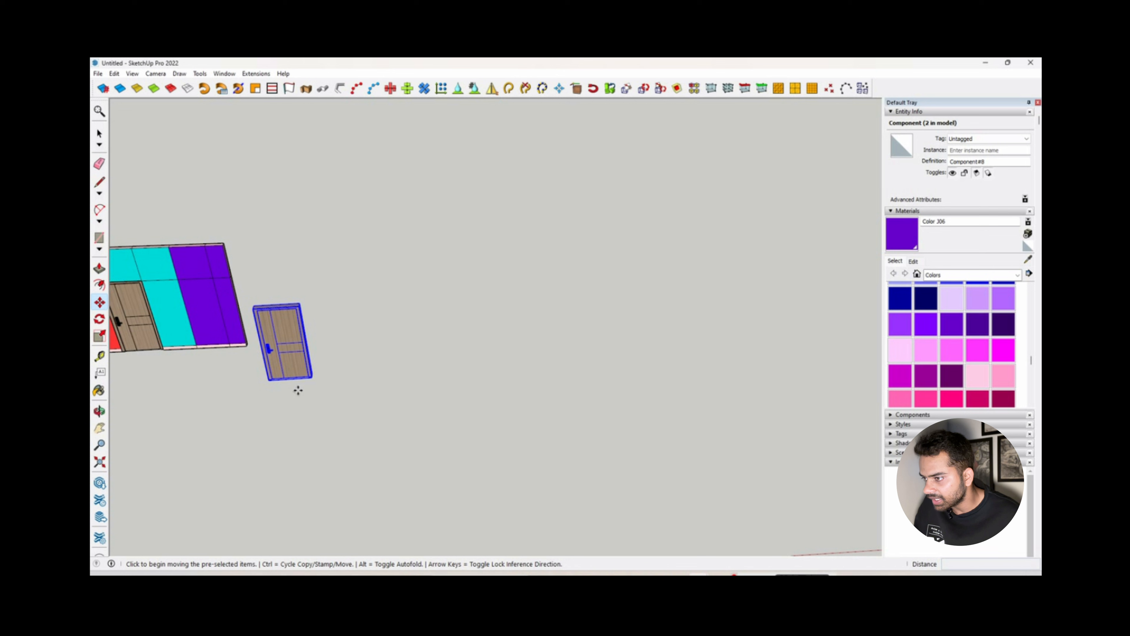
click(294, 391)
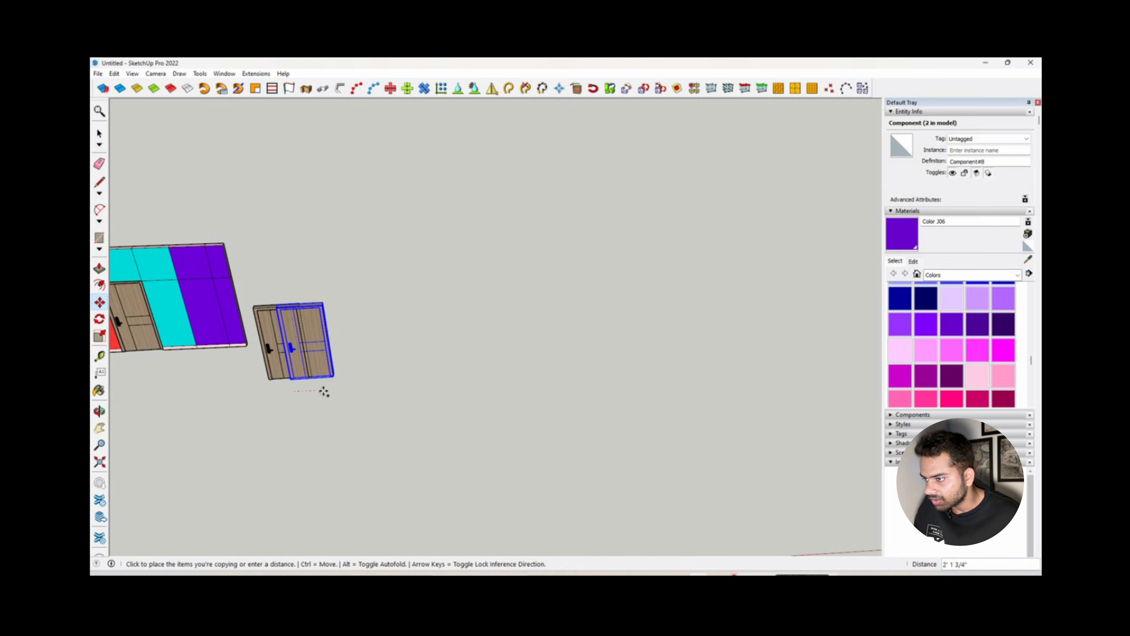
click(358, 391)
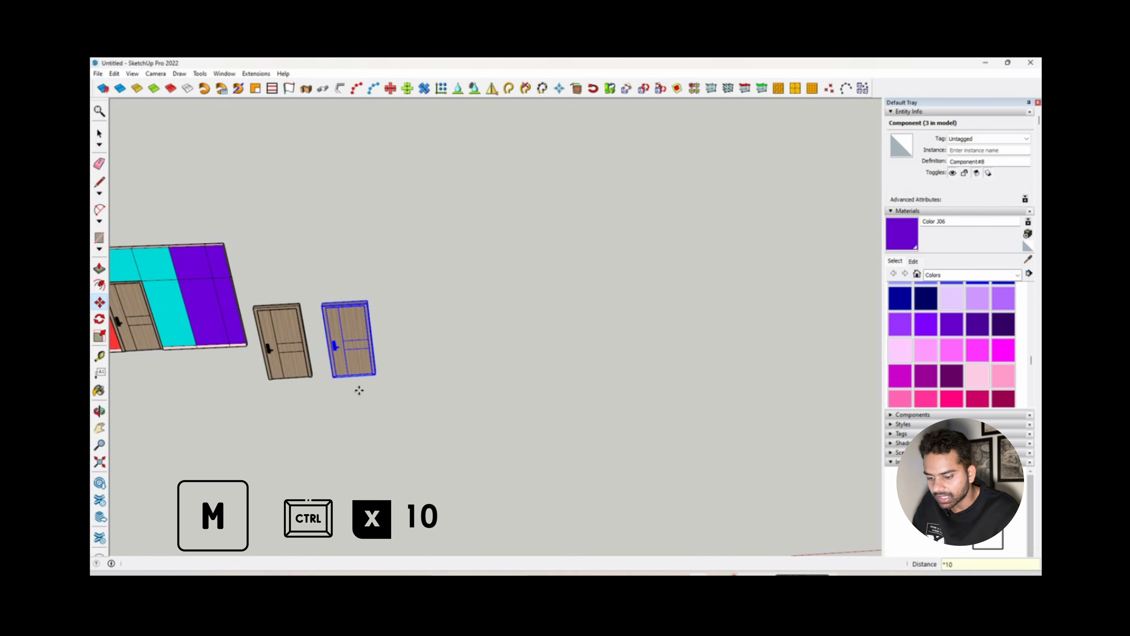
key(Return)
key(ctrl+t)
middle_drag(360, 391, 525, 369)
key(q)
key(space)
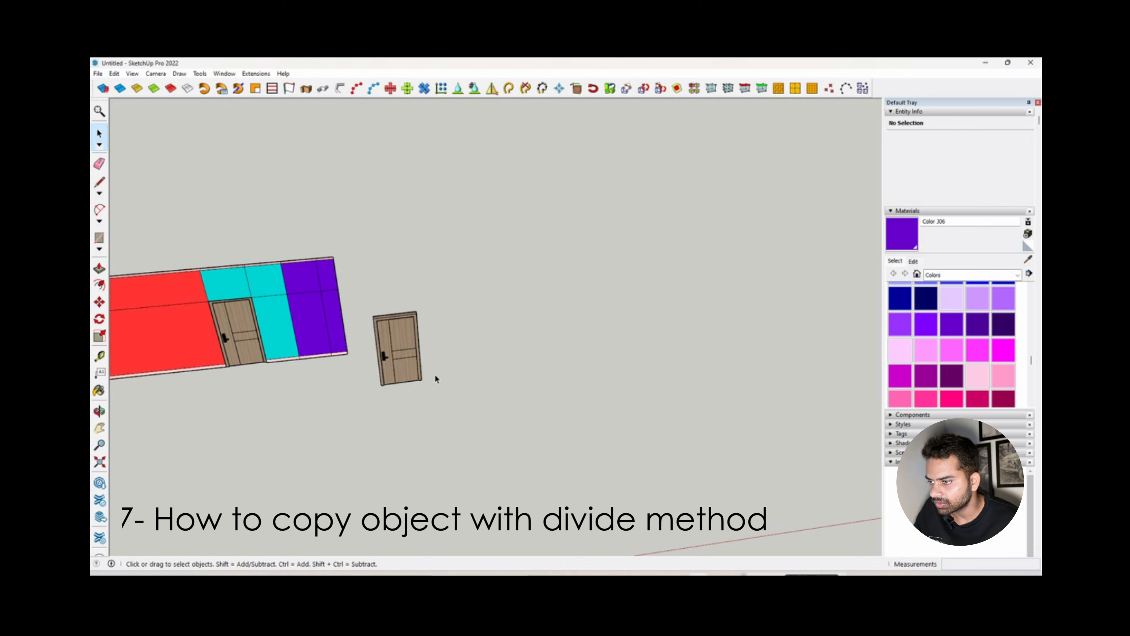
Copy the freestanding door far along the red axis and divide the distance into six equal intervals with /6.
middle_drag(413, 368, 388, 389)
click(383, 383)
scroll(381, 382, up, 3)
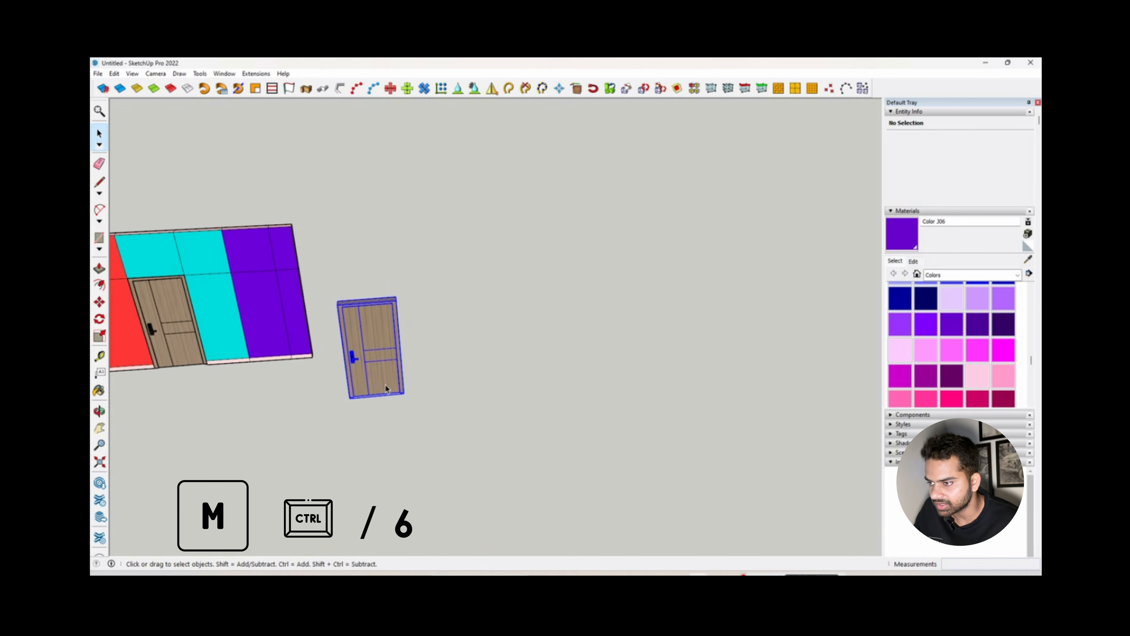
key(m)
scroll(304, 403, down, 2)
scroll(347, 400, up, 2)
scroll(338, 408, down, 3)
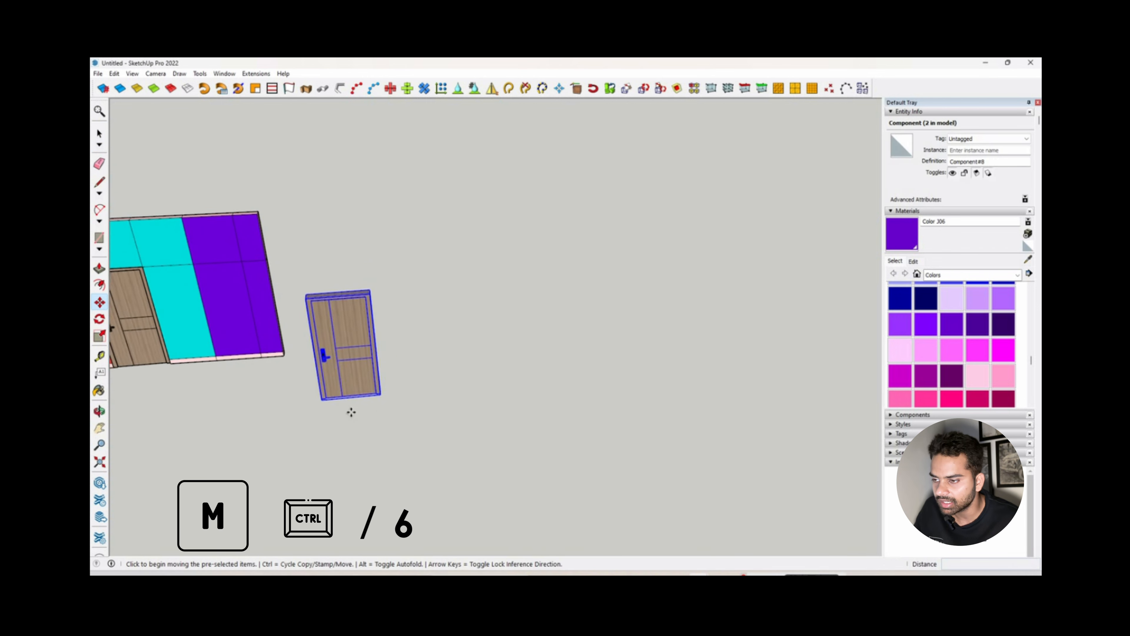
scroll(330, 409, up, 3)
key(ctrl)
click(319, 409)
scroll(319, 409, down, 2)
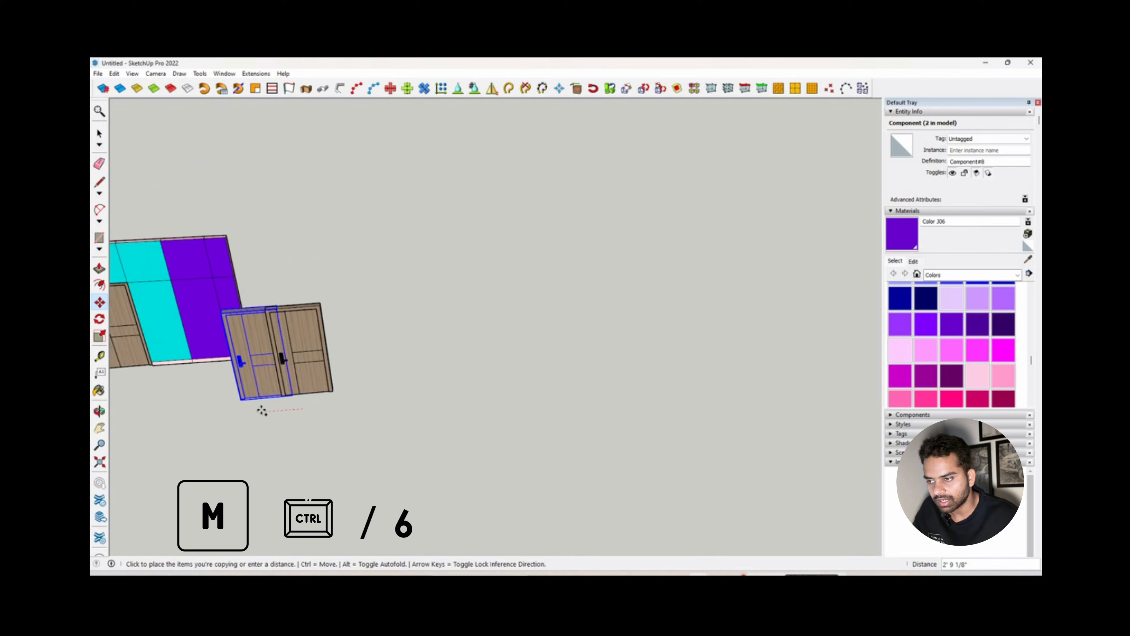
scroll(399, 399, down, 2)
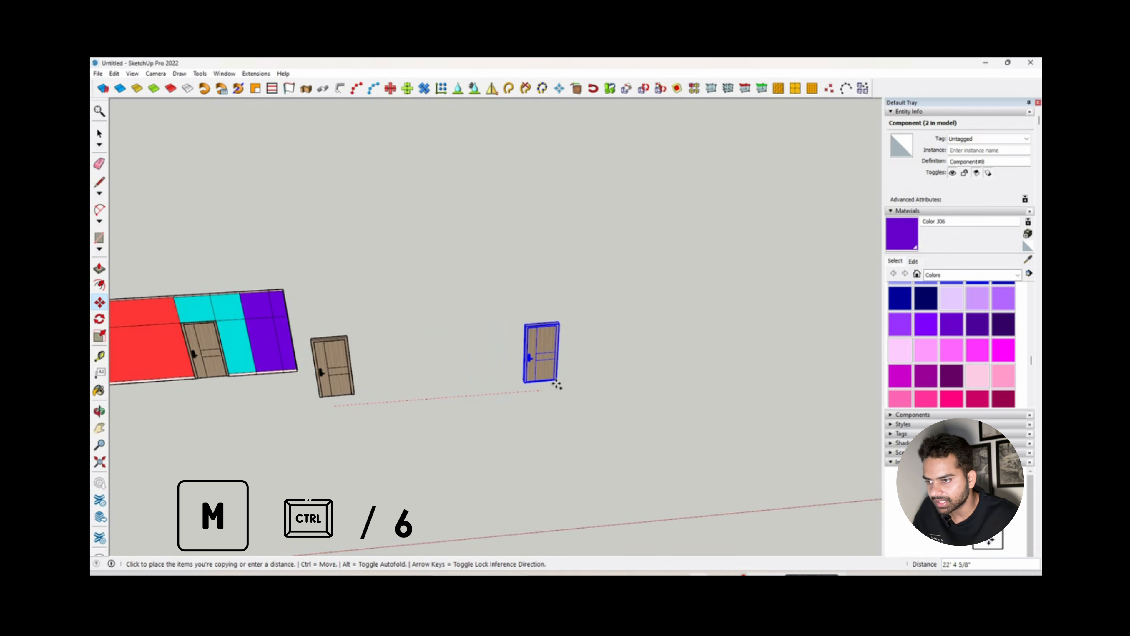
click(628, 384)
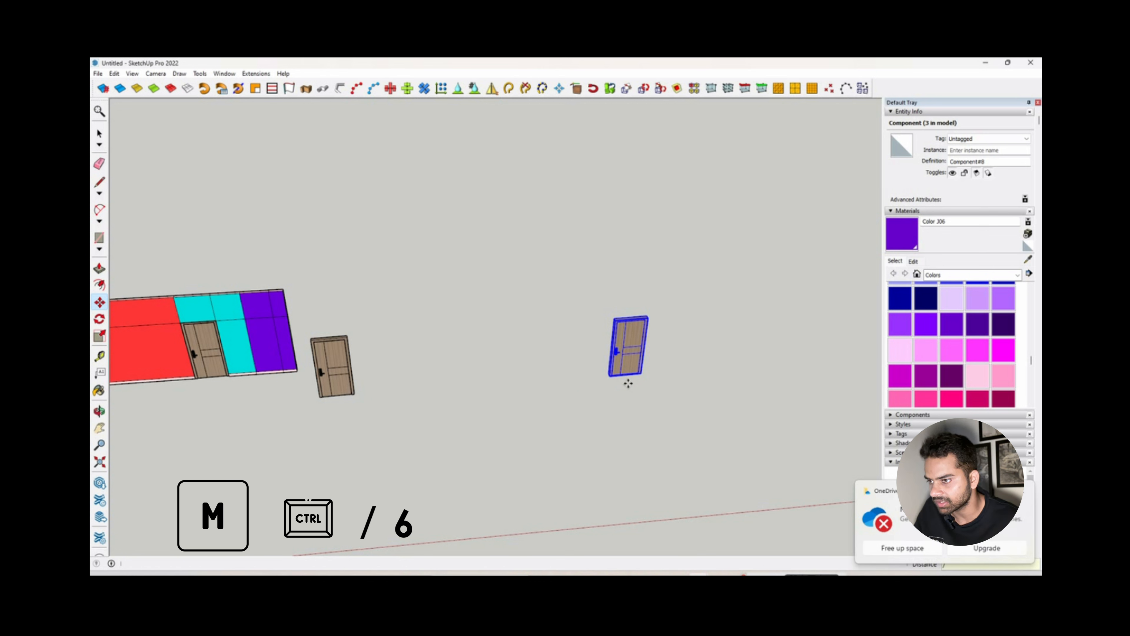
text(/6)
key(Return)
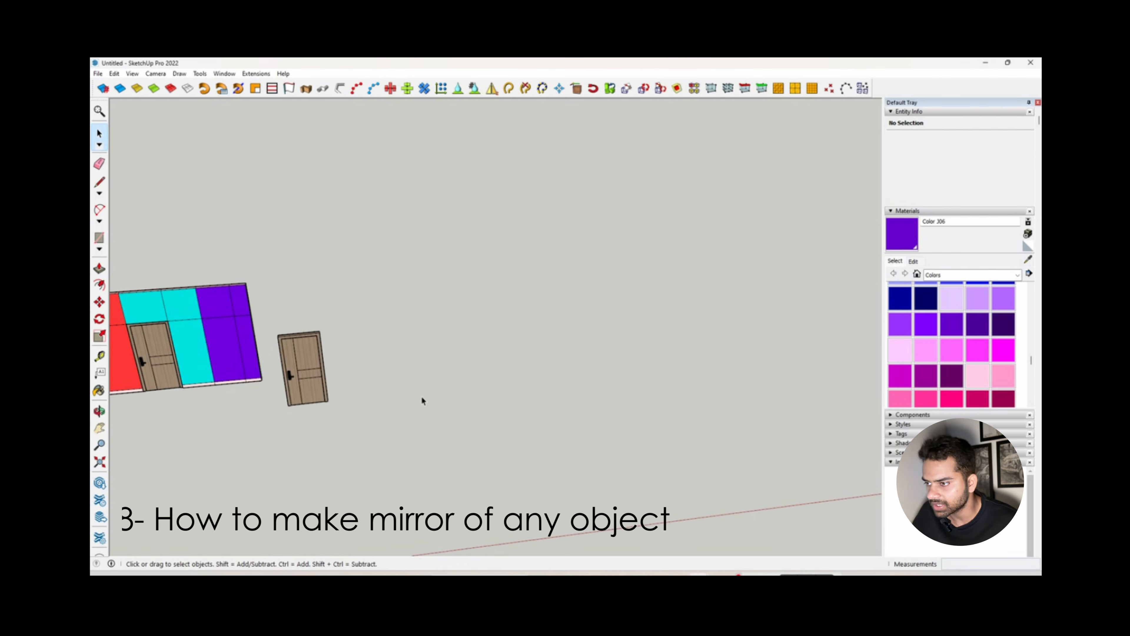
Mirror the freestanding door in the red direction by scaling its face grip by -1.
shift+middle_drag(361, 386, 400, 366)
scroll(419, 378, up, 1)
scroll(428, 358, up, 2)
click(425, 359)
key(s)
scroll(400, 366, up, 5)
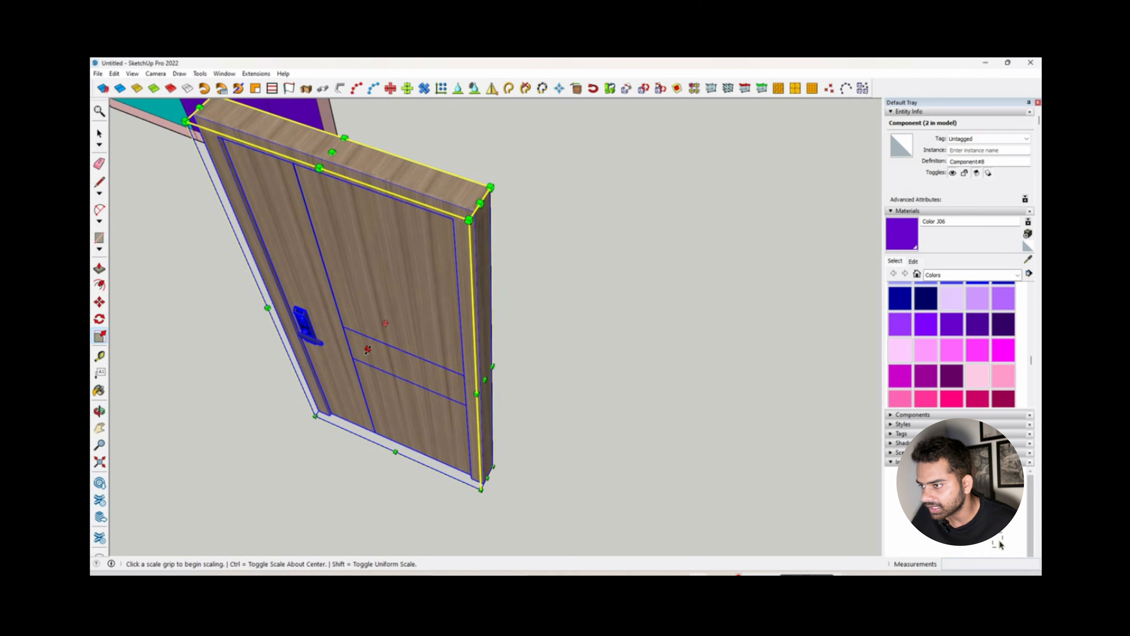
click(374, 348)
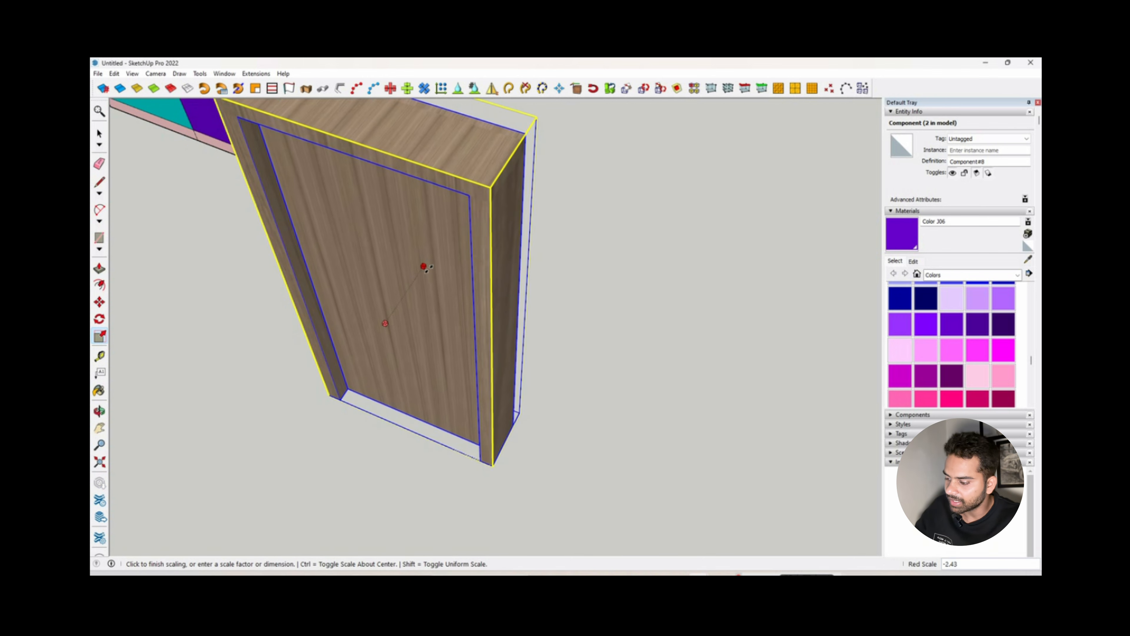
text(-1)
key(Return)
Mirror the freestanding door in the green direction by scaling its side grip by -1, and clear the selection.
scroll(431, 275, down, 2)
middle_drag(431, 275, 371, 285)
key(s)
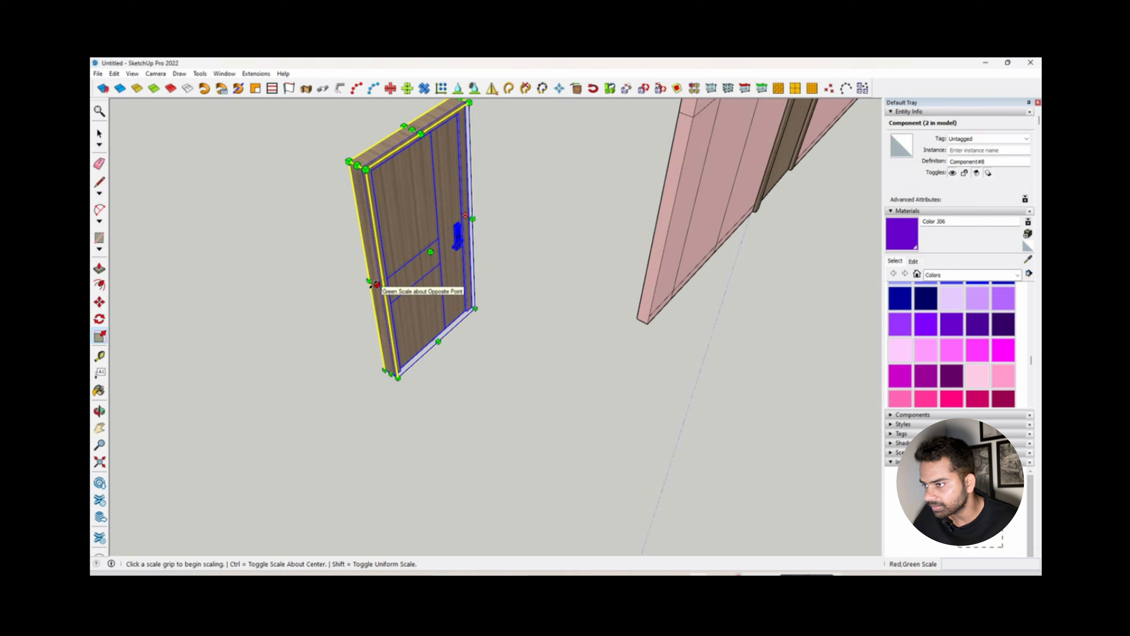
click(376, 284)
text(-1)
key(Return)
middle_drag(441, 234, 384, 254)
key(space)
click(452, 339)
middle_drag(452, 340, 498, 303)
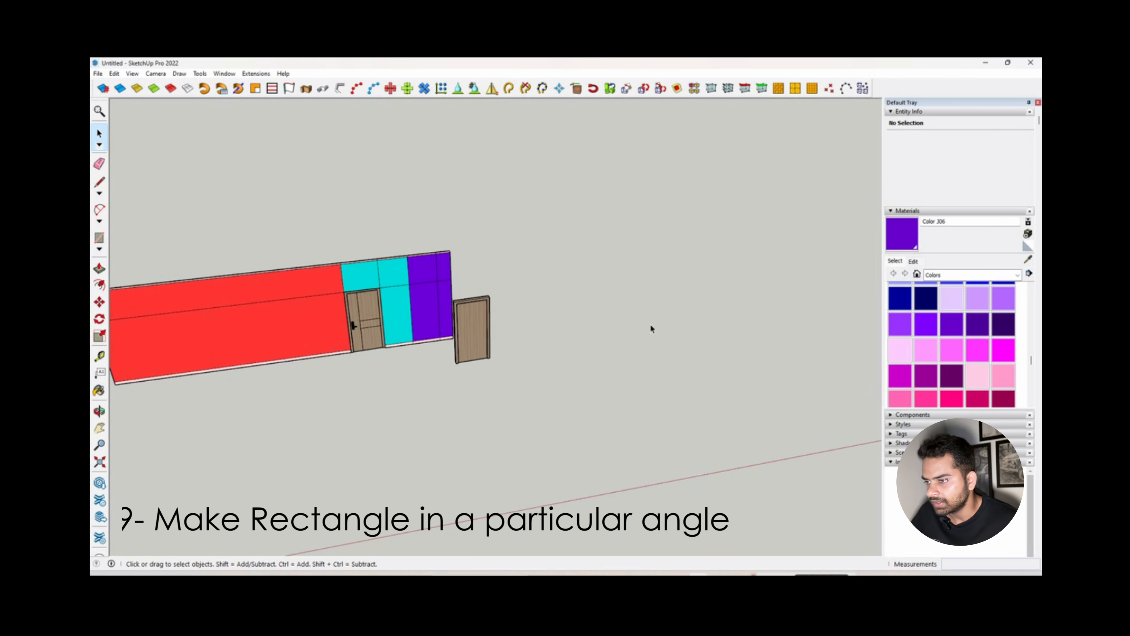
Draw a rotated rectangle beyond the freestanding door with its first edge along the red axis, entering 45 for the width and angle.
middle_drag(612, 320, 525, 369)
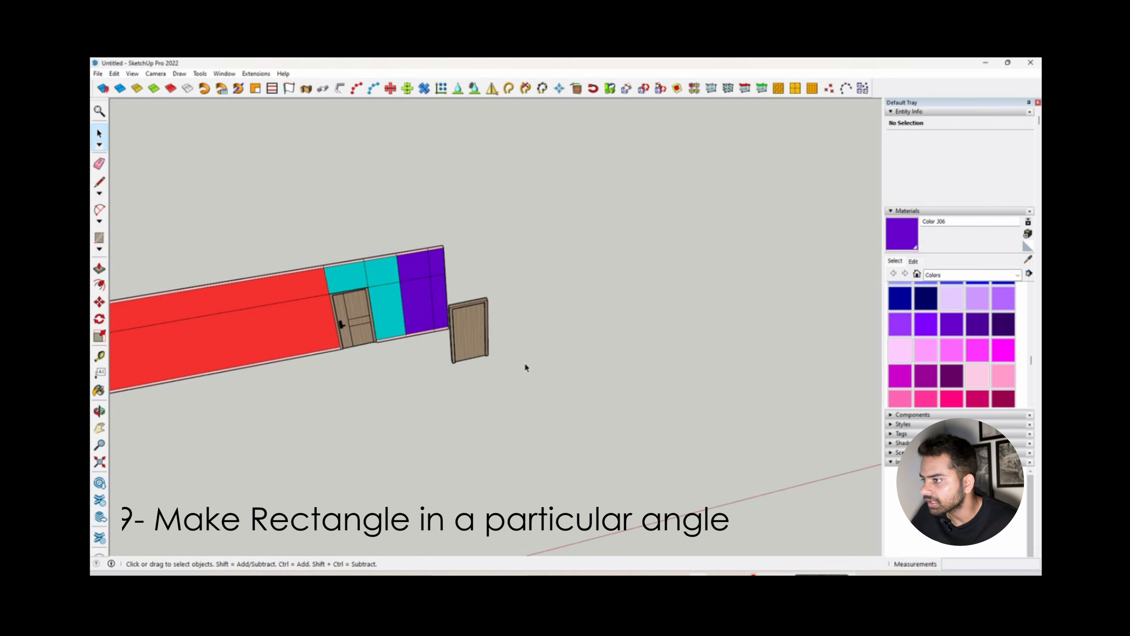
click(99, 250)
click(138, 277)
scroll(191, 375, down, 3)
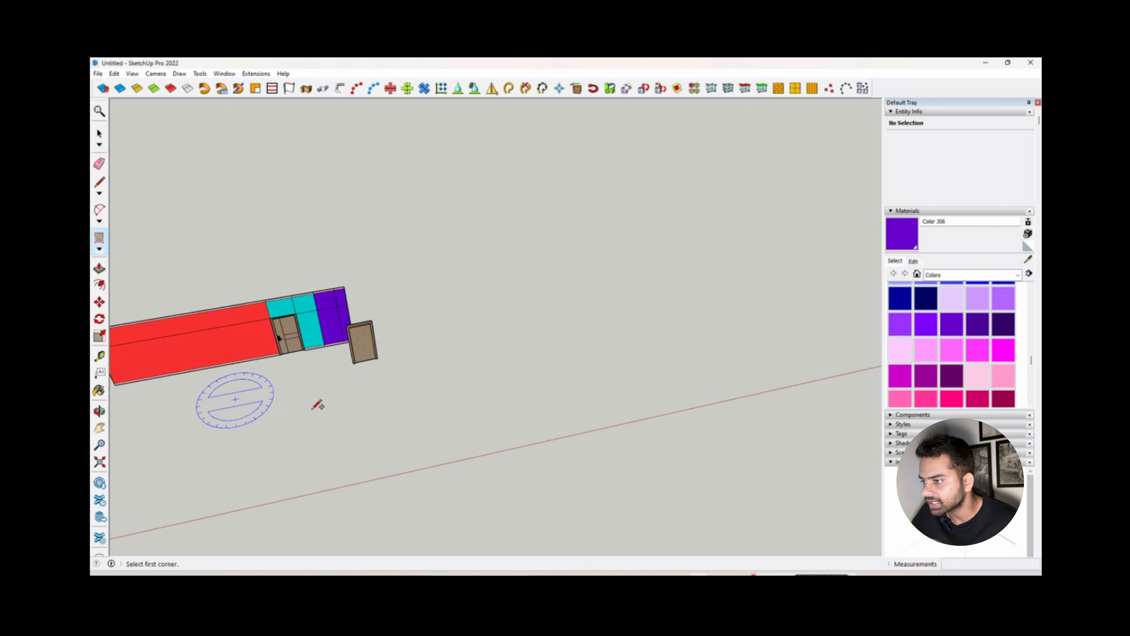
scroll(441, 376, up, 3)
click(423, 351)
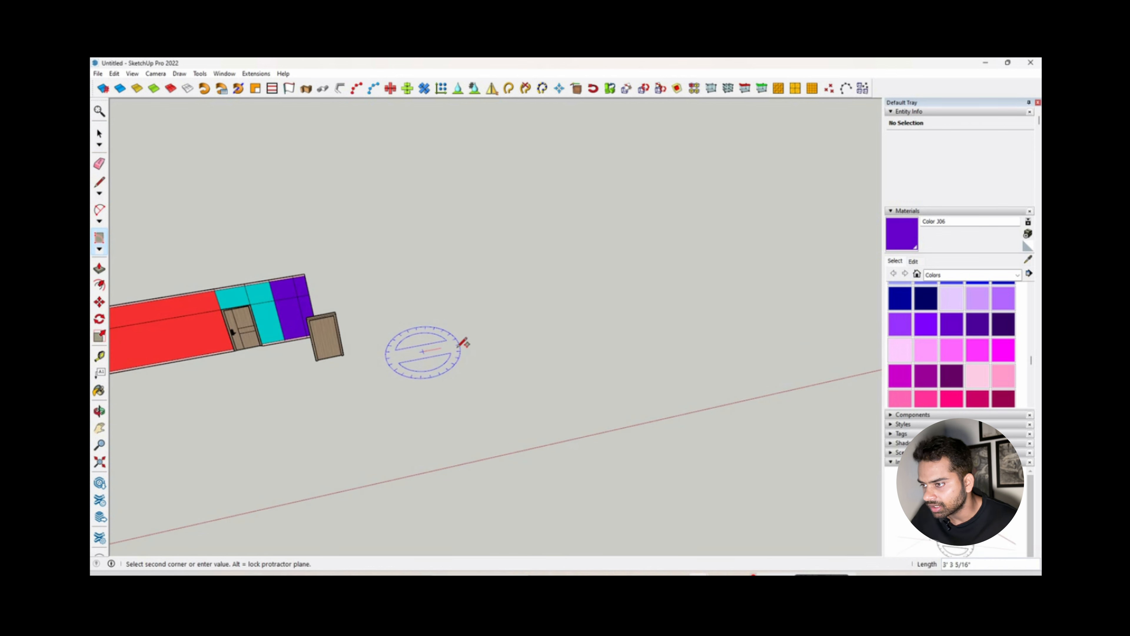
click(485, 342)
middle_drag(454, 280, 477, 244)
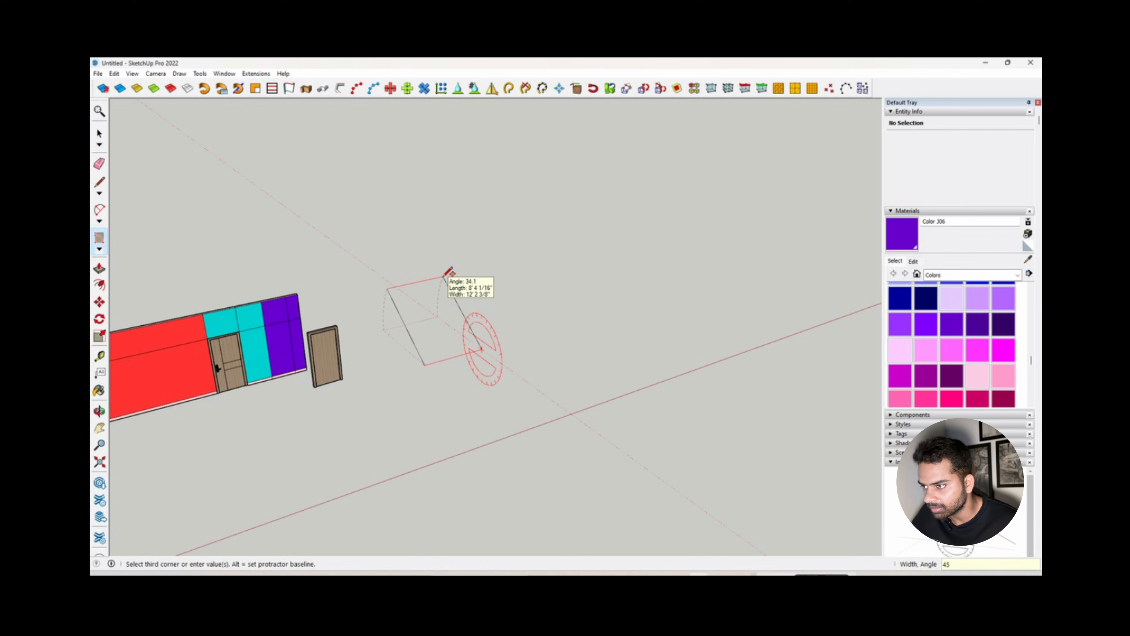
key(Return)
Draw a short line at the base of the angled rectangle.
key(space)
mouse_move(413, 356)
middle_down()
mouse_move(599, 313)
mouse_move(437, 352)
mouse_move(449, 381)
mouse_move(548, 383)
mouse_move(496, 382)
mouse_move(408, 422)
mouse_move(530, 318)
mouse_move(455, 370)
middle_up()
scroll(438, 352, up, 3)
key(l)
click(434, 410)
click(382, 400)
key(space)
scroll(418, 404, up, 2)
click(397, 415)
key(space)
scroll(439, 402, down, 2)
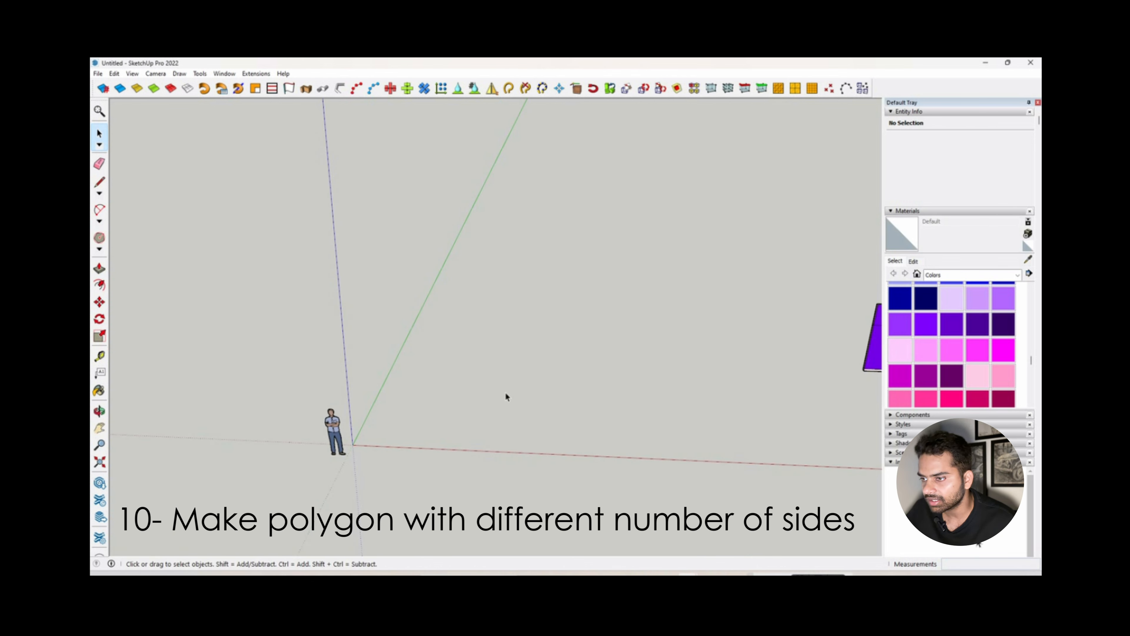
Draw a nine-sided polygon on the ground near the origin, over the red axis, and a six-sided polygon beside it.
middle_drag(525, 399, 506, 295)
click(100, 245)
click(99, 221)
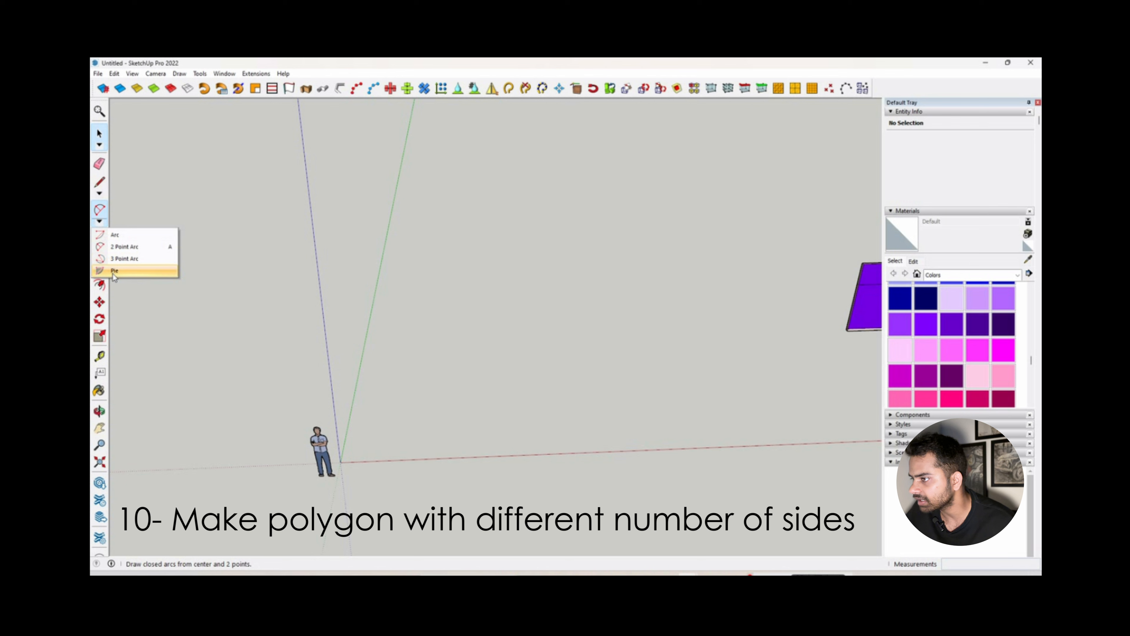
click(138, 203)
click(99, 249)
click(129, 299)
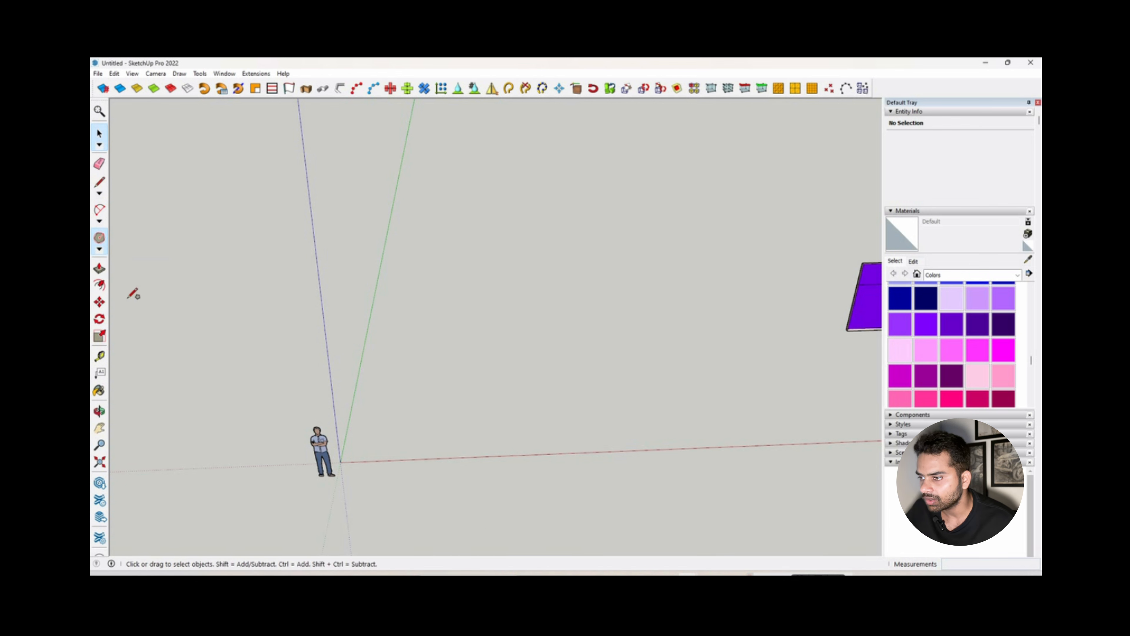
scroll(251, 379, down, 2)
scroll(384, 412, up, 3)
scroll(383, 410, up, 2)
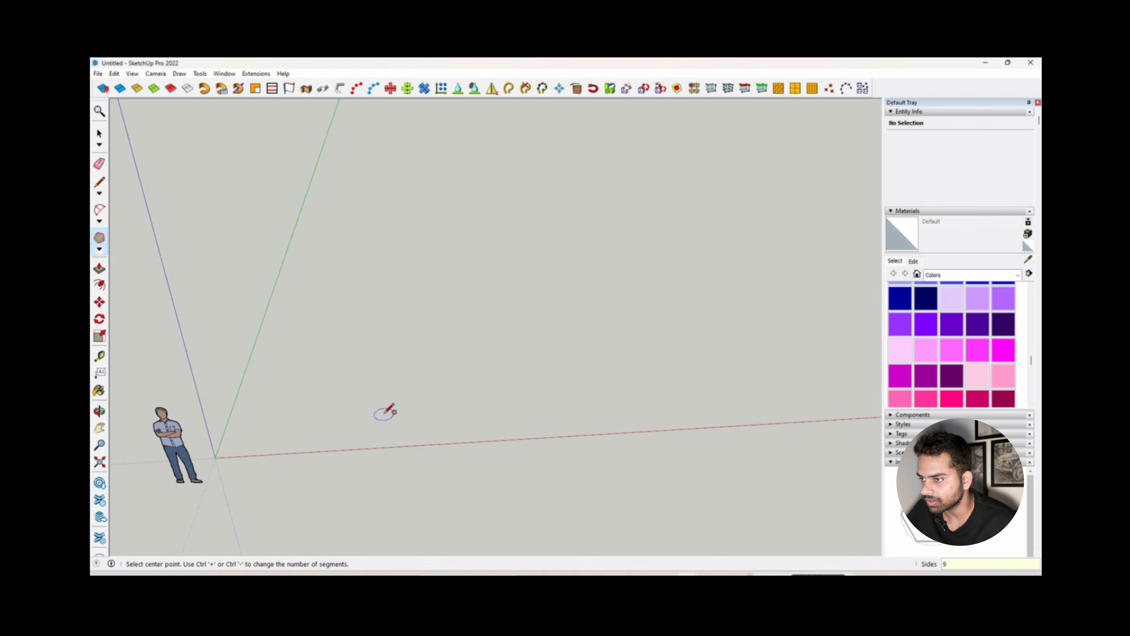
click(413, 447)
scroll(413, 447, up, 1)
mouse_move(413, 448)
middle_down()
mouse_move(401, 455)
mouse_move(421, 463)
middle_up()
key(space)
scroll(423, 397, down, 2)
scroll(423, 397, up, 2)
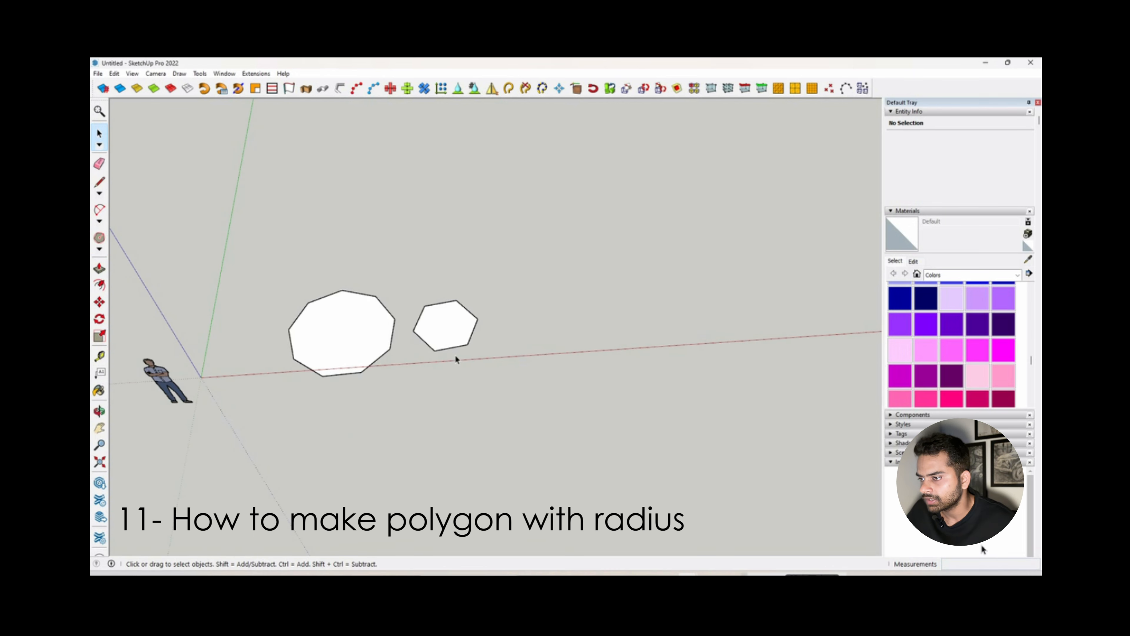
Draw a six-sided polygon with an inscribed radius of 10" on the ground beyond the existing hexagon.
middle_drag(454, 354, 387, 338)
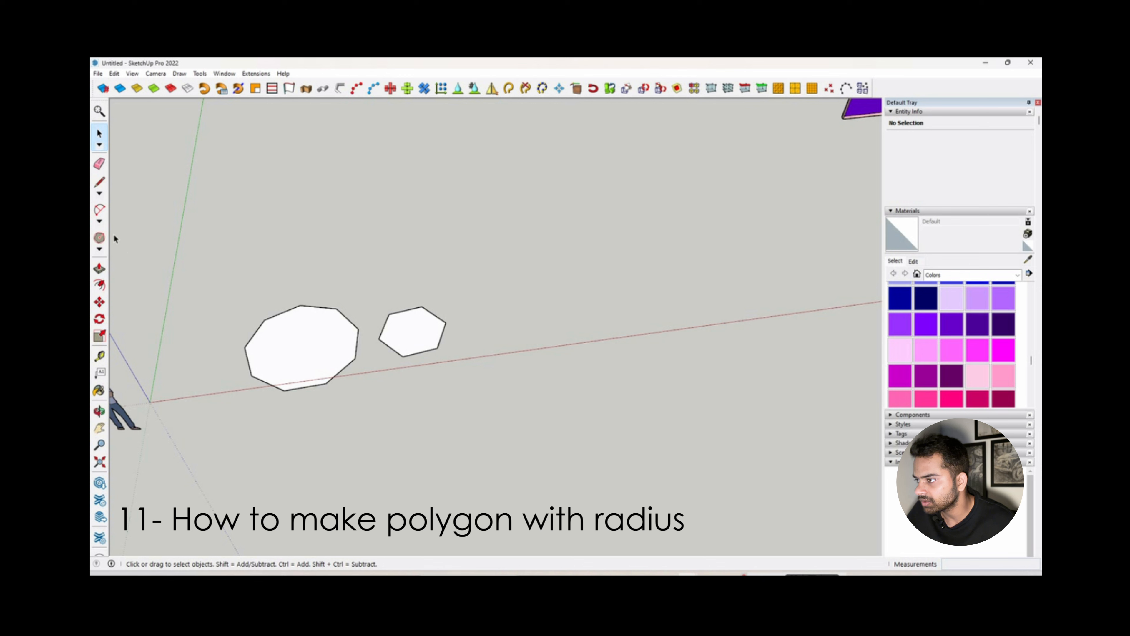
click(99, 239)
scroll(159, 324, down, 2)
scroll(396, 308, up, 5)
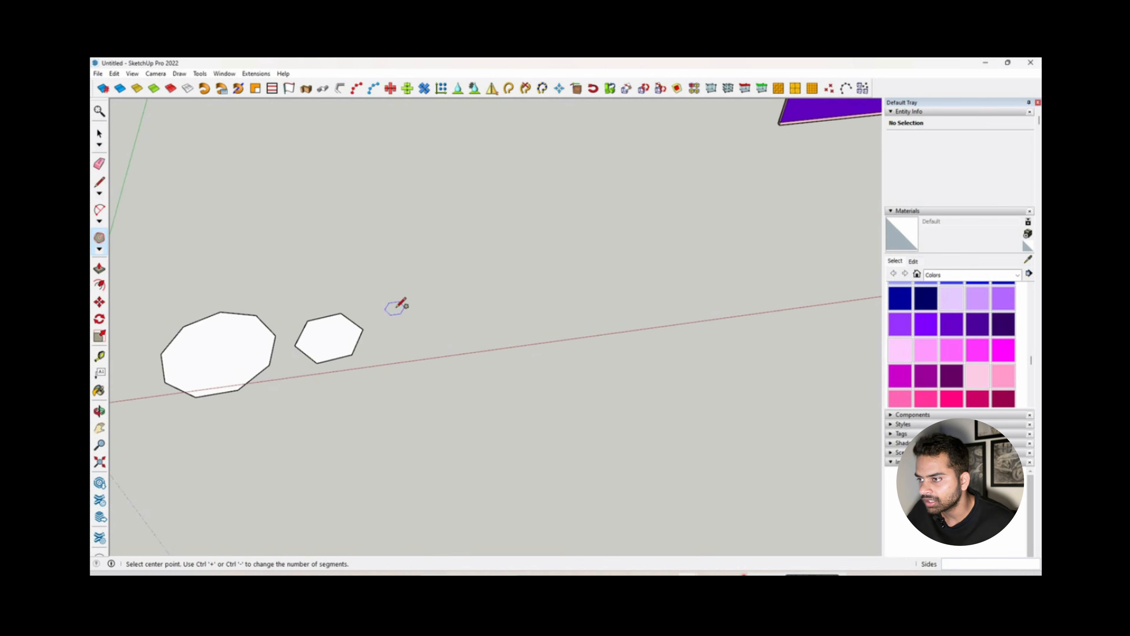
scroll(412, 329, up, 2)
click(413, 317)
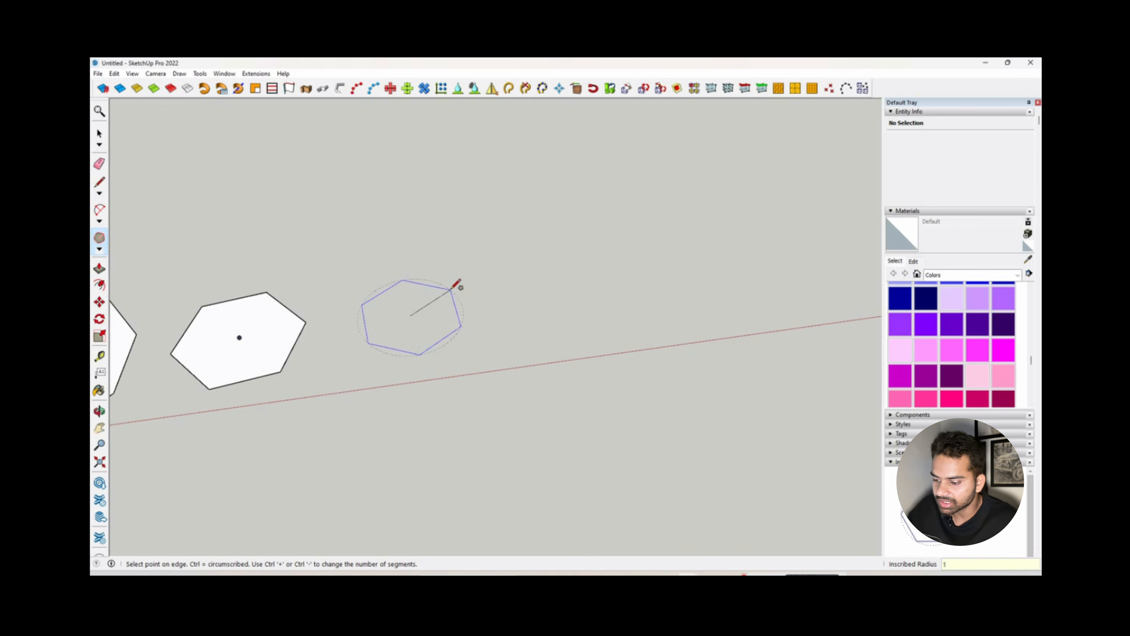
key(Return)
key(space)
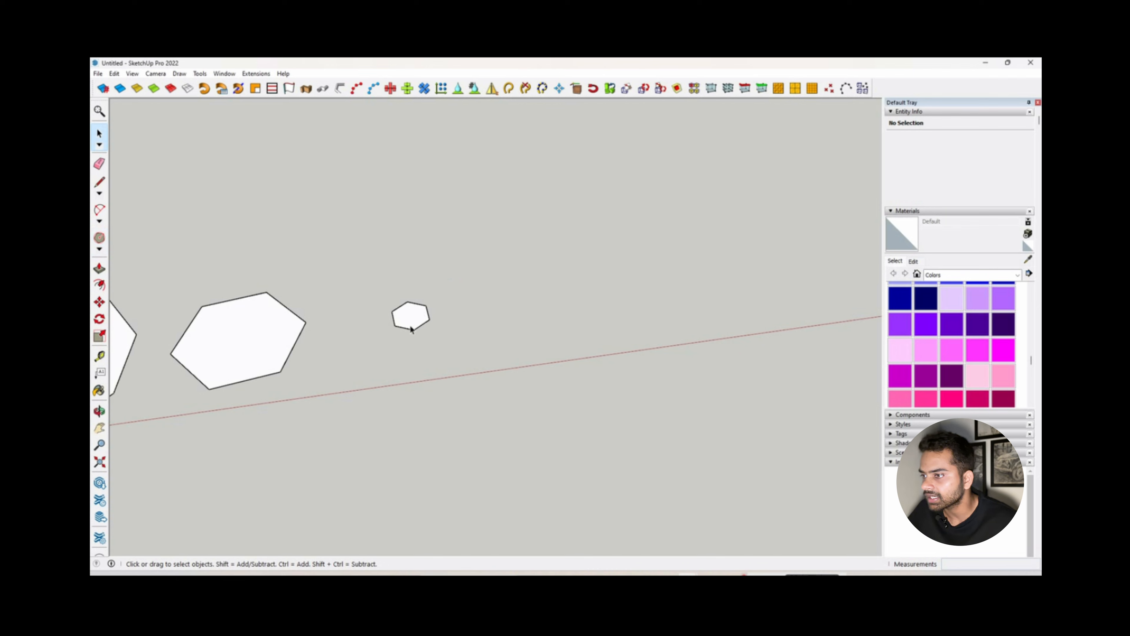
Draw a line across the small hexagon between two opposite corners, passing through its centre.
scroll(411, 327, up, 5)
click(425, 333)
mouse_move(426, 333)
middle_down()
mouse_move(422, 353)
mouse_move(409, 323)
middle_up()
scroll(409, 324, up, 2)
key(l)
click(404, 230)
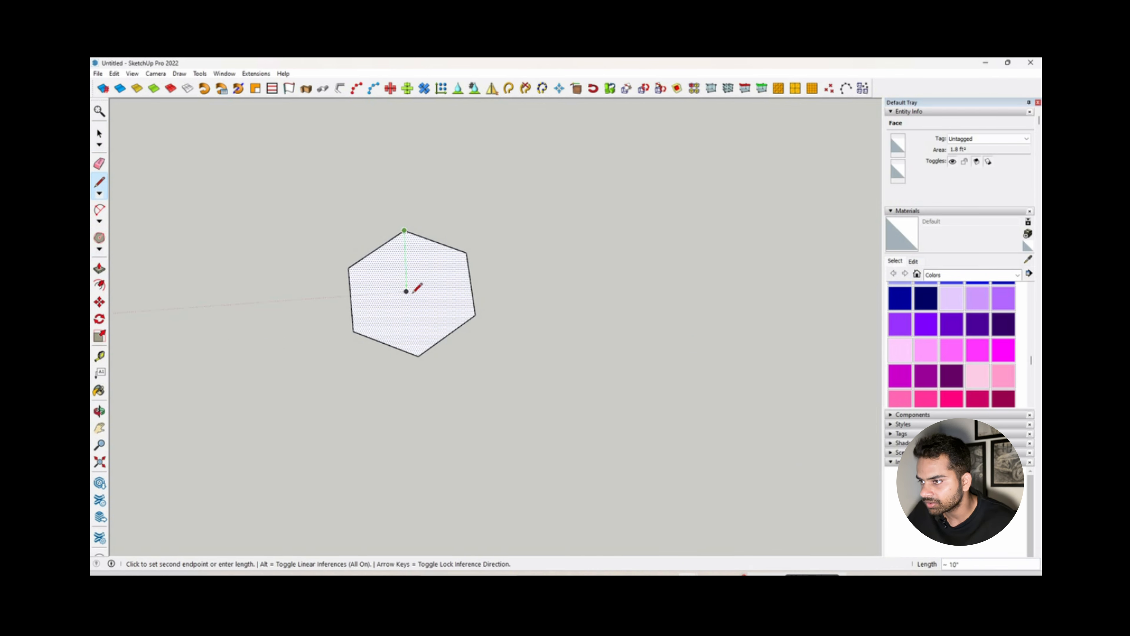
click(419, 355)
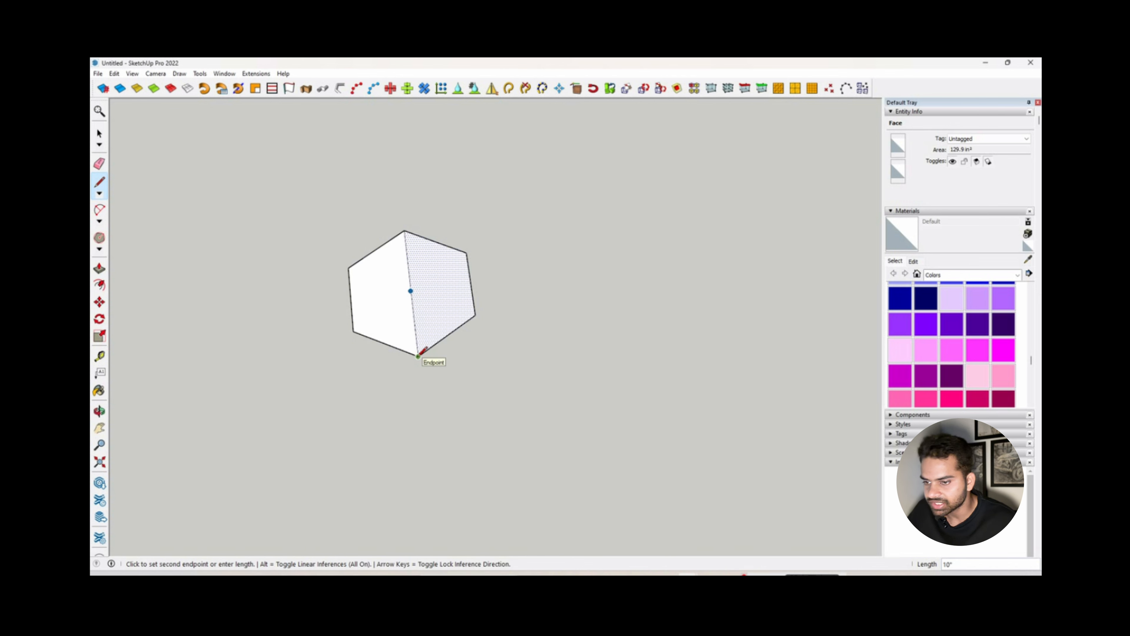
key(space)
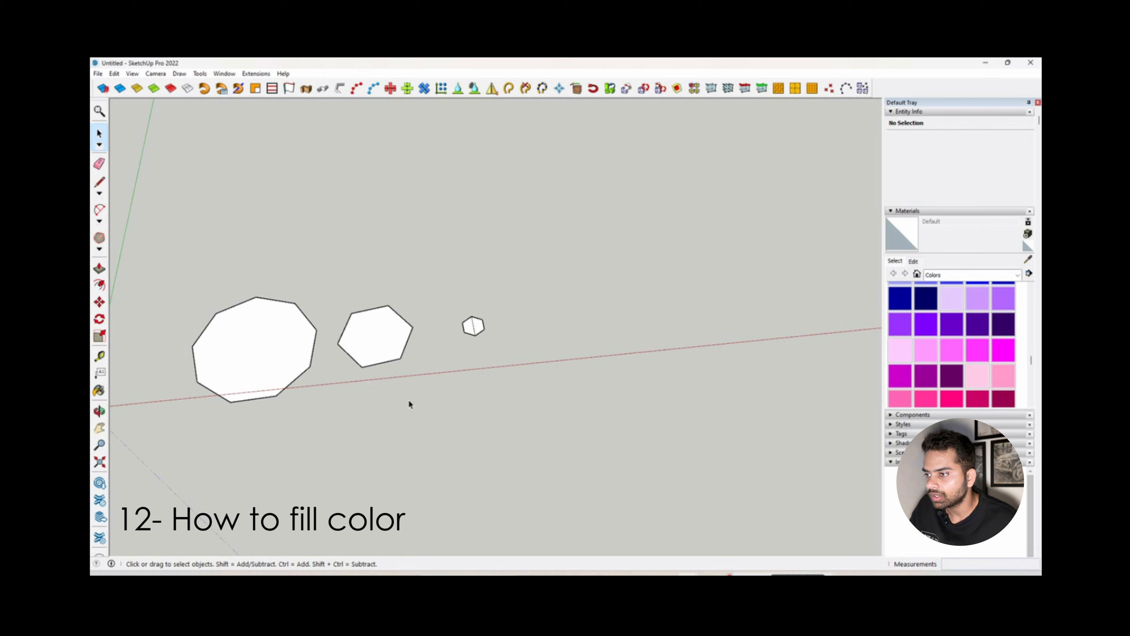
Select everything inside the wall group and paint it all with Color J06.
scroll(423, 351, down, 5)
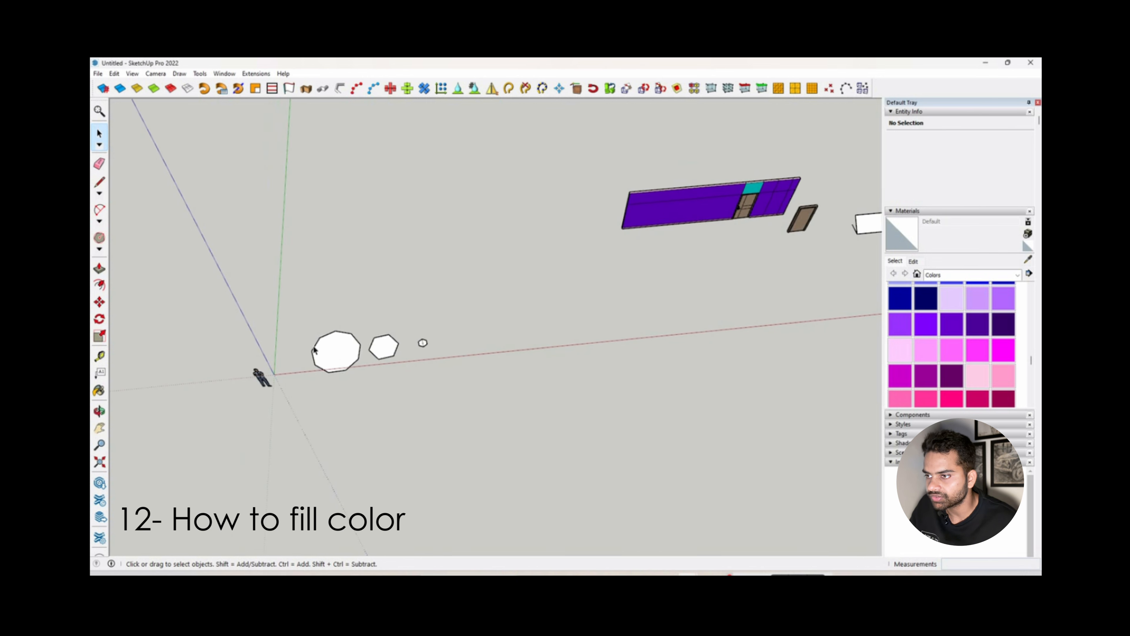
middle_drag(313, 351, 348, 263)
scroll(665, 230, up, 3)
scroll(371, 295, down, 3)
scroll(540, 248, up, 4)
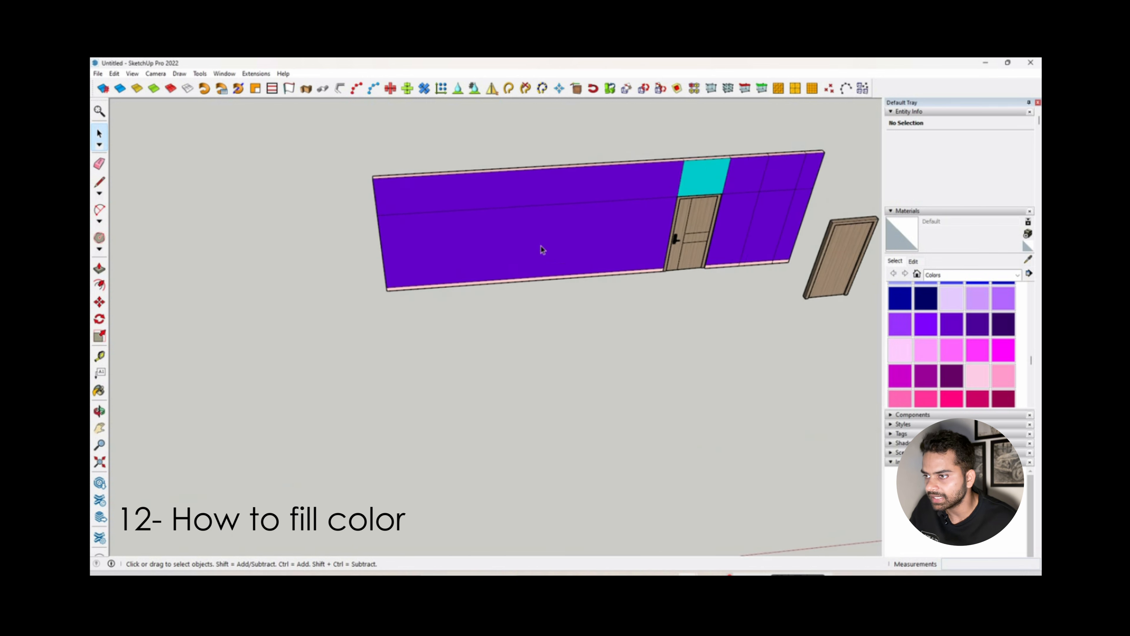
scroll(439, 303, down, 3)
scroll(536, 241, up, 3)
scroll(535, 241, down, 3)
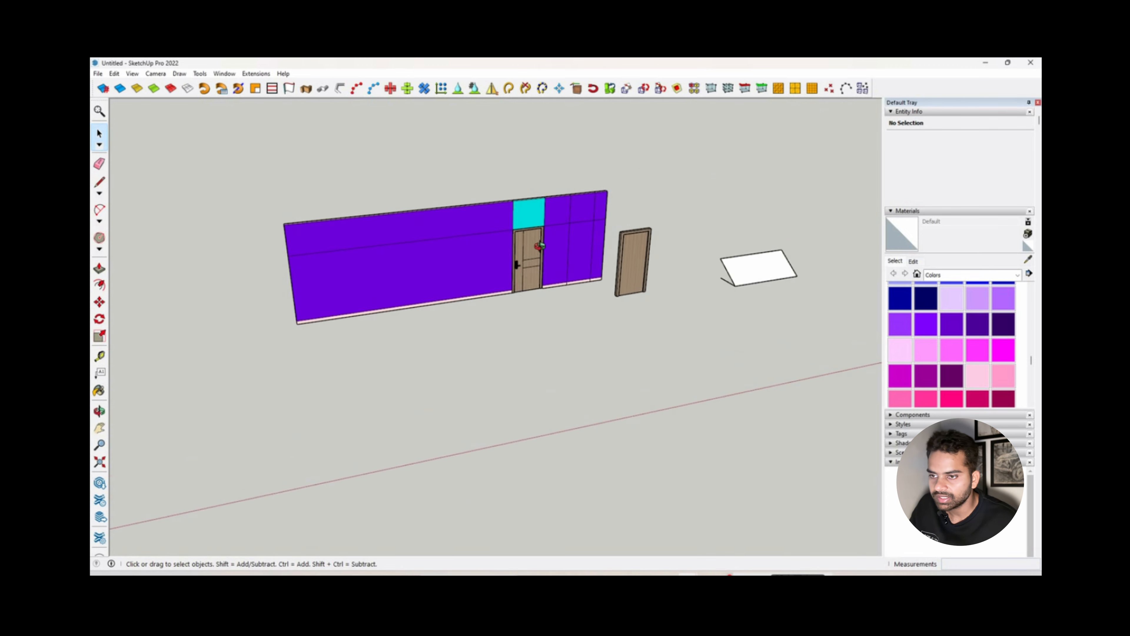
scroll(441, 245, up, 4)
key(ctrl+a)
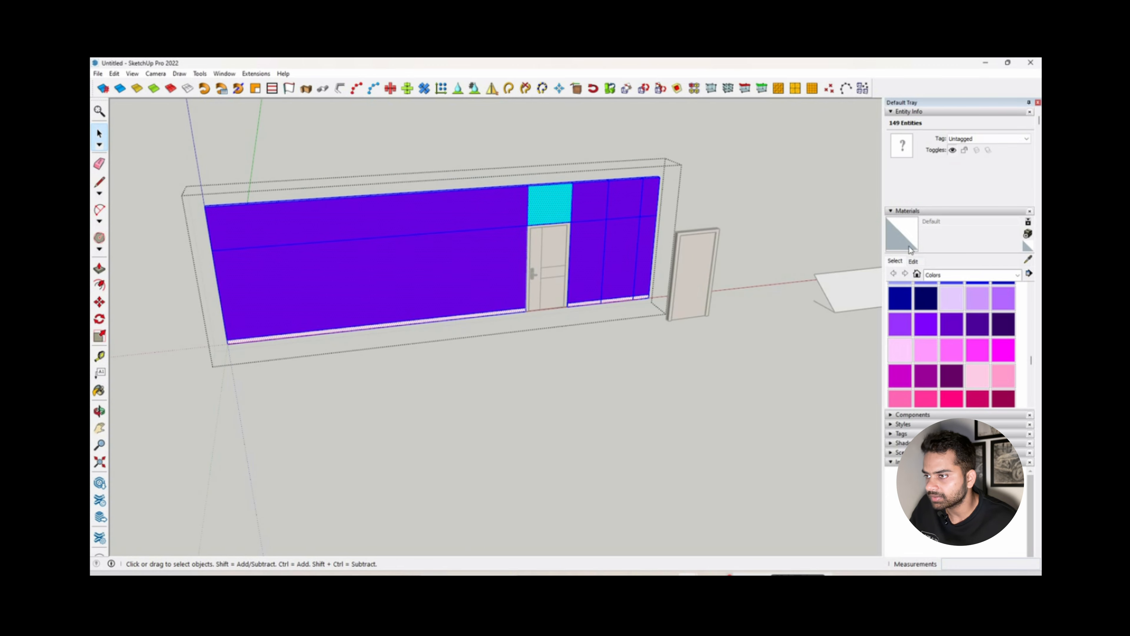
click(957, 322)
click(444, 260)
scroll(366, 250, down, 1)
mouse_move(366, 250)
middle_down()
mouse_move(508, 293)
mouse_move(347, 258)
middle_up()
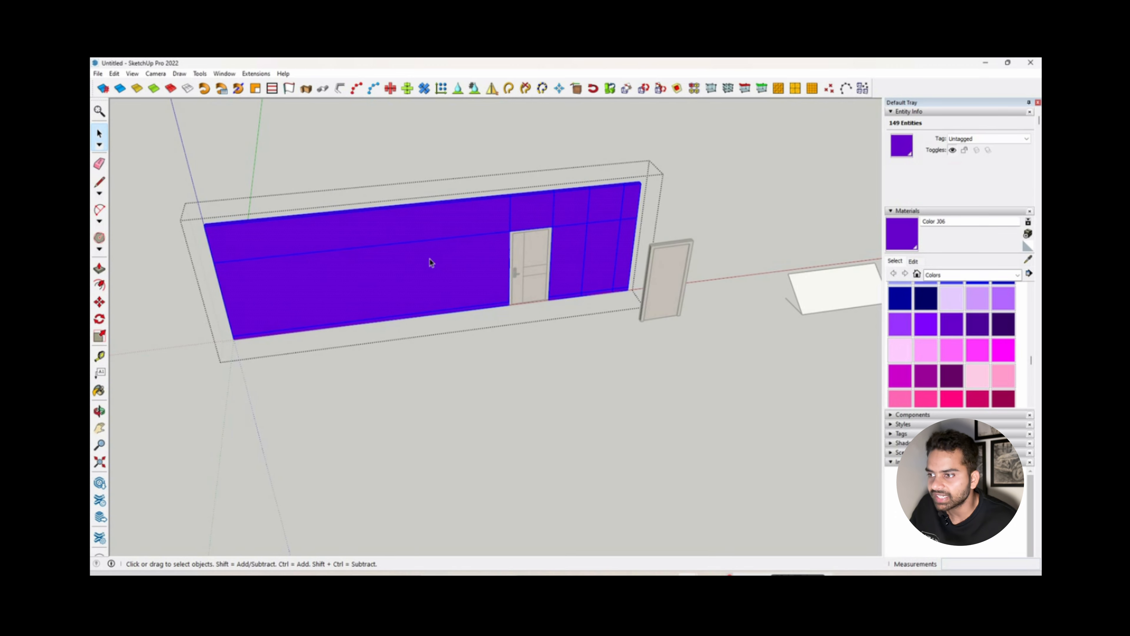
Clear the full selection and paint only the large lower wall panel beside the door with Color K03.
click(471, 268)
middle_drag(608, 250, 498, 242)
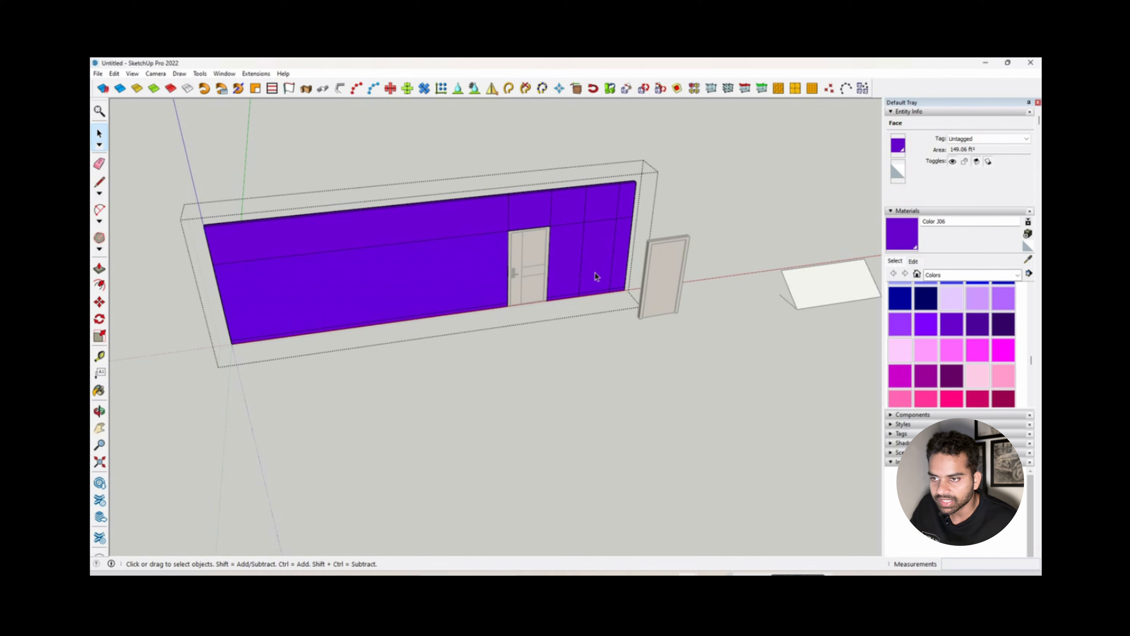
middle_drag(597, 276, 632, 285)
click(952, 350)
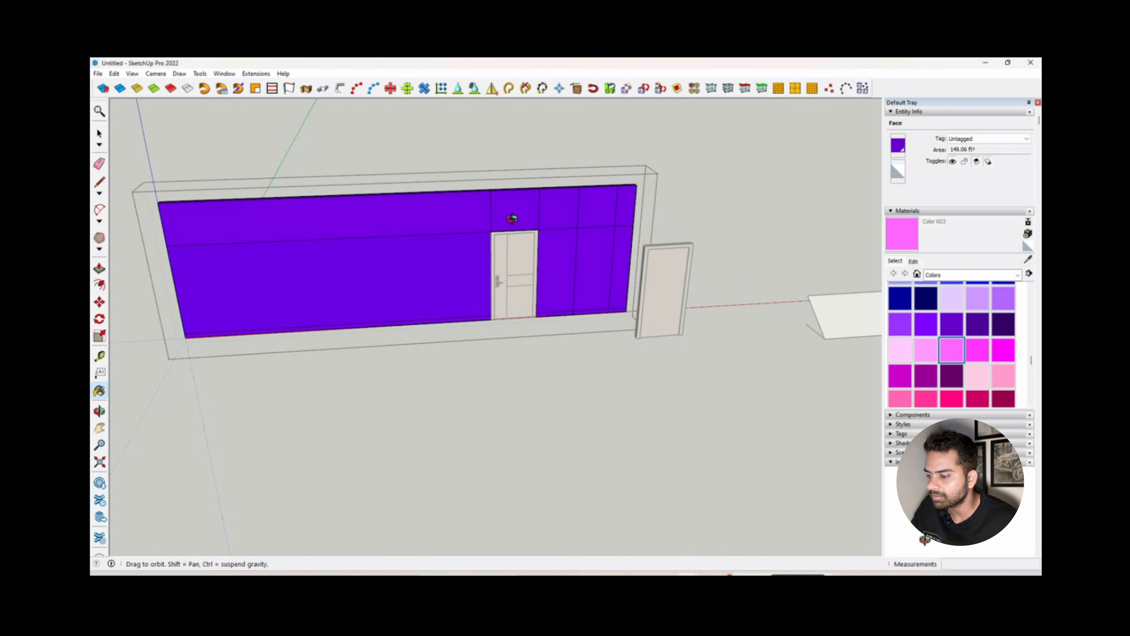
middle_drag(512, 218, 494, 227)
key(b)
click(316, 260)
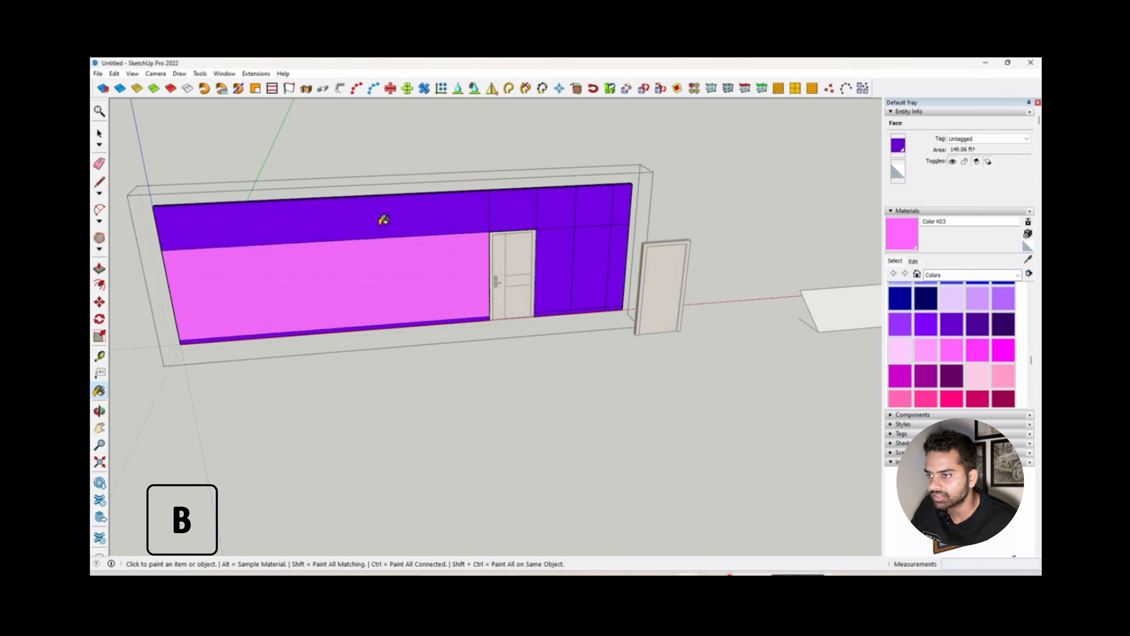
Paint the long upper panel, the panel above the door and the wider panels past the door with Color K03, and leave the group.
click(381, 219)
click(512, 209)
click(558, 209)
click(579, 233)
click(594, 207)
click(556, 268)
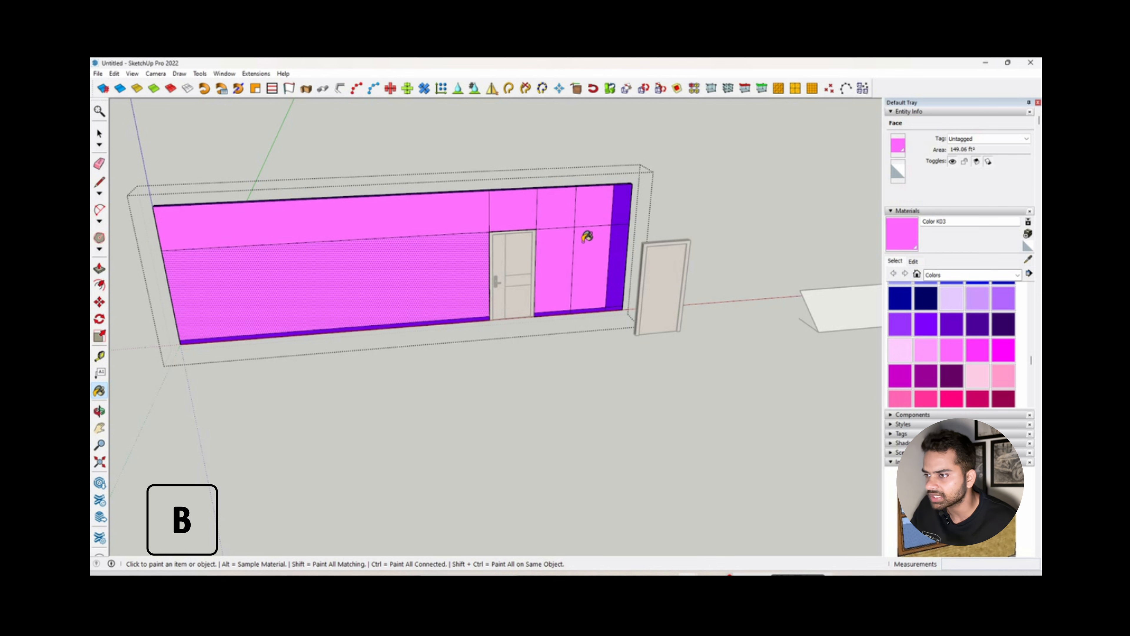
middle_drag(587, 235, 481, 225)
key(space)
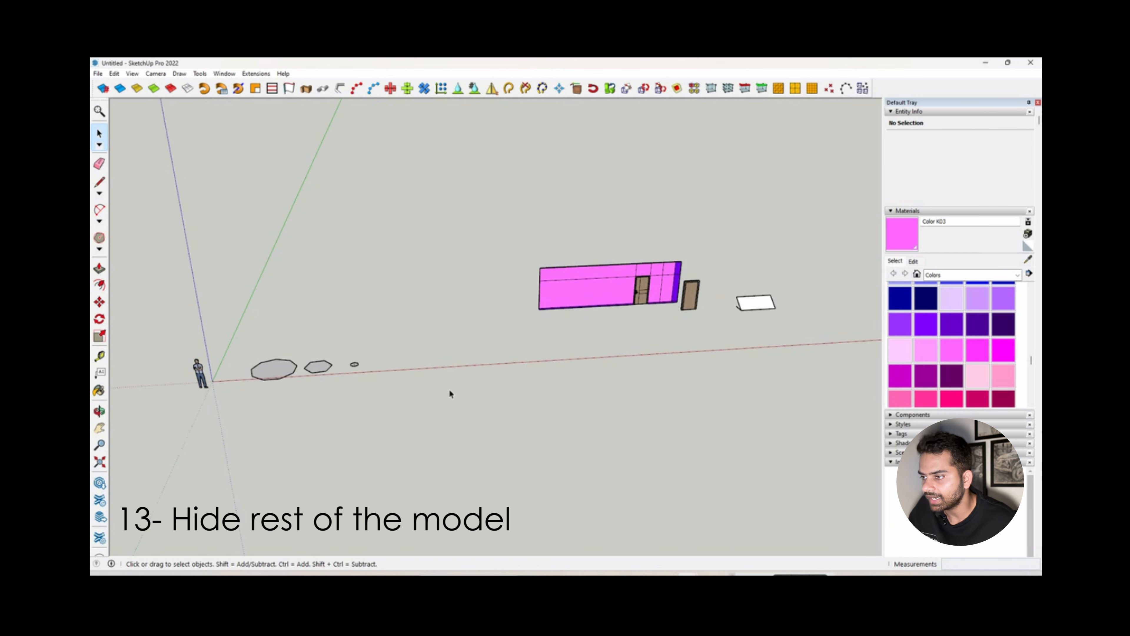
Open the shortcut preferences, filter the functions for "hide" and choose View/Component Edit/Hide Rest Of Model.
scroll(489, 379, down, 3)
scroll(534, 352, up, 1)
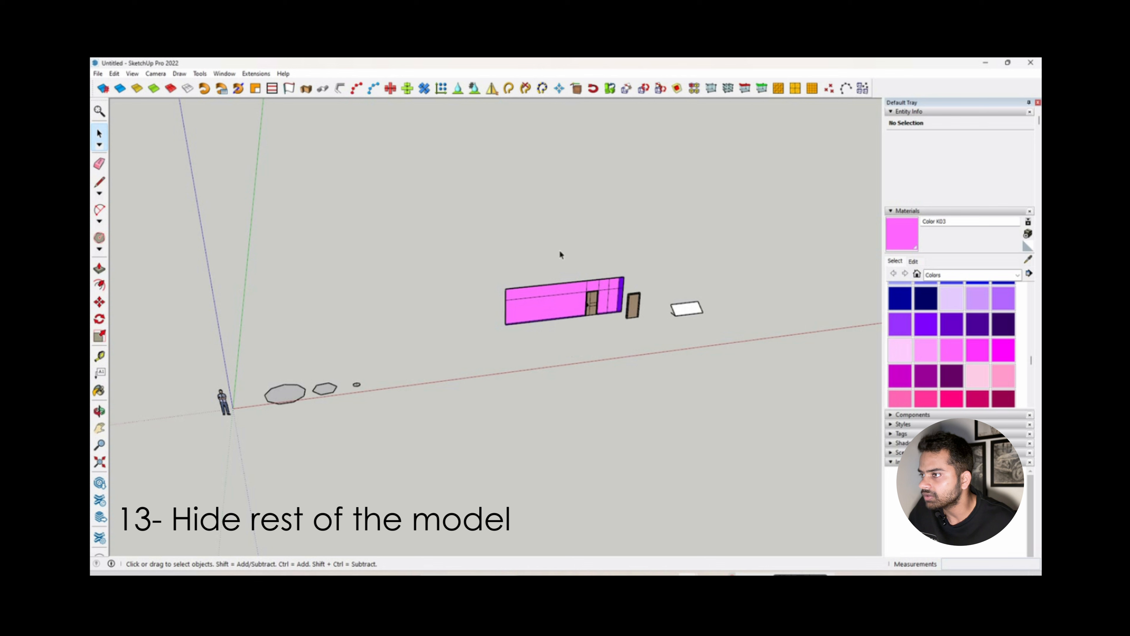
click(224, 74)
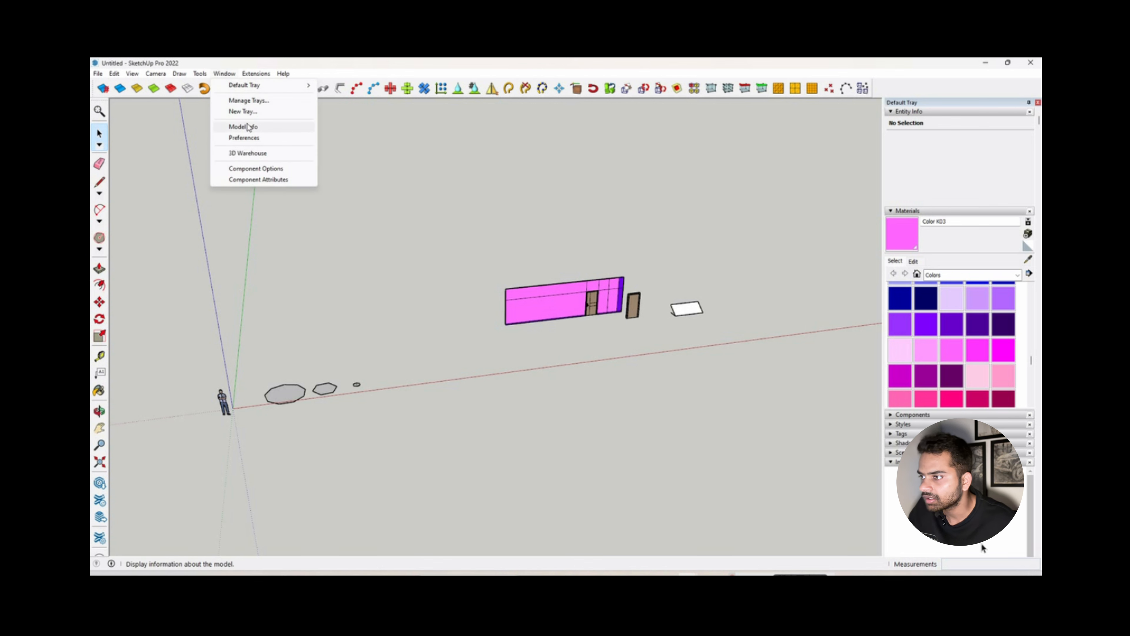
click(244, 138)
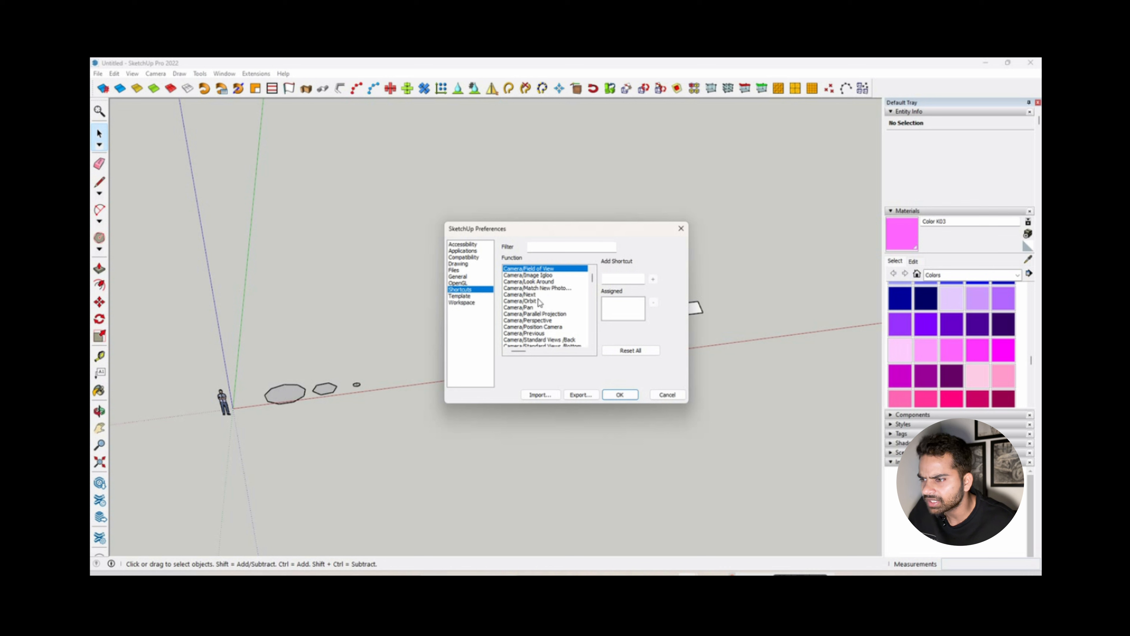
scroll(540, 302, down, 2)
scroll(562, 320, down, 2)
scroll(562, 321, down, 2)
scroll(552, 320, down, 4)
scroll(550, 319, up, 5)
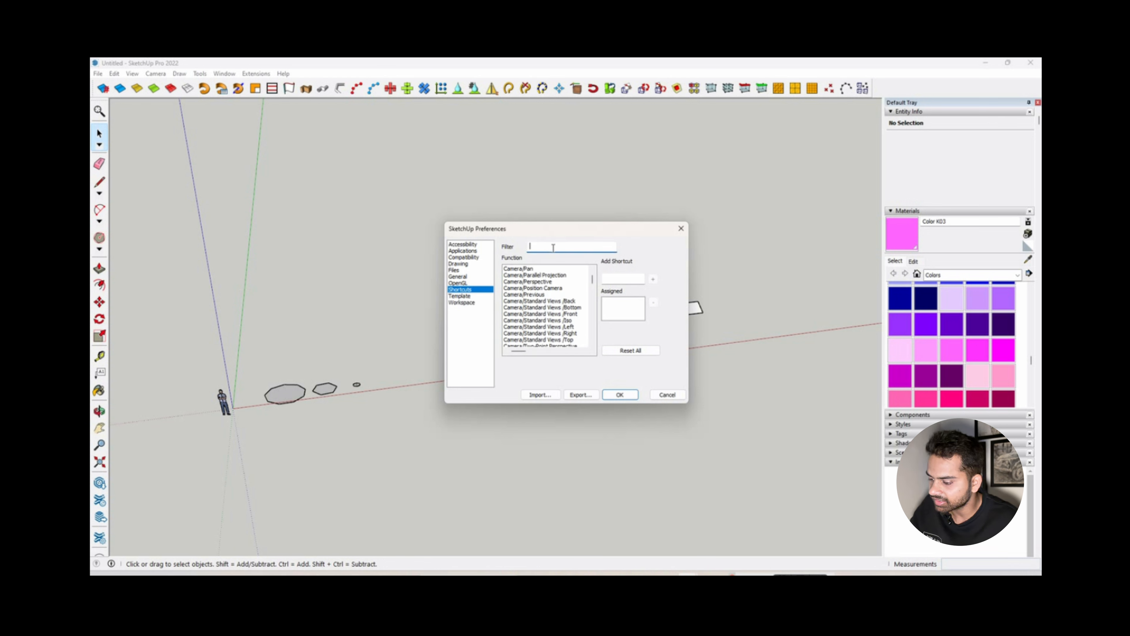
text(hide)
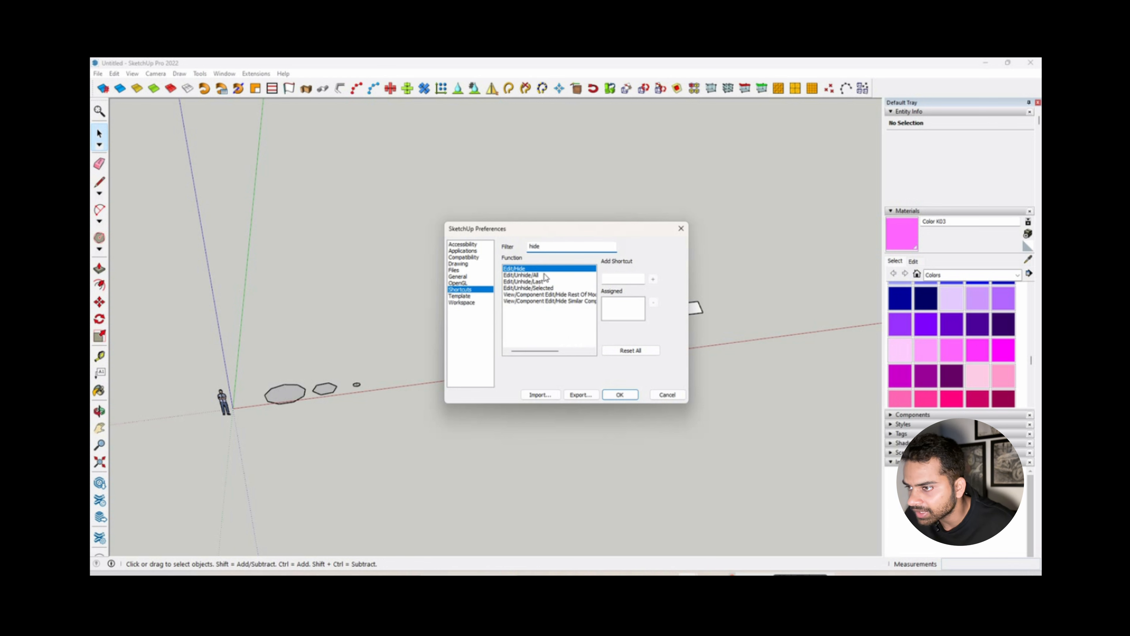
click(550, 294)
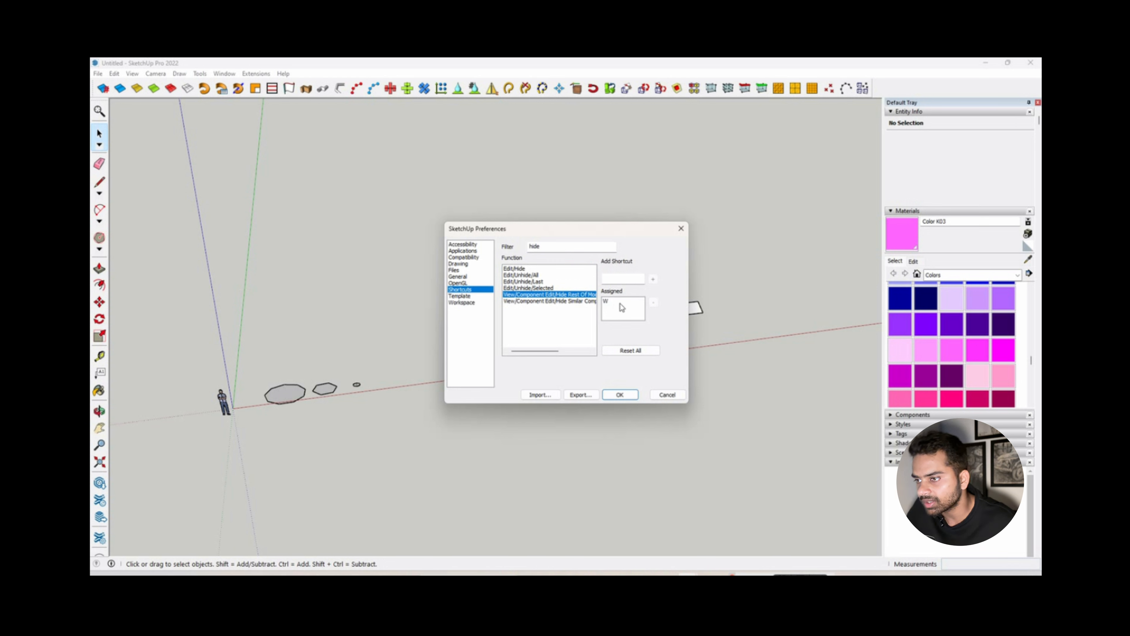
Assign W as the shortcut for Hide Rest Of Model, accept the reassignment and apply the preferences.
click(623, 279)
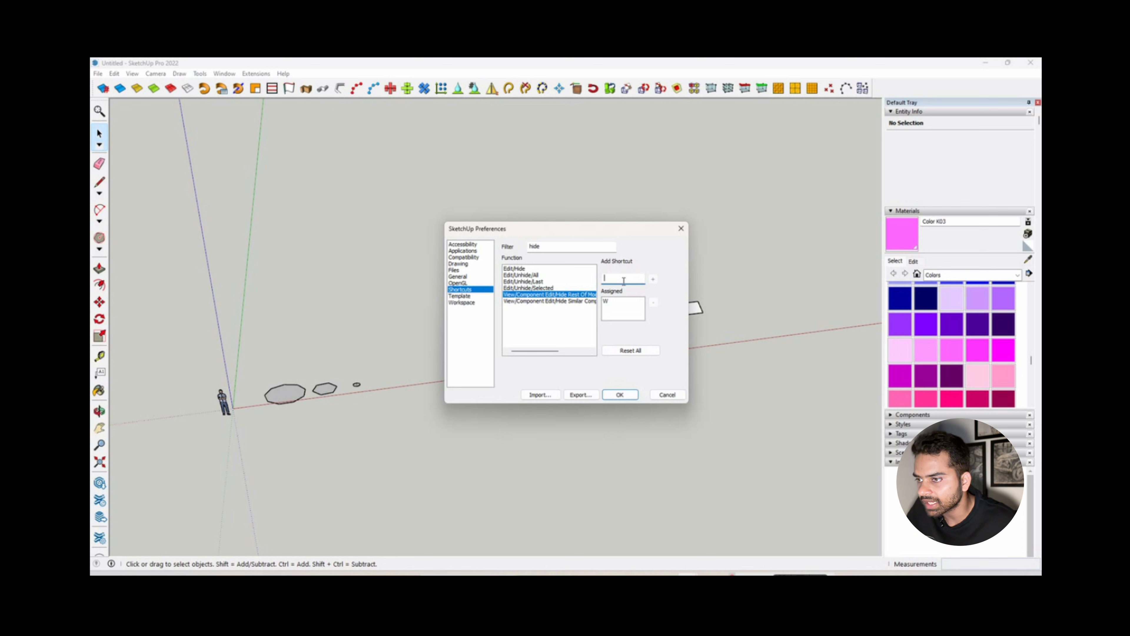
click(653, 279)
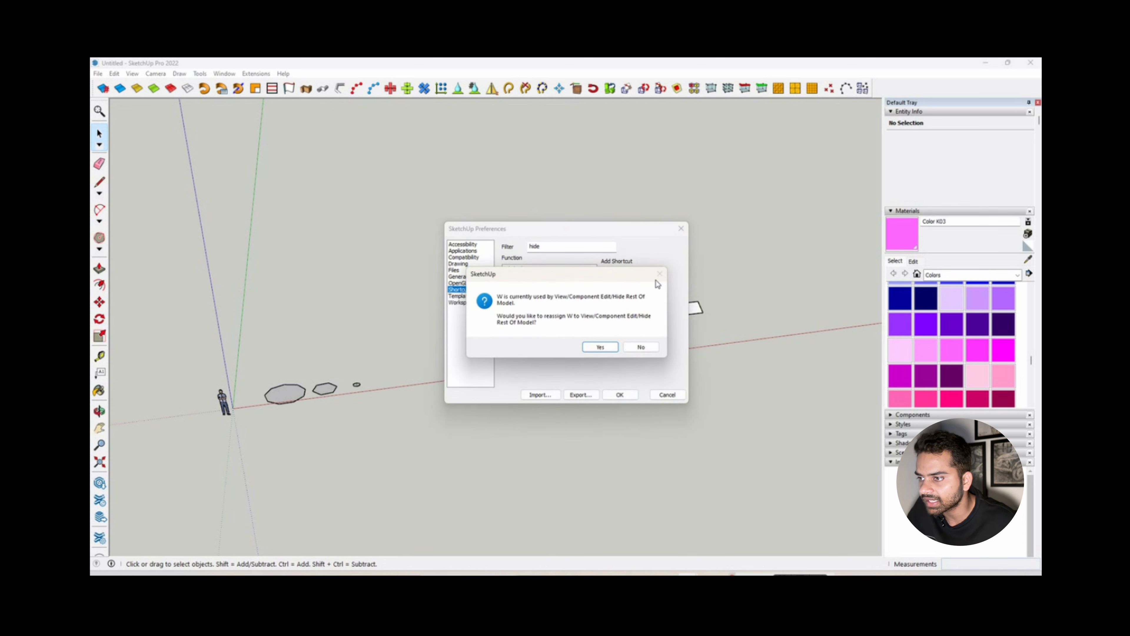
click(601, 347)
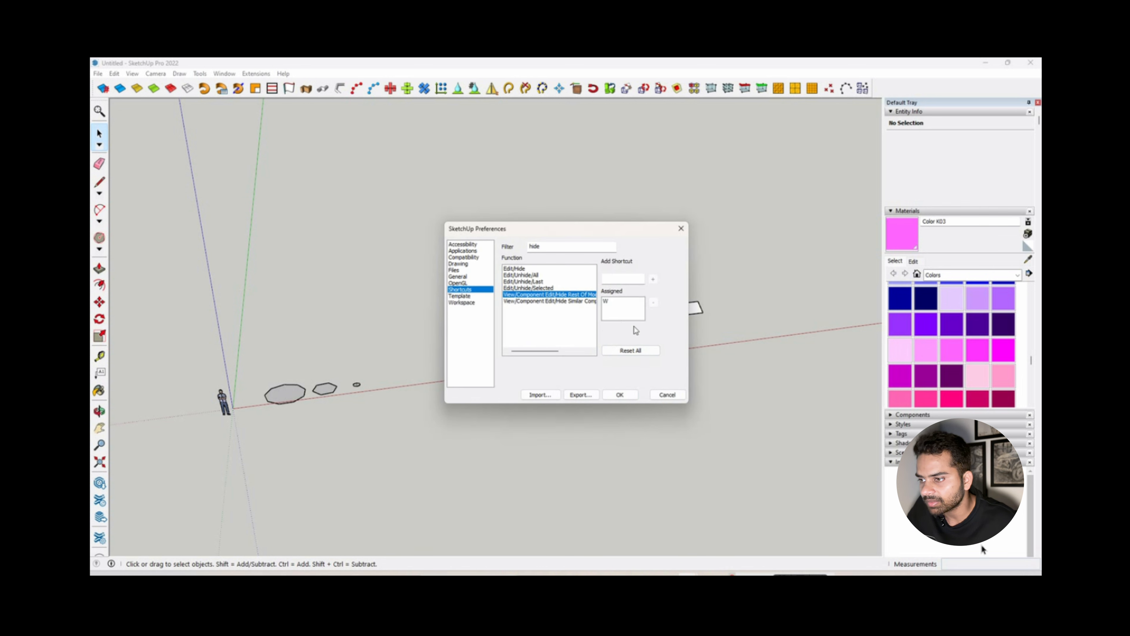
click(620, 394)
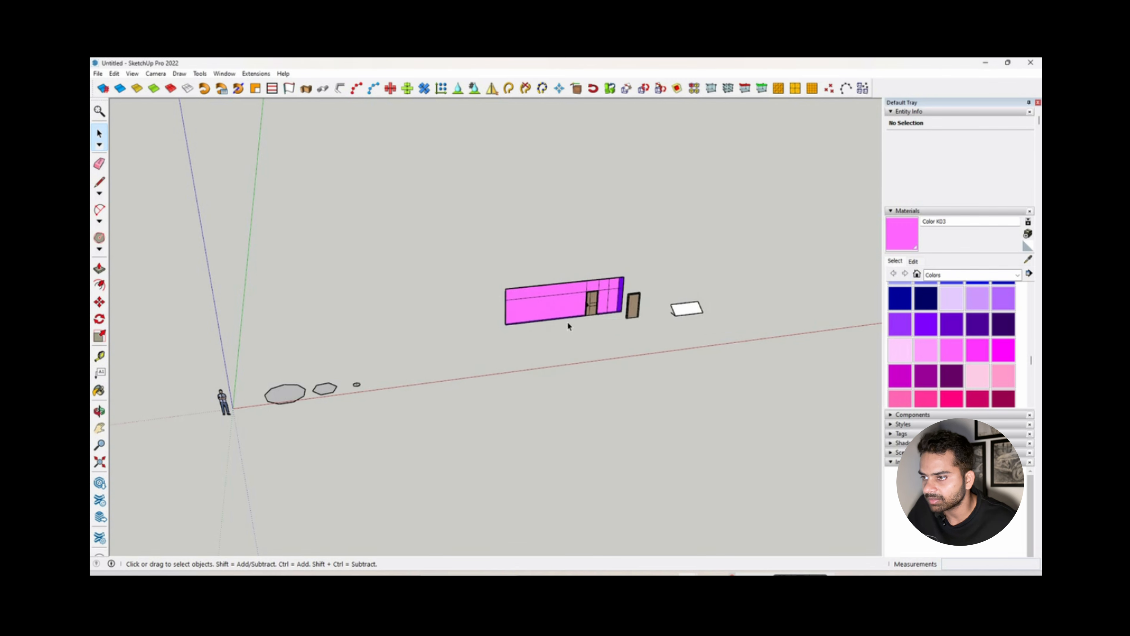
Open the wall group for editing, examine how the rest of the model is displayed around it, and close the group.
scroll(575, 323, up, 5)
scroll(460, 338, up, 3)
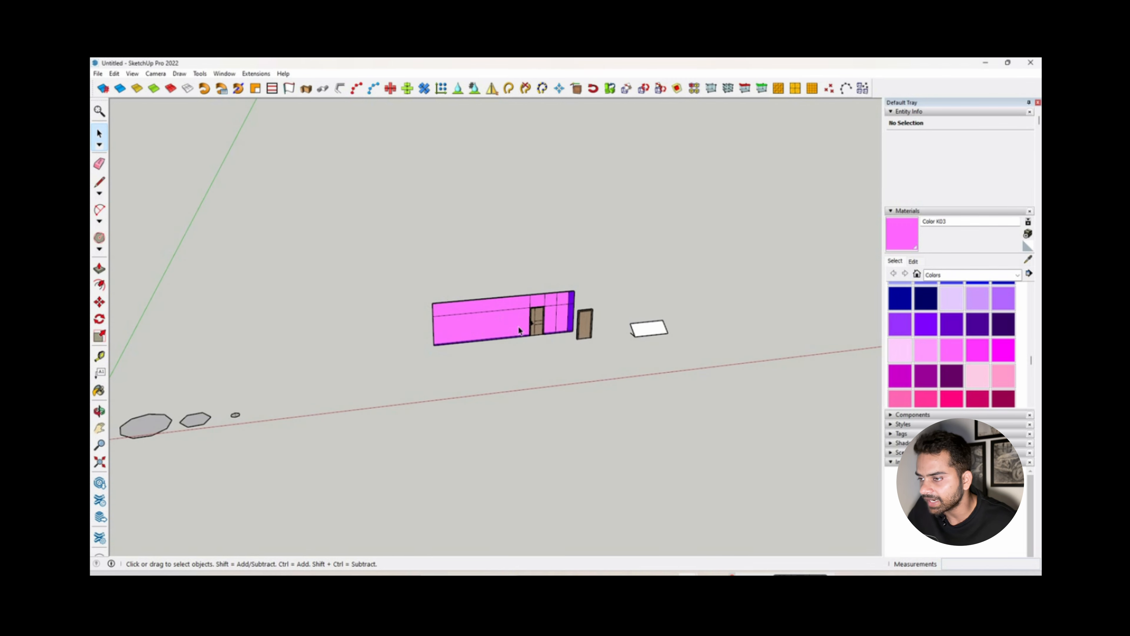
double_click(491, 318)
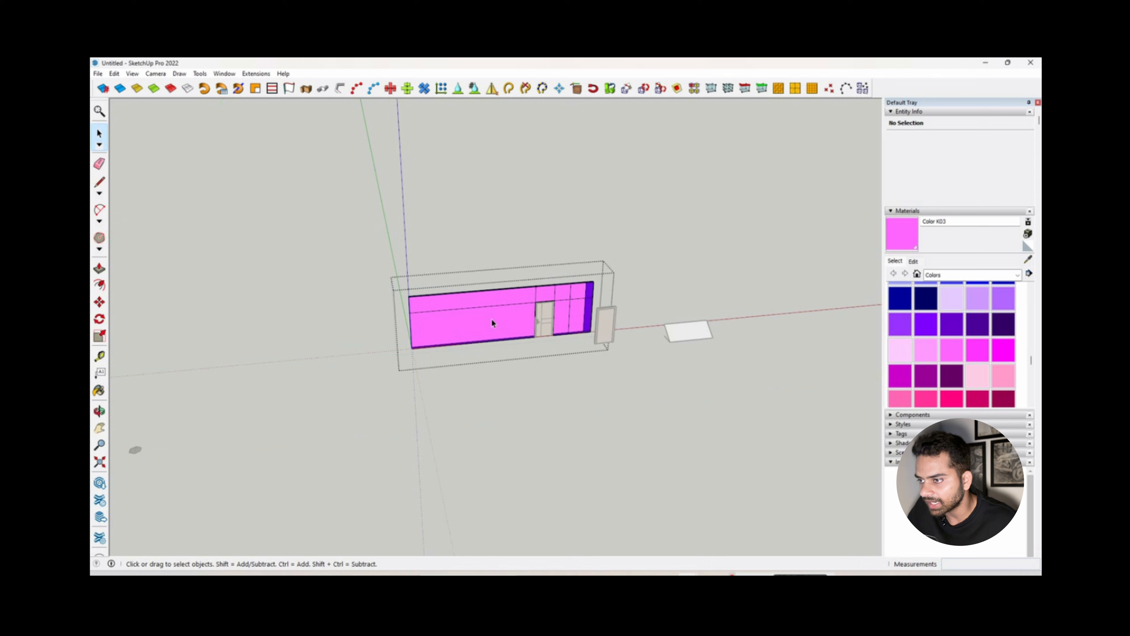
scroll(459, 355, down, 2)
scroll(503, 320, up, 3)
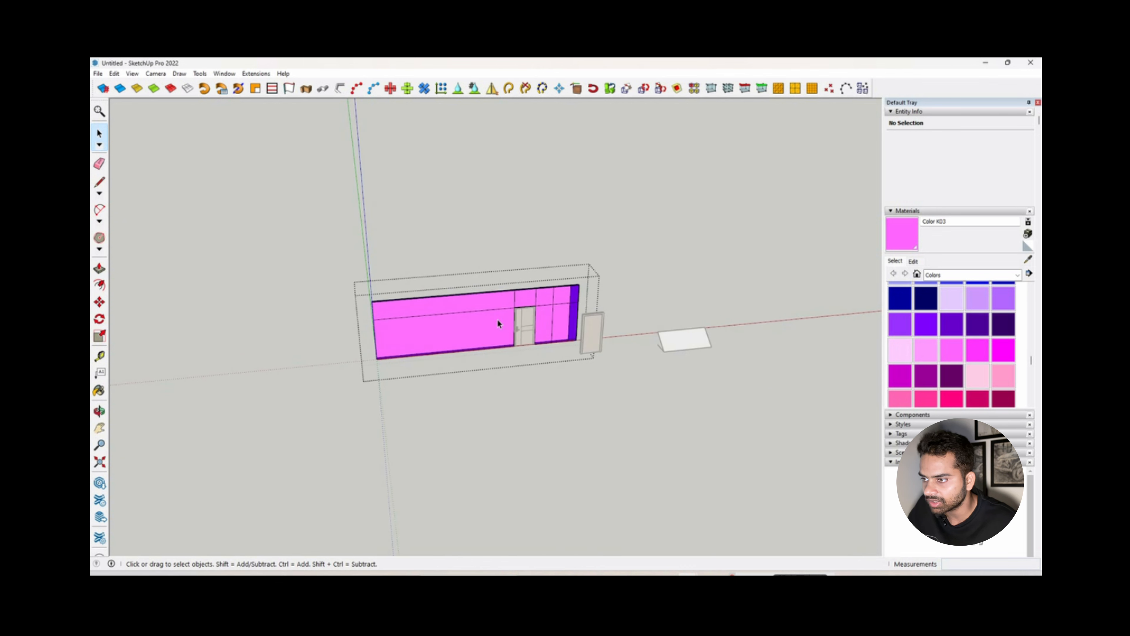
middle_drag(500, 320, 470, 278)
scroll(523, 362, down, 2)
middle_drag(522, 361, 465, 339)
scroll(464, 339, up, 2)
scroll(411, 352, down, 2)
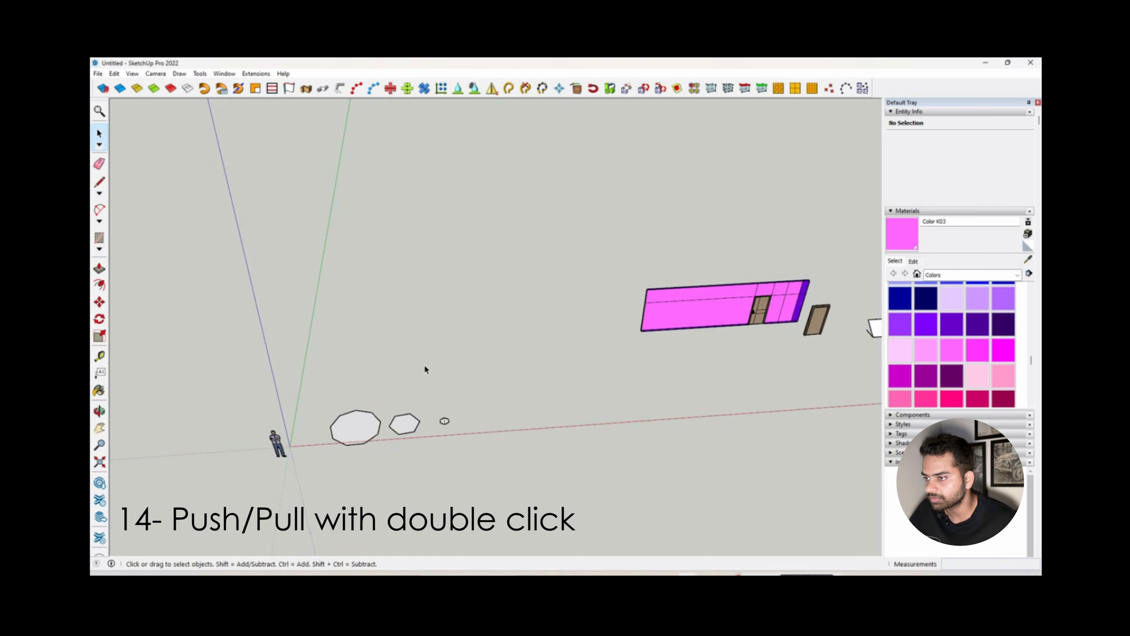
Draw a rectangle of about 376 ft² on the ground behind the three polygons.
middle_drag(424, 367, 362, 321)
key(r)
click(352, 318)
click(467, 362)
Push/Pull the new rectangle upward by 20' into a box.
key(p)
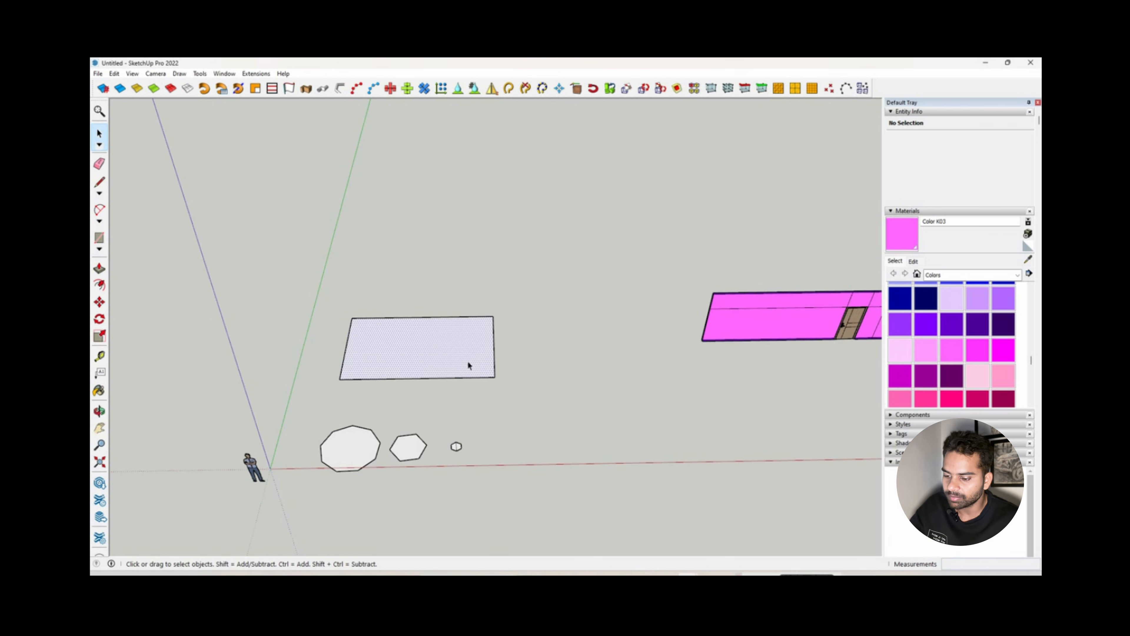
click(467, 361)
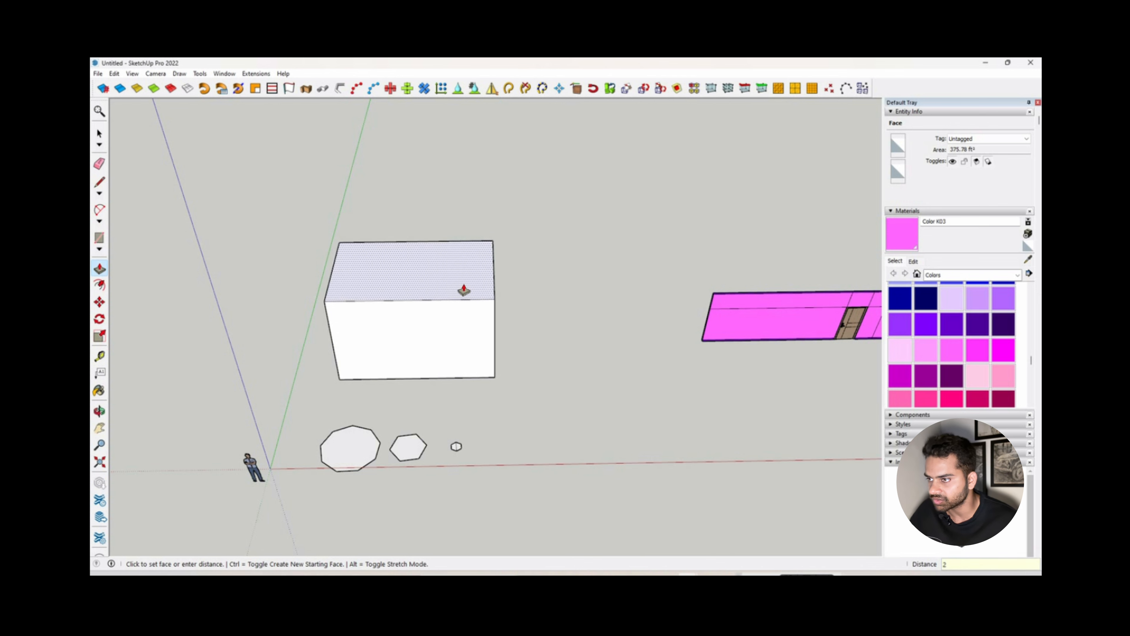
key(Return)
mouse_move(461, 290)
middle_down()
mouse_move(429, 262)
mouse_move(424, 288)
mouse_move(482, 284)
mouse_move(472, 321)
mouse_move(441, 287)
mouse_move(449, 366)
mouse_move(450, 296)
middle_up()
scroll(450, 296, up, 2)
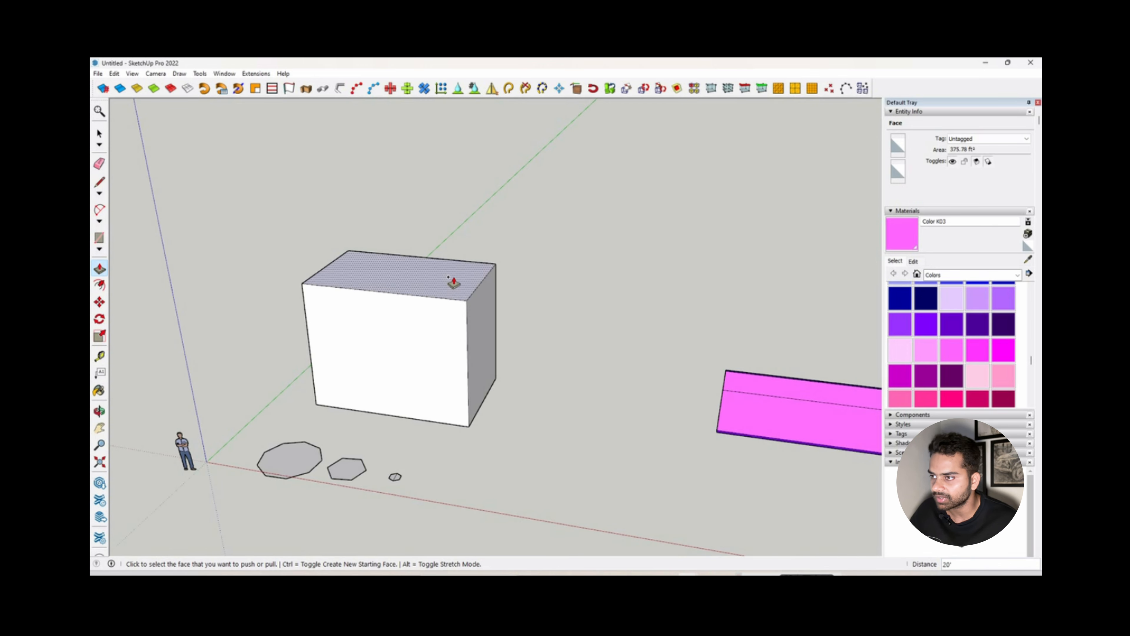
Repeat the 20' Push/Pull on the box's top face and on the adjoining side faces to add further blocks.
double_click(454, 282)
scroll(378, 371, down, 1)
middle_drag(379, 371, 449, 355)
scroll(439, 290, up, 1)
double_click(439, 291)
scroll(442, 293, down, 1)
click(462, 311)
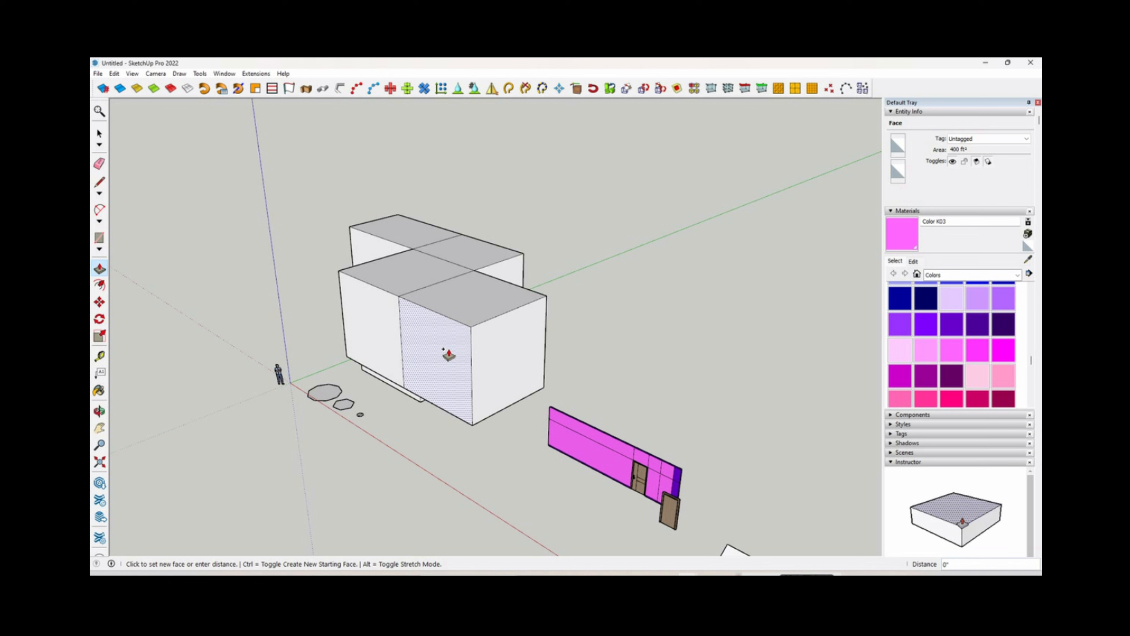
double_click(449, 350)
key(space)
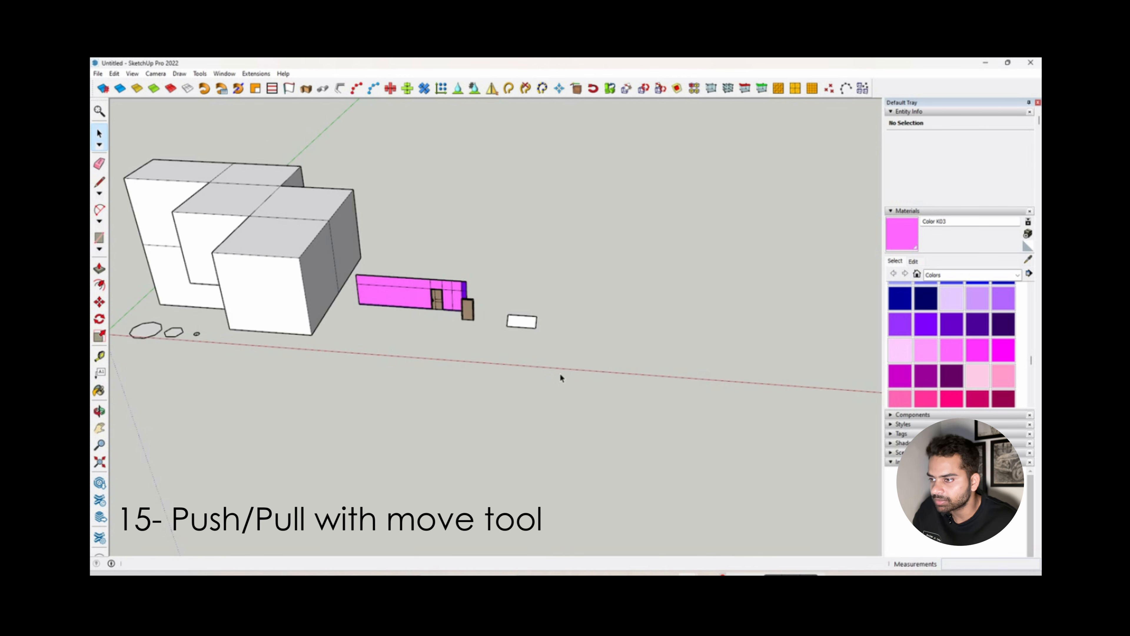
Draw a rectangle of about 456 ft² on the ground across the red axis from the pink wall.
middle_drag(560, 373, 484, 391)
click(370, 325)
scroll(484, 391, down, 2)
key(r)
scroll(474, 392, up, 4)
click(470, 386)
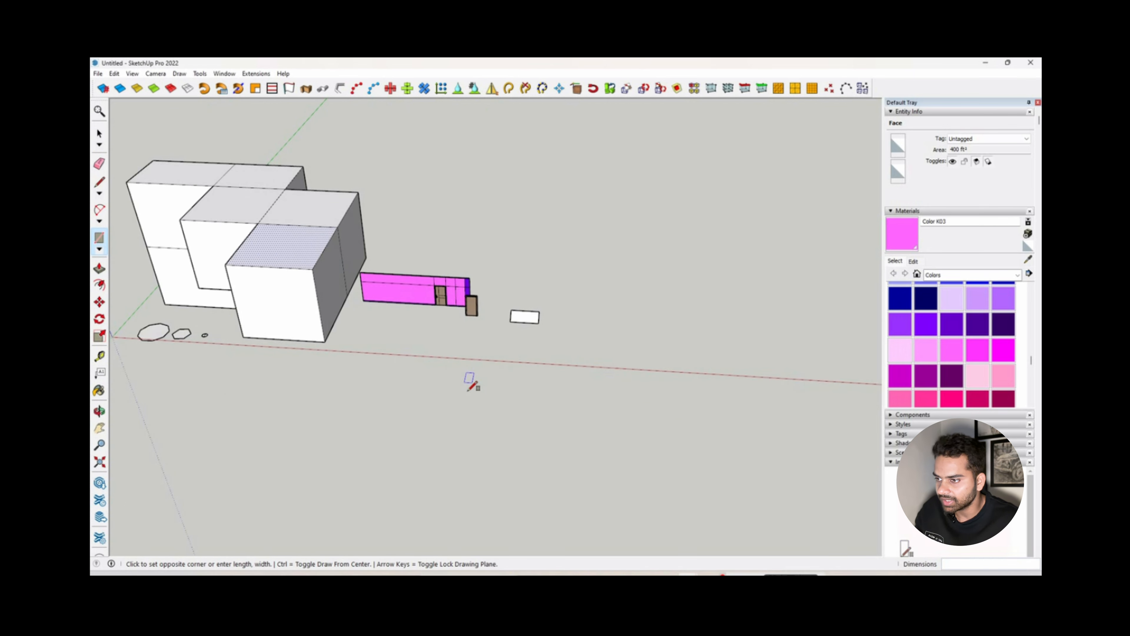
click(565, 432)
key(space)
scroll(532, 414, up, 2)
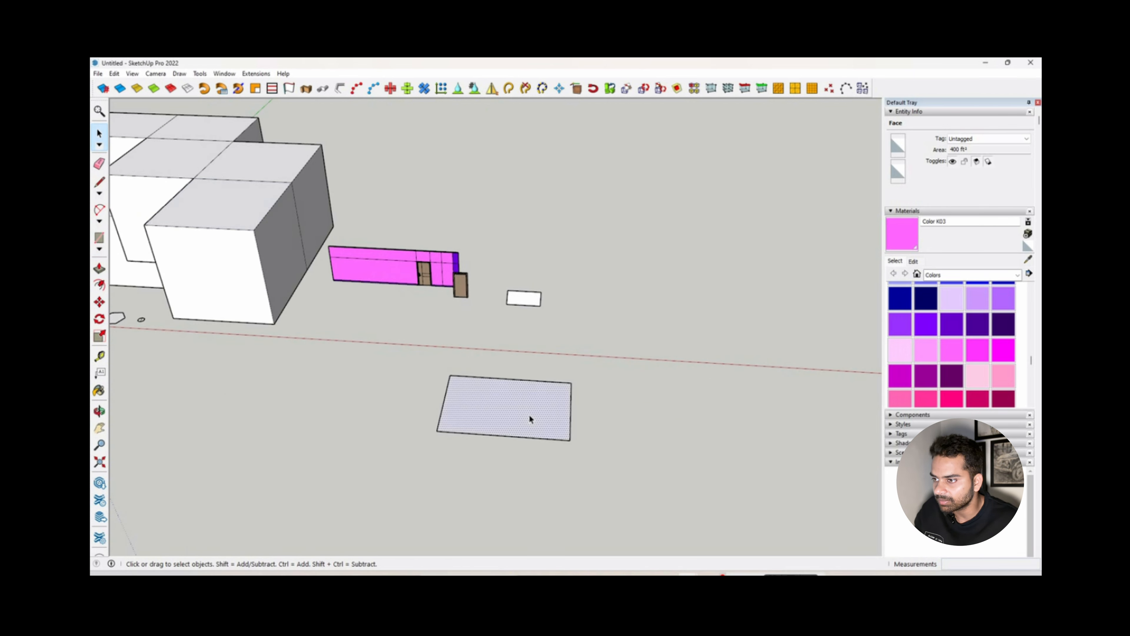
Push/Pull the new ground rectangle upward into a box.
key(p)
click(526, 423)
mouse_move(524, 335)
middle_down()
mouse_move(500, 305)
mouse_move(507, 331)
middle_up()
key(space)
scroll(515, 351, up, 2)
Shift the box's top face down and up along the blue axis with the Move tool to change the box's height.
key(m)
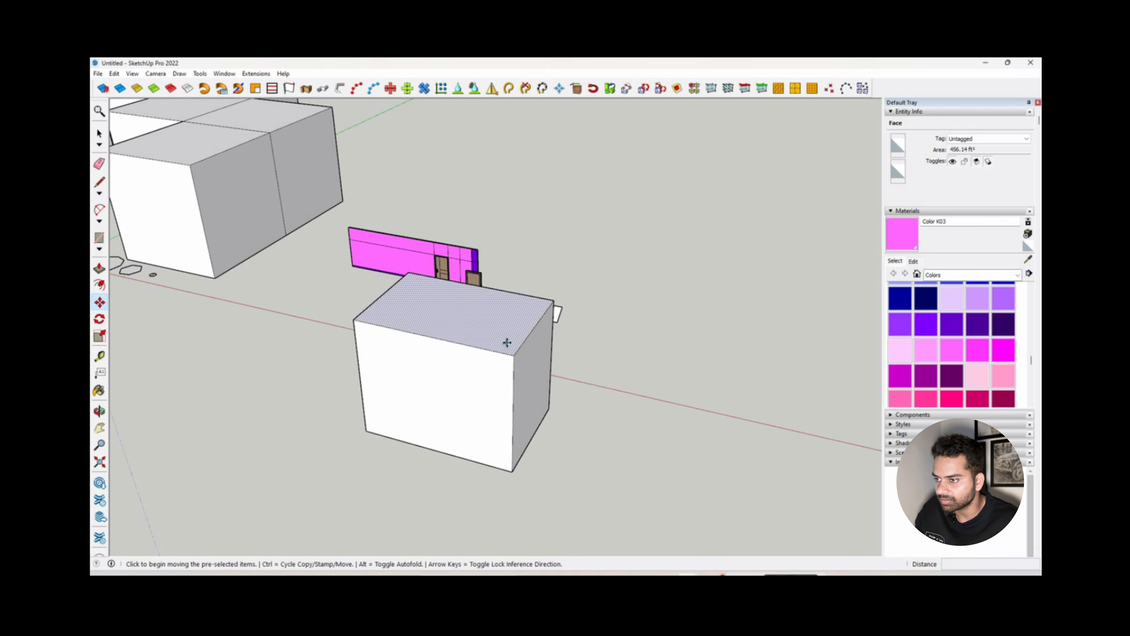
click(507, 342)
scroll(507, 342, down, 2)
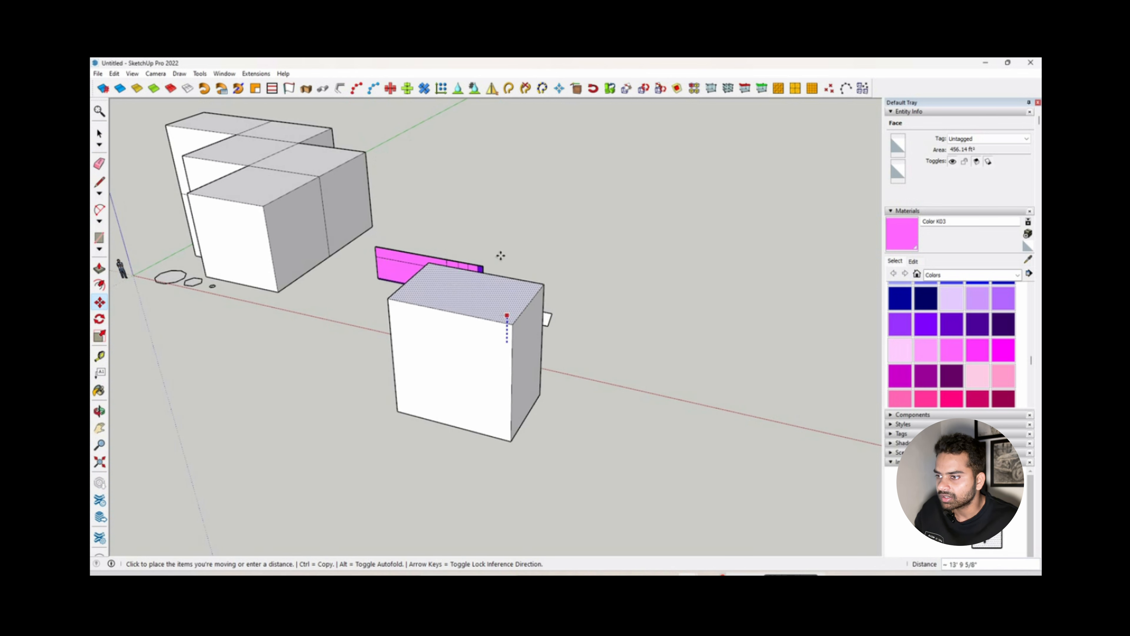
scroll(505, 230, down, 1)
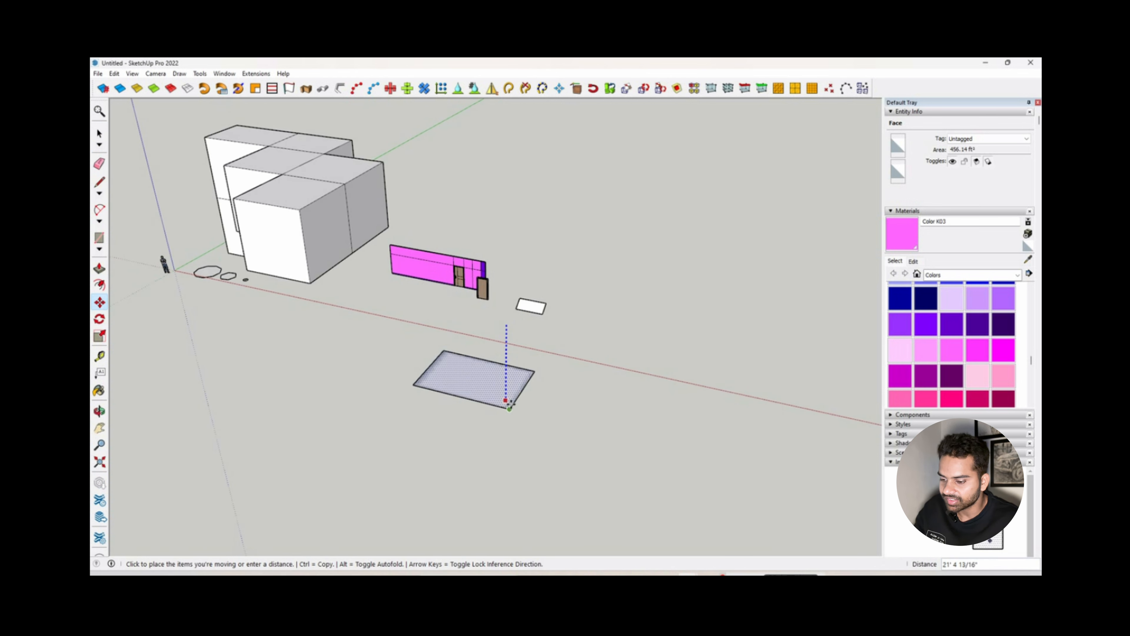
click(480, 374)
mouse_move(479, 373)
middle_down()
mouse_move(480, 360)
mouse_move(485, 373)
middle_up()
key(space)
key(m)
click(483, 368)
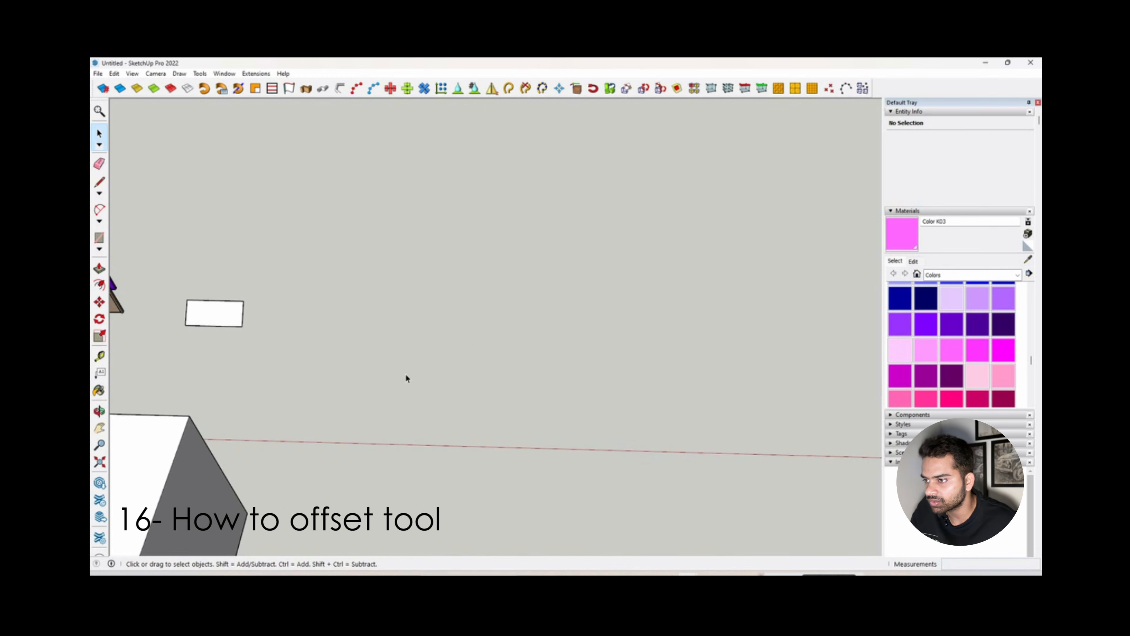
Offset the box's top face inward by 2'.
middle_drag(406, 376, 480, 339)
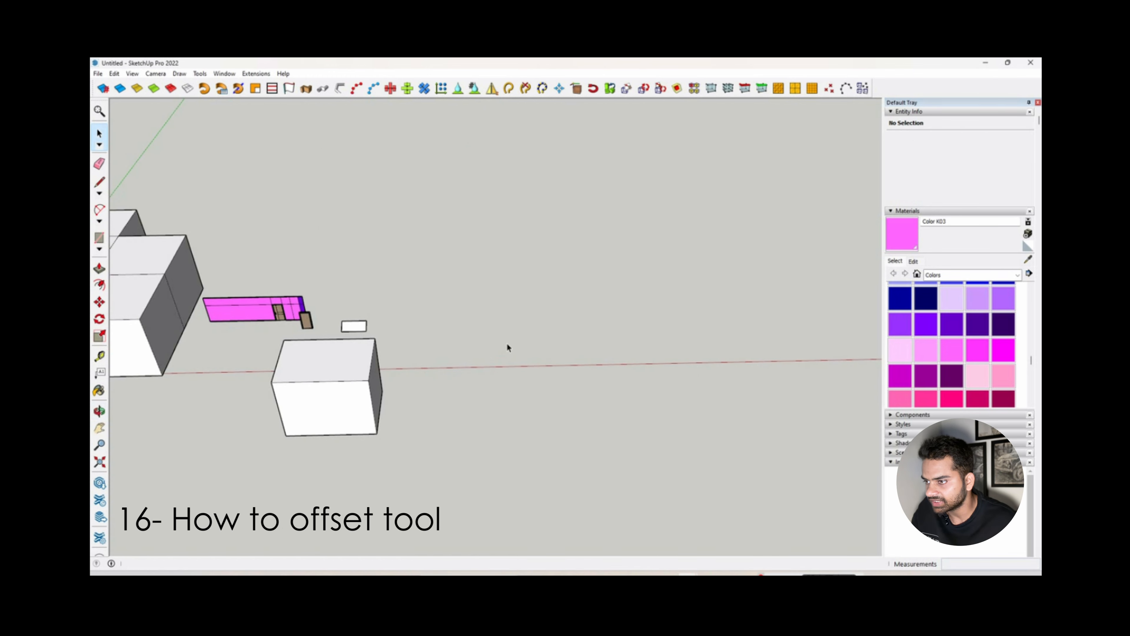
mouse_move(495, 371)
middle_down()
mouse_move(479, 353)
mouse_move(500, 341)
mouse_move(444, 327)
mouse_move(462, 415)
mouse_move(488, 370)
middle_up()
click(455, 361)
scroll(499, 392, up, 2)
key(f)
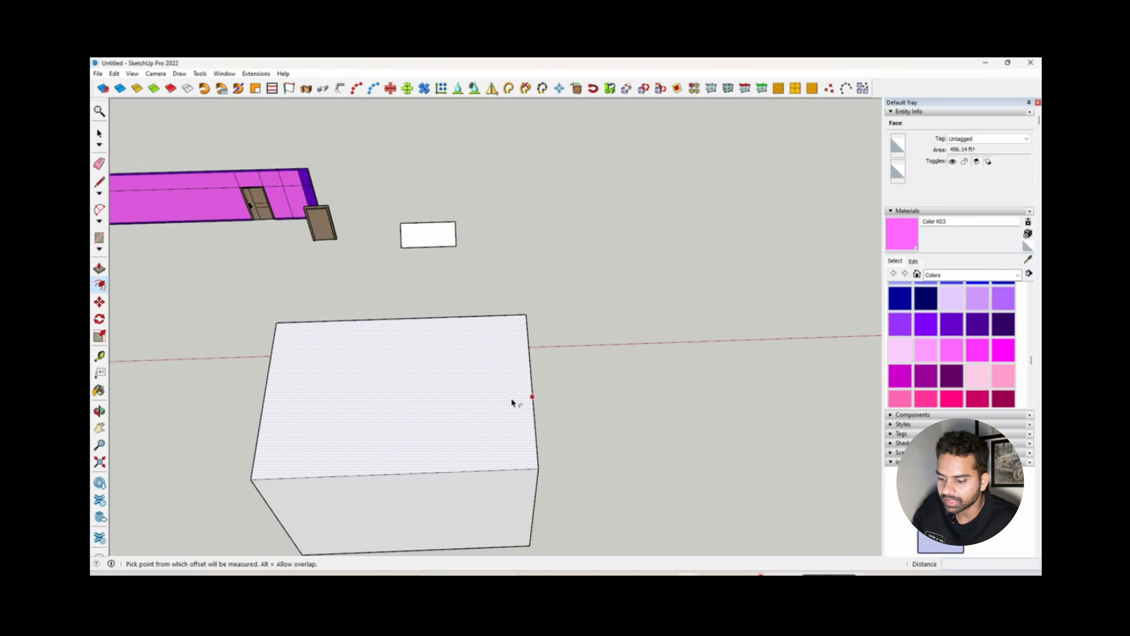
click(524, 397)
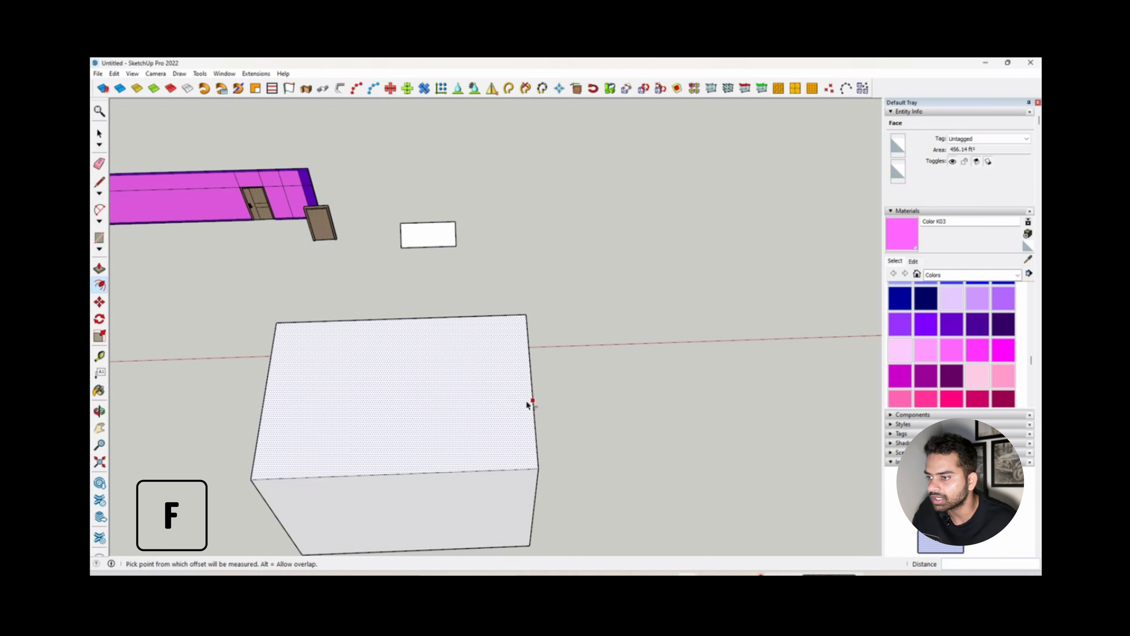
text(2)
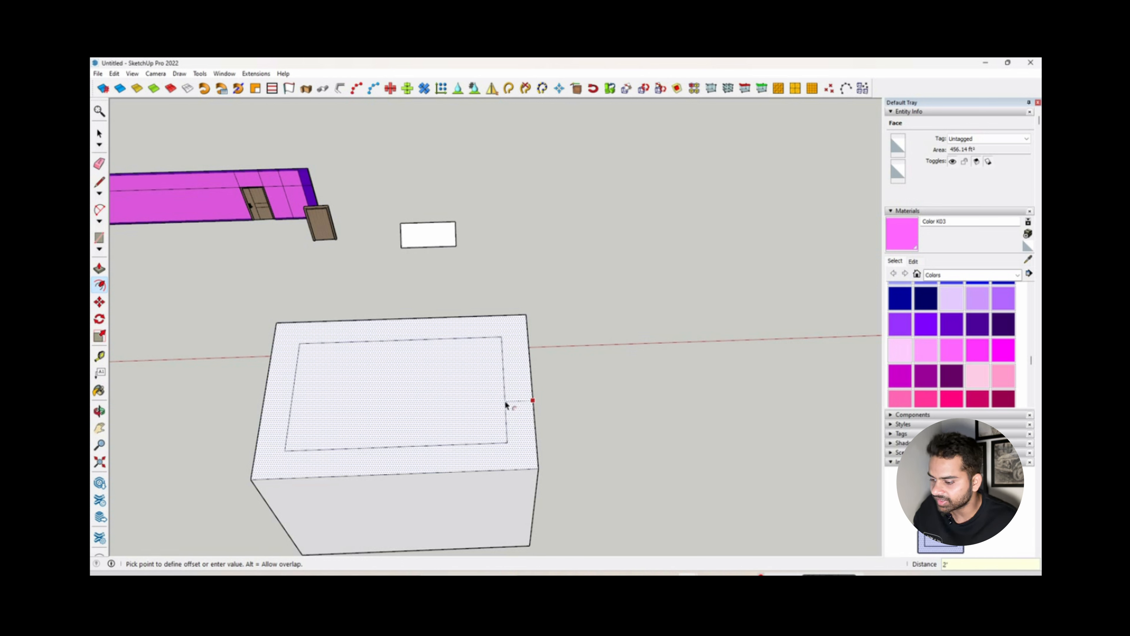
key(Return)
key(space)
Repeat the 2' offset on each successive inner face to make concentric rectangles on the box's top.
middle_drag(525, 399, 511, 413)
scroll(511, 411, up, 2)
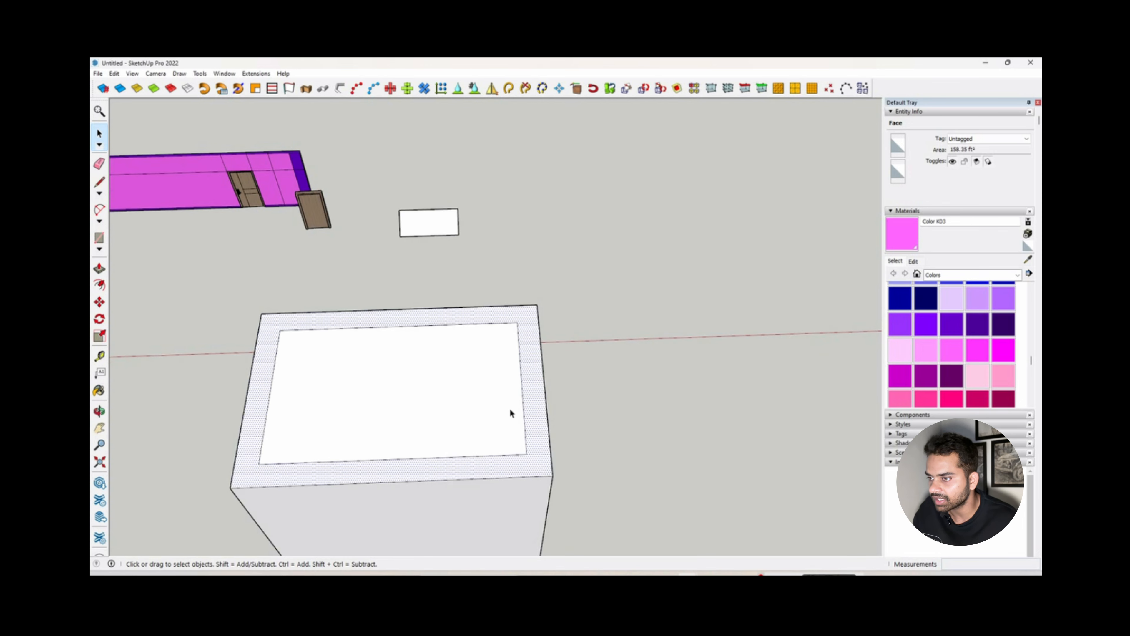
click(510, 408)
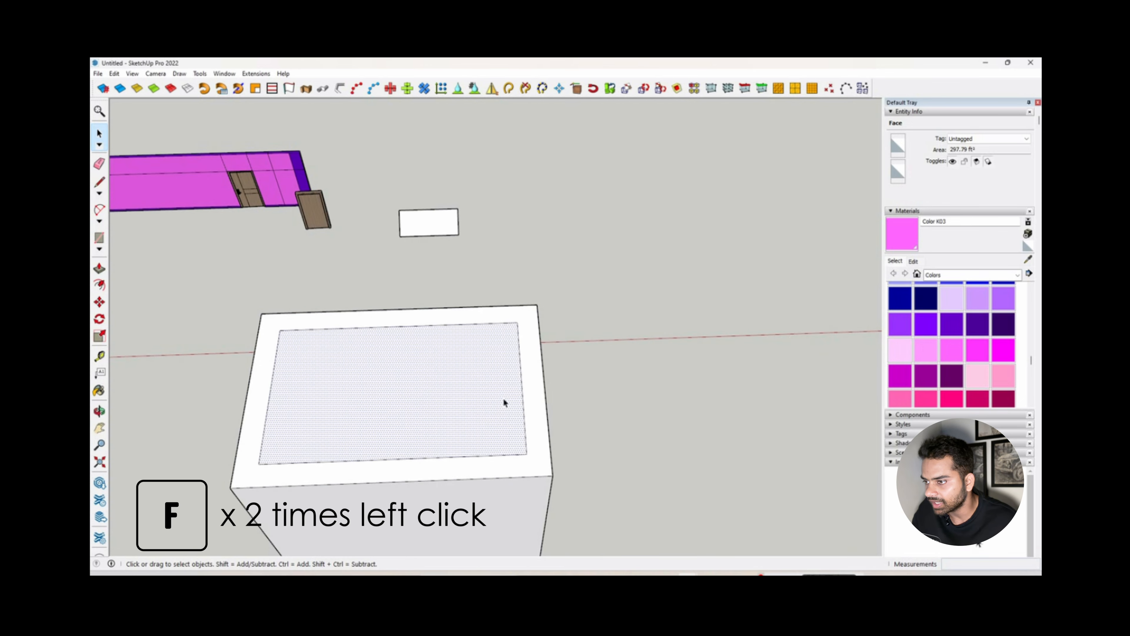
key(f)
double_click(521, 398)
double_click(452, 389)
double_click(453, 389)
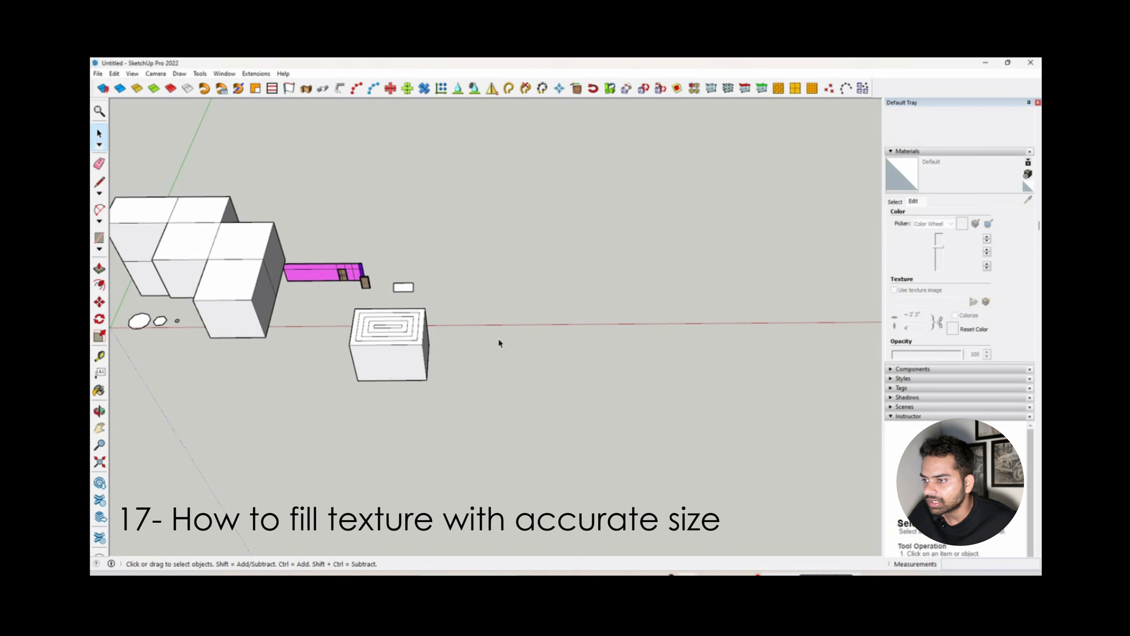
Draw a large rectangle on the ground across the red axis, beyond the box with the concentric offsets.
scroll(498, 338, up, 4)
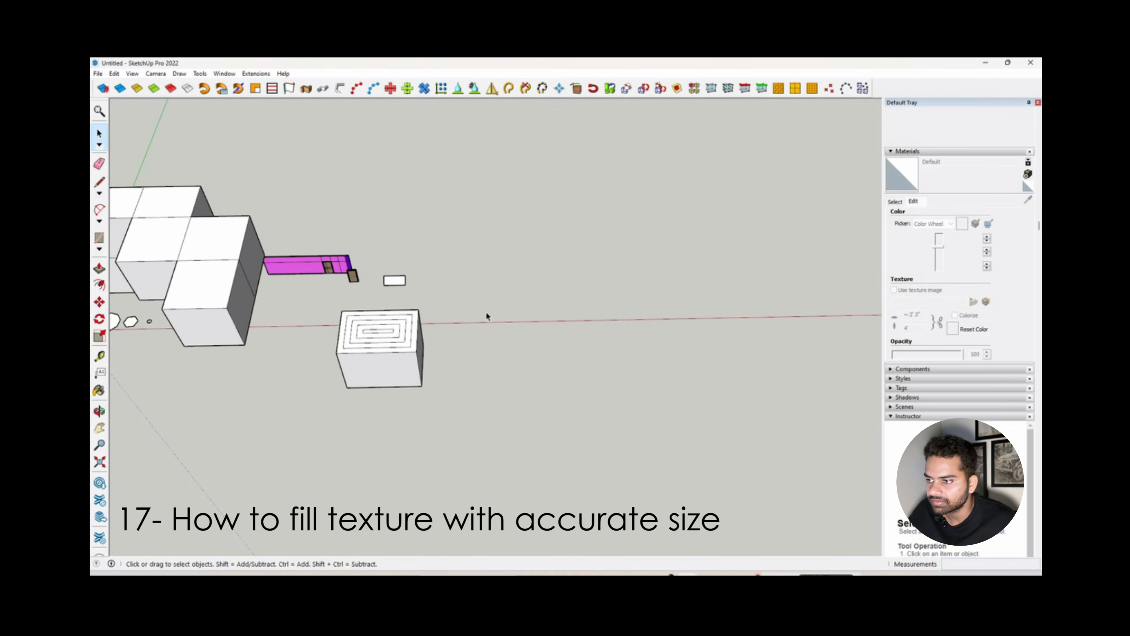
scroll(522, 316, down, 2)
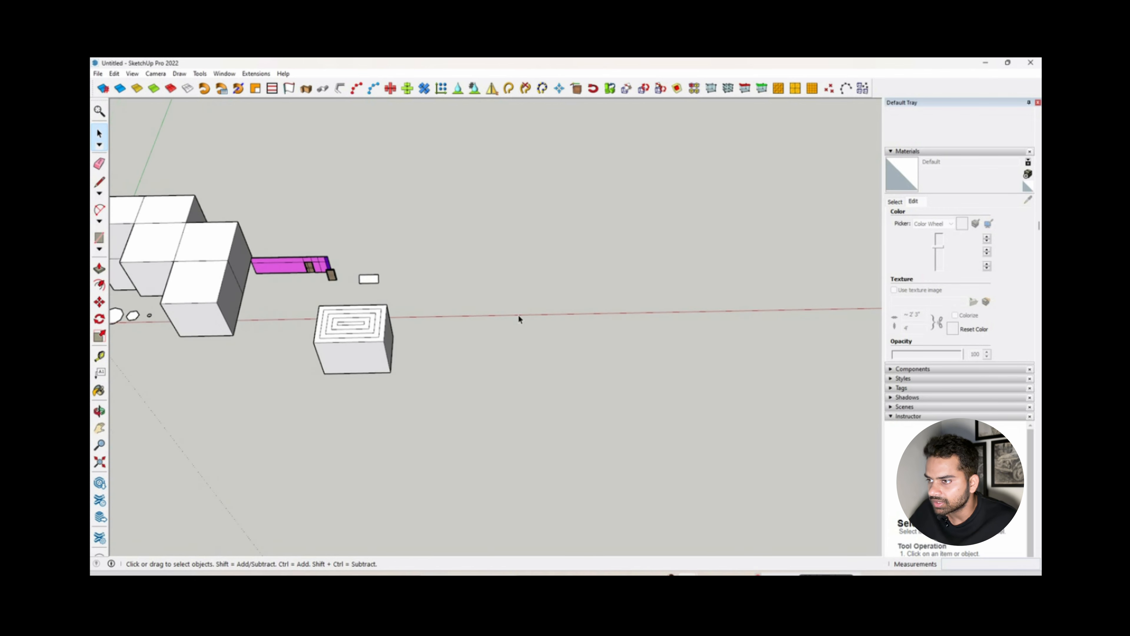
scroll(520, 319, up, 3)
scroll(520, 321, down, 3)
key(r)
scroll(471, 294, up, 2)
click(464, 275)
click(697, 391)
key(space)
Paint the large ground rectangle with the grey Color M03.
click(603, 294)
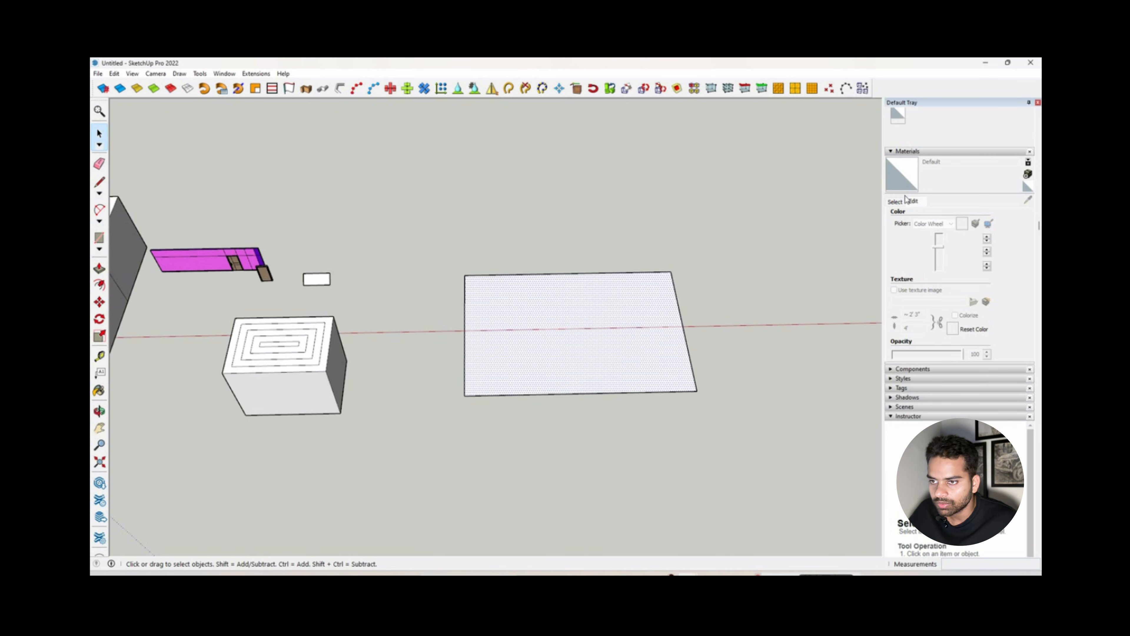
click(896, 201)
click(1001, 310)
click(674, 340)
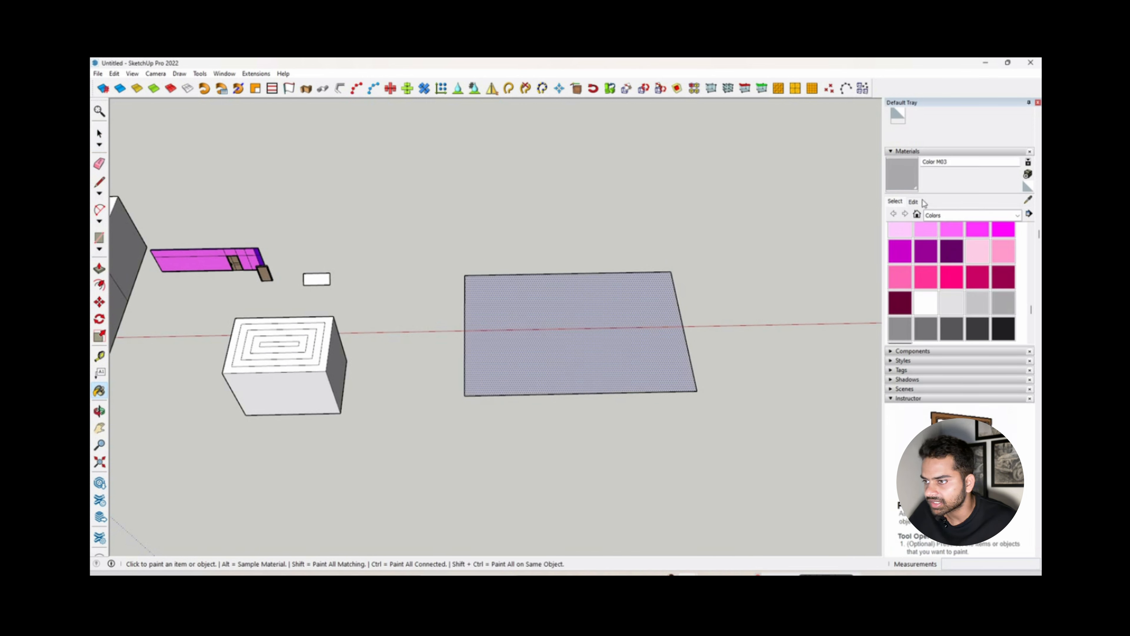
Enable a texture image for Color M03 and load the Bizarre stone tile image onto the large rectangle.
click(913, 201)
click(894, 290)
double_click(520, 291)
scroll(606, 348, up, 5)
middle_drag(577, 253, 573, 364)
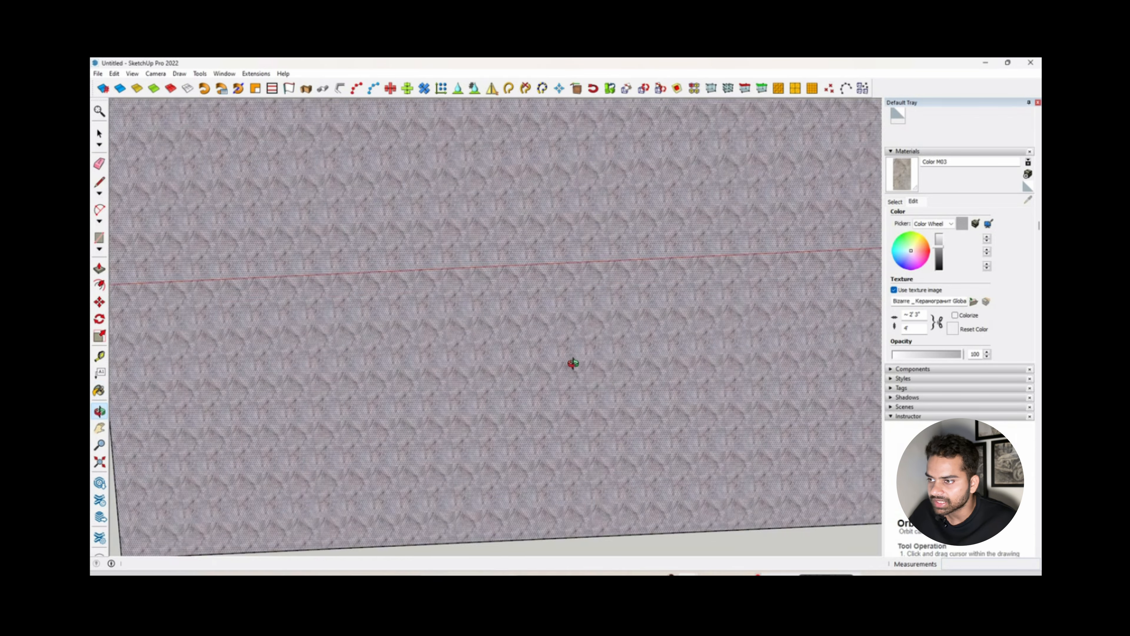
scroll(556, 303, down, 5)
middle_drag(556, 303, 598, 250)
scroll(572, 258, up, 2)
Set the stone texture's size to 2' wide by 4' high.
click(894, 202)
click(913, 201)
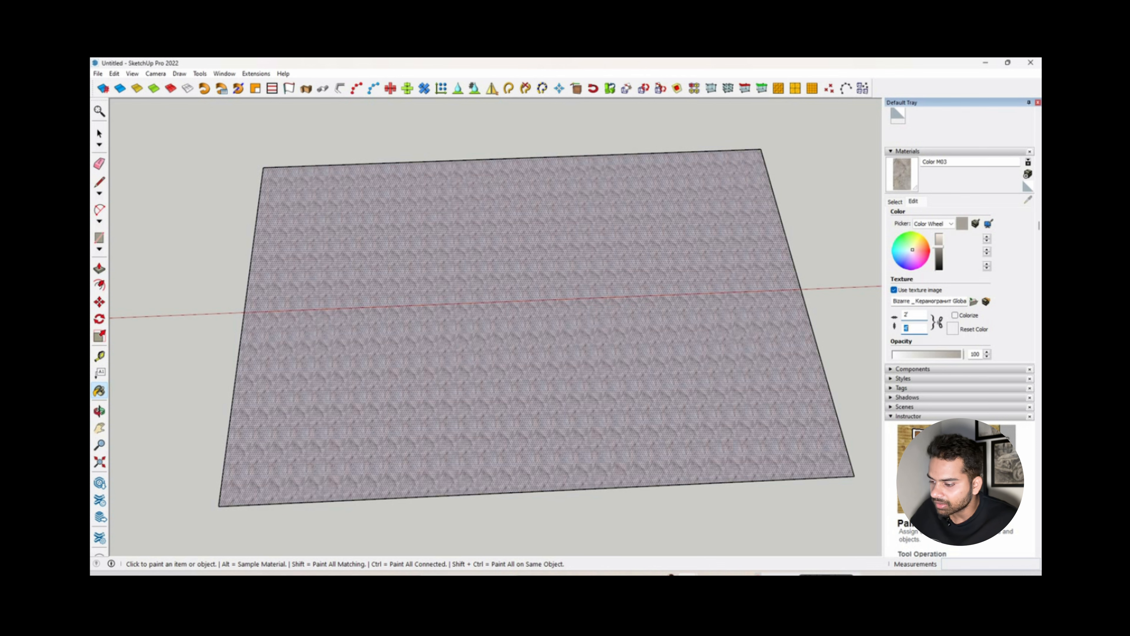
text(4)
key(Return)
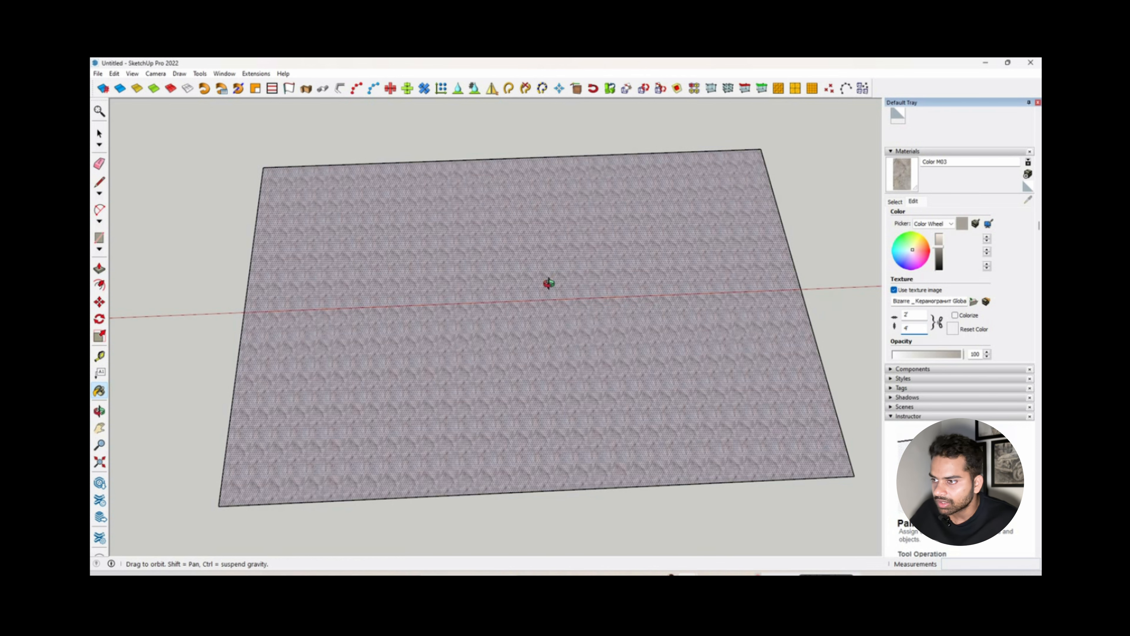
Check one texture tile's width and length on the face with the Line tool, without keeping any line.
middle_drag(548, 283, 550, 318)
key(l)
scroll(453, 280, up, 6)
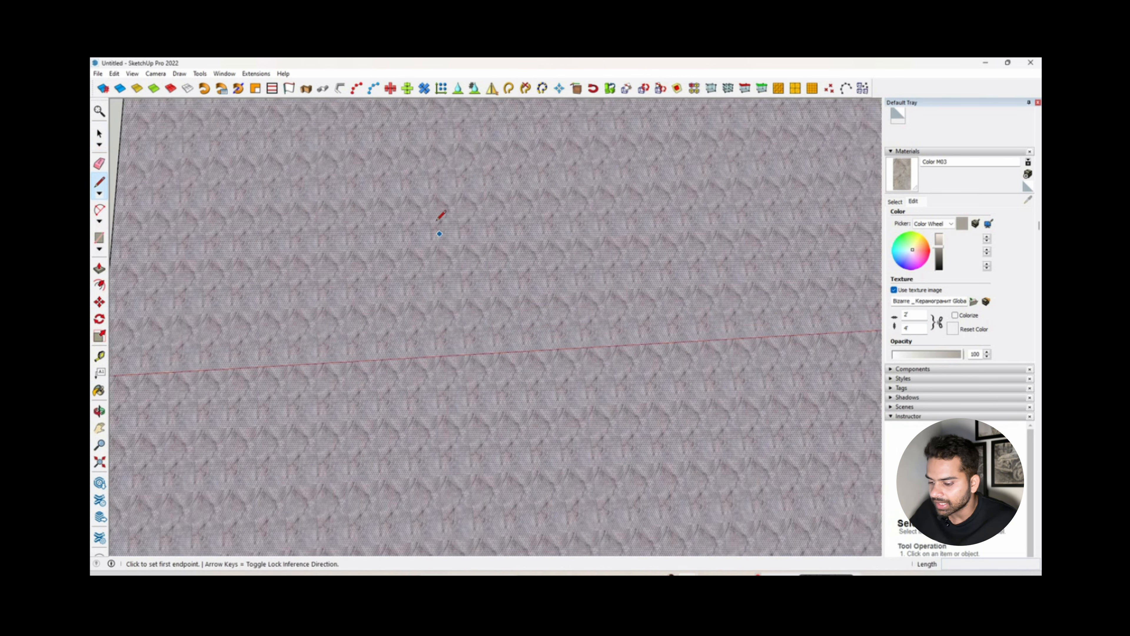
click(432, 273)
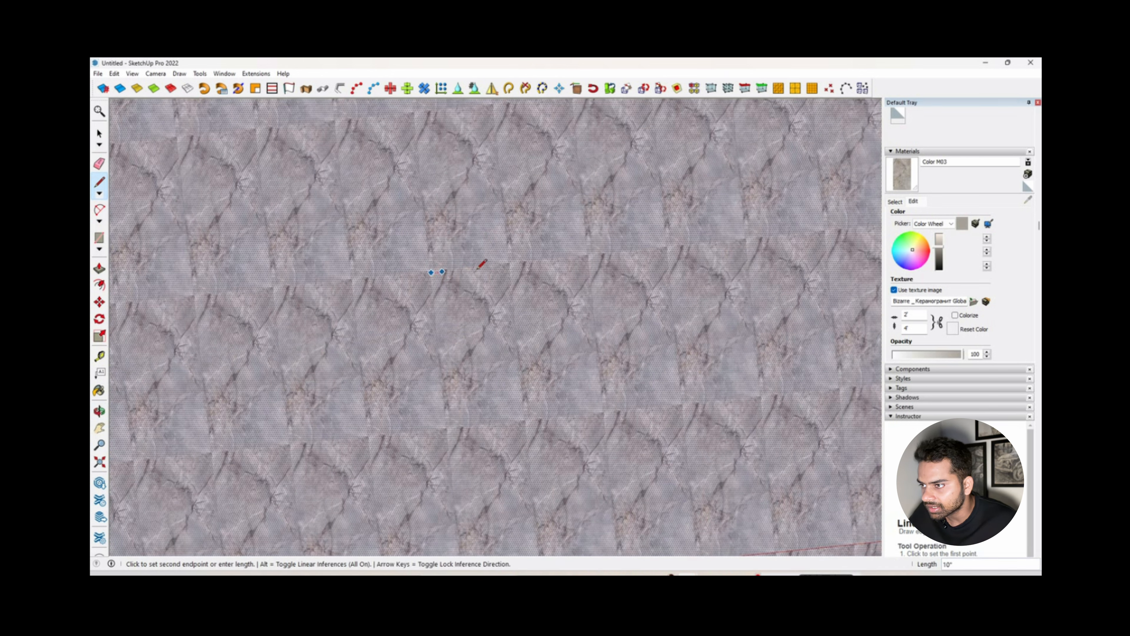
key(Escape)
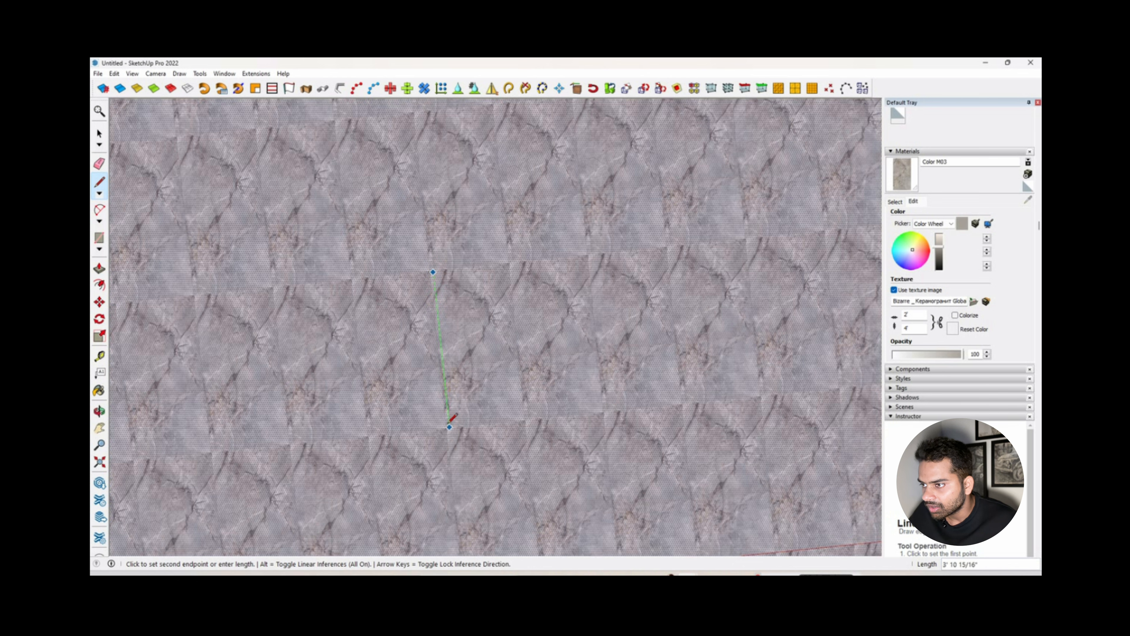
key(Escape)
key(space)
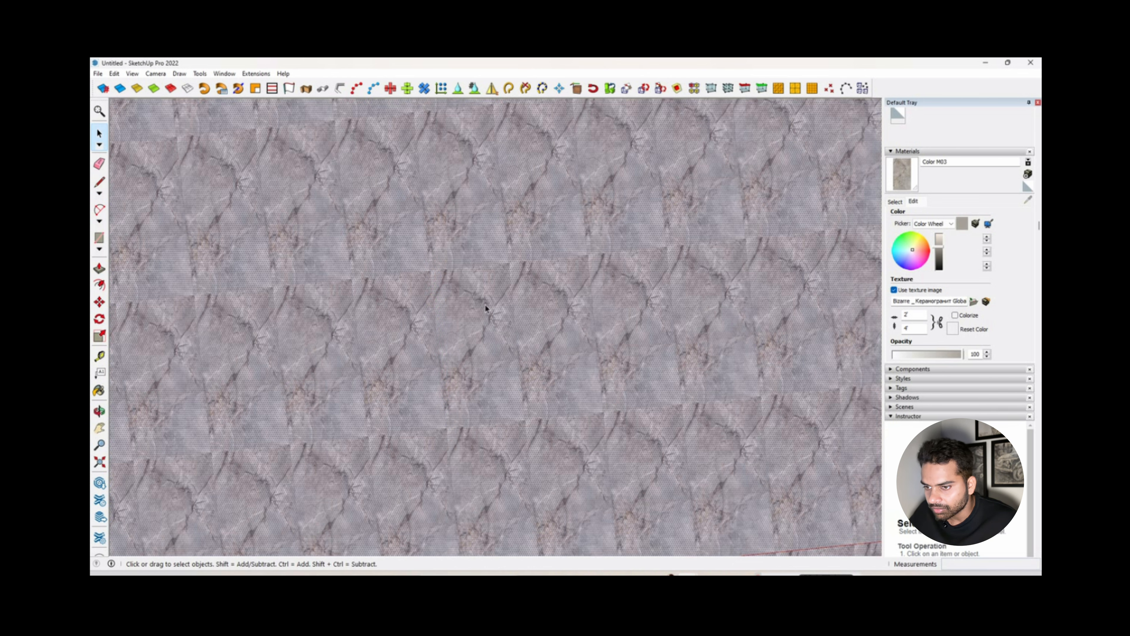
Draw a rectangle corner to corner on the open ground in front of the box and the textured rectangle.
scroll(449, 303, down, 6)
middle_drag(623, 427, 572, 348)
scroll(471, 352, up, 2)
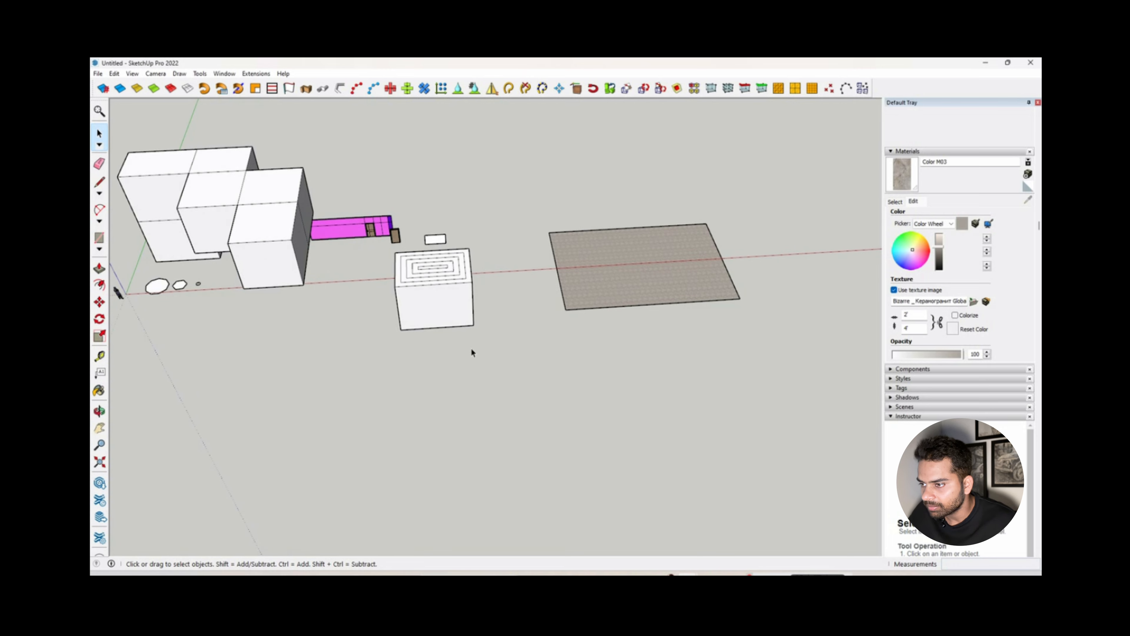
key(r)
scroll(504, 374, up, 2)
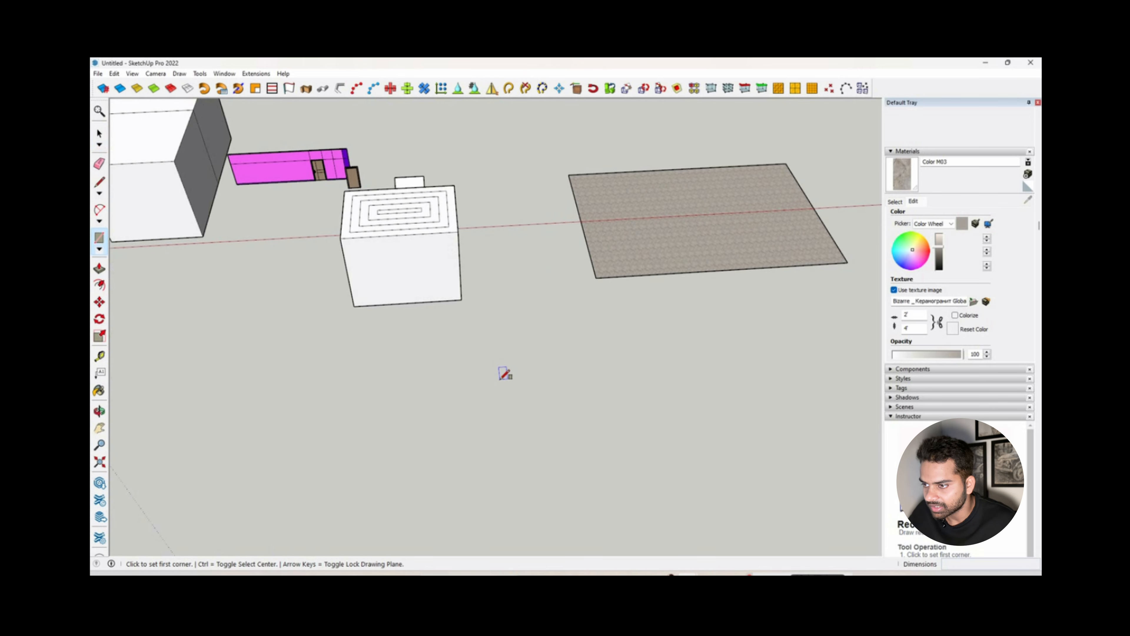
scroll(533, 399, up, 2)
click(520, 419)
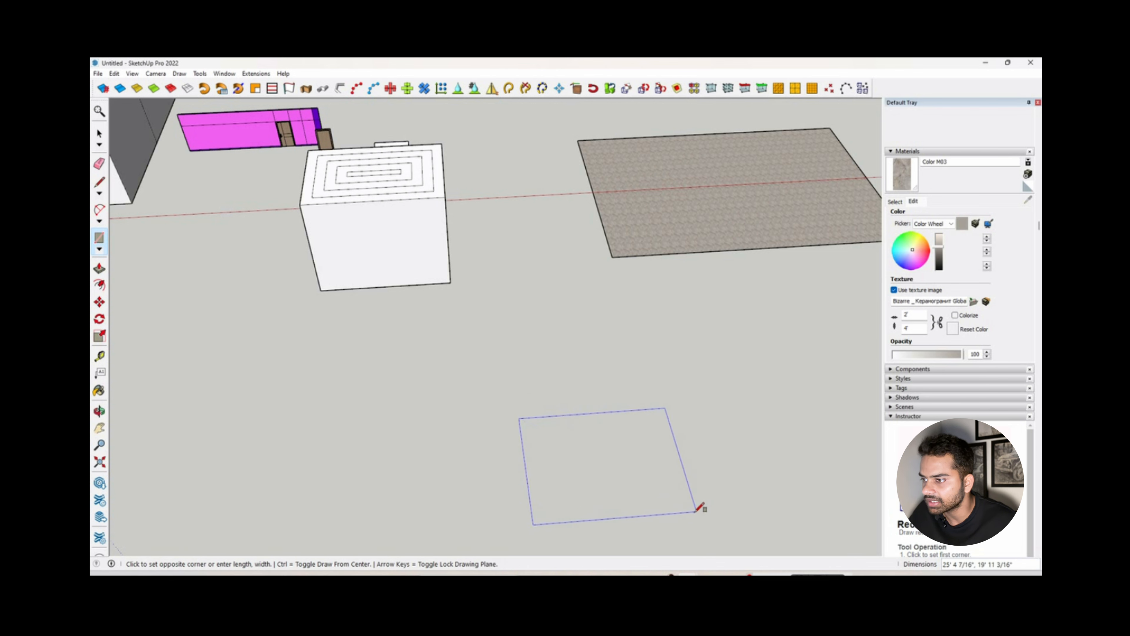
click(705, 492)
Draw a second rectangle outward from its center on the ground beside the new blank rectangle.
scroll(614, 451, down, 1)
scroll(439, 369, down, 2)
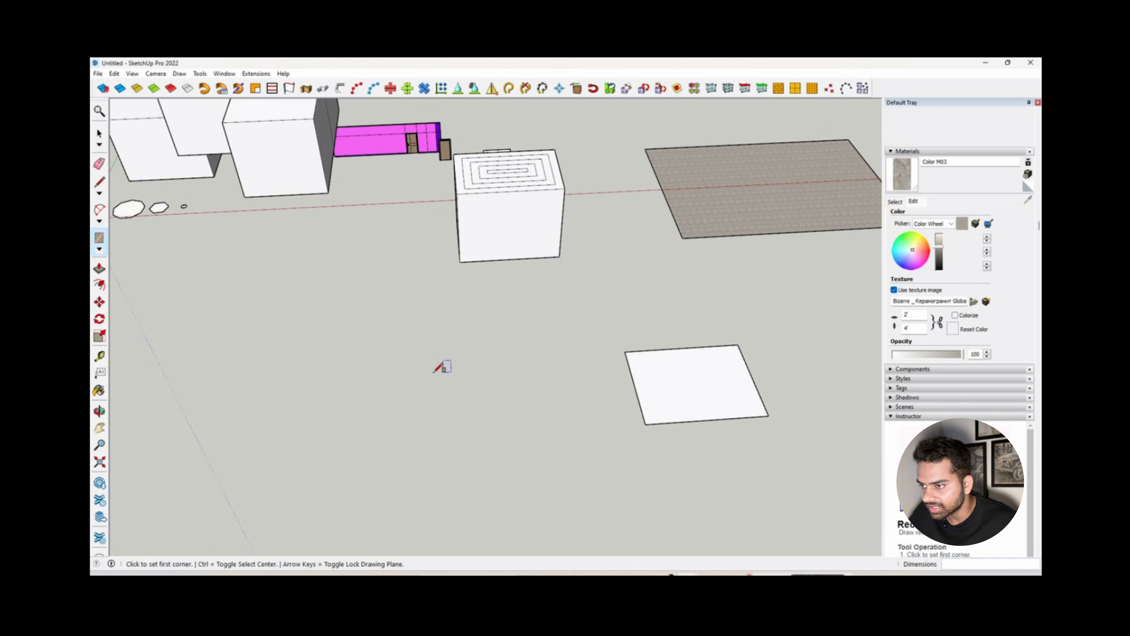
scroll(576, 379, down, 1)
scroll(505, 372, up, 1)
scroll(536, 381, up, 1)
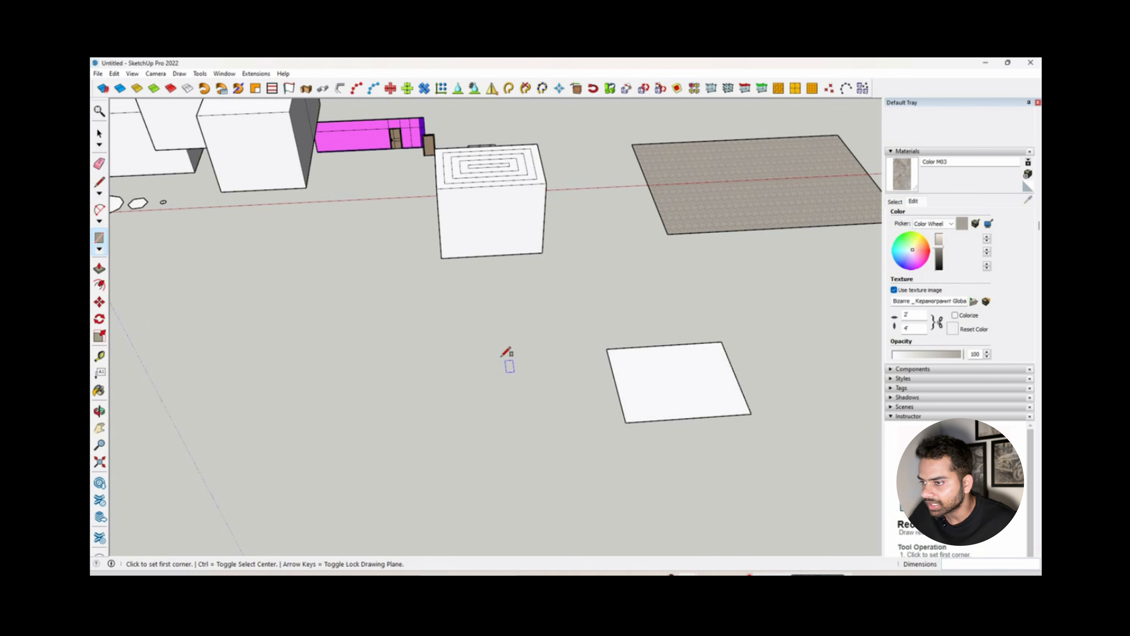
key(r)
key(ctrl)
scroll(518, 381, up, 2)
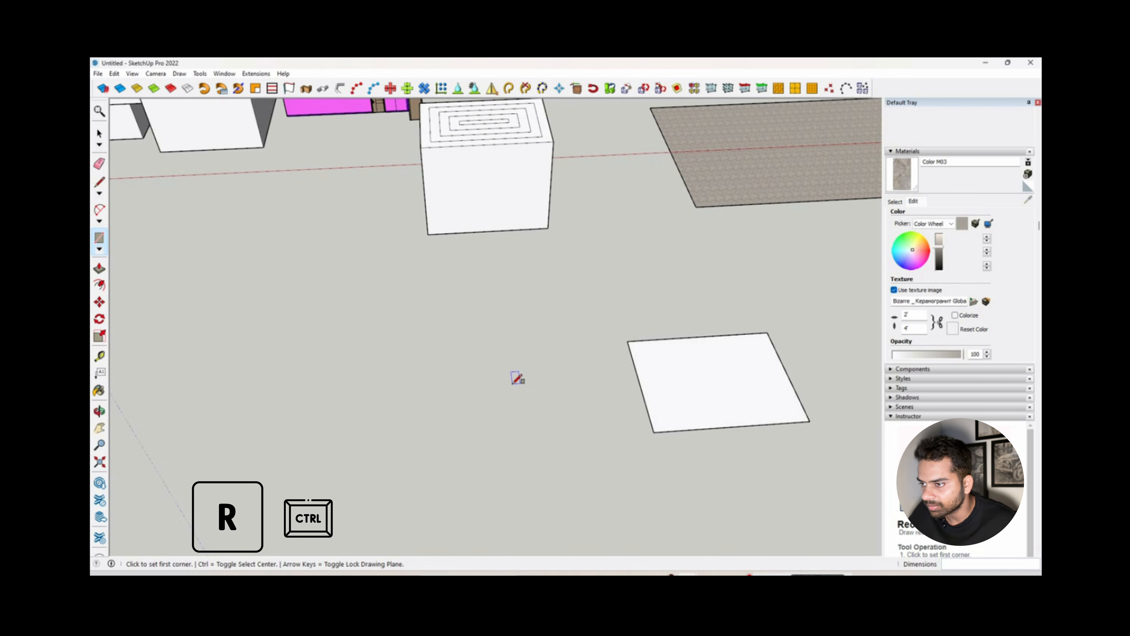
click(513, 384)
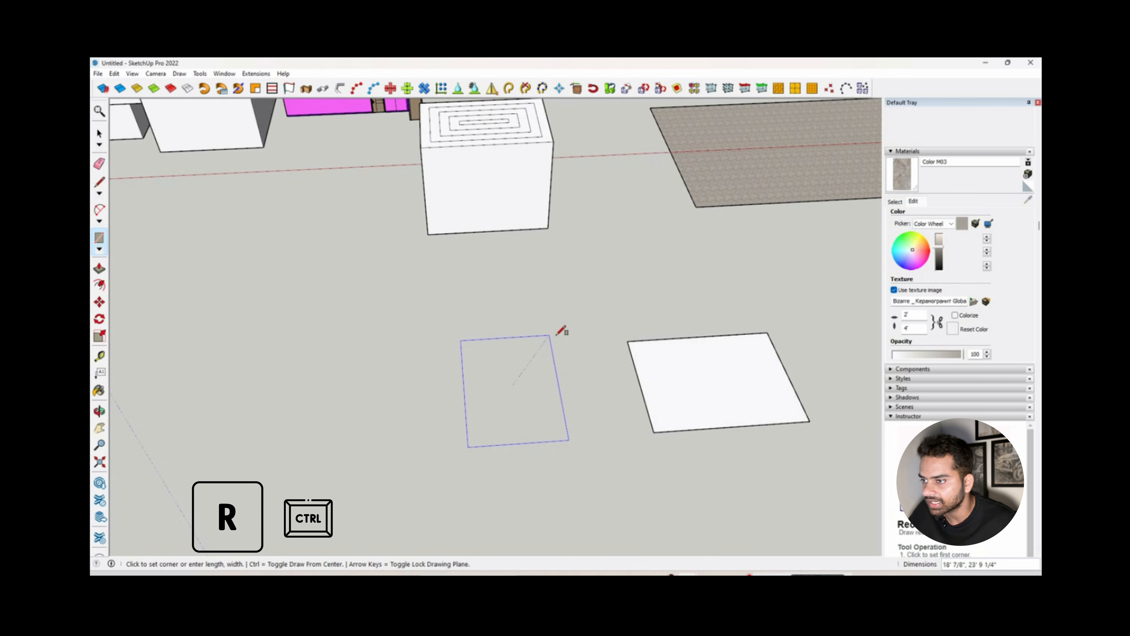
click(578, 337)
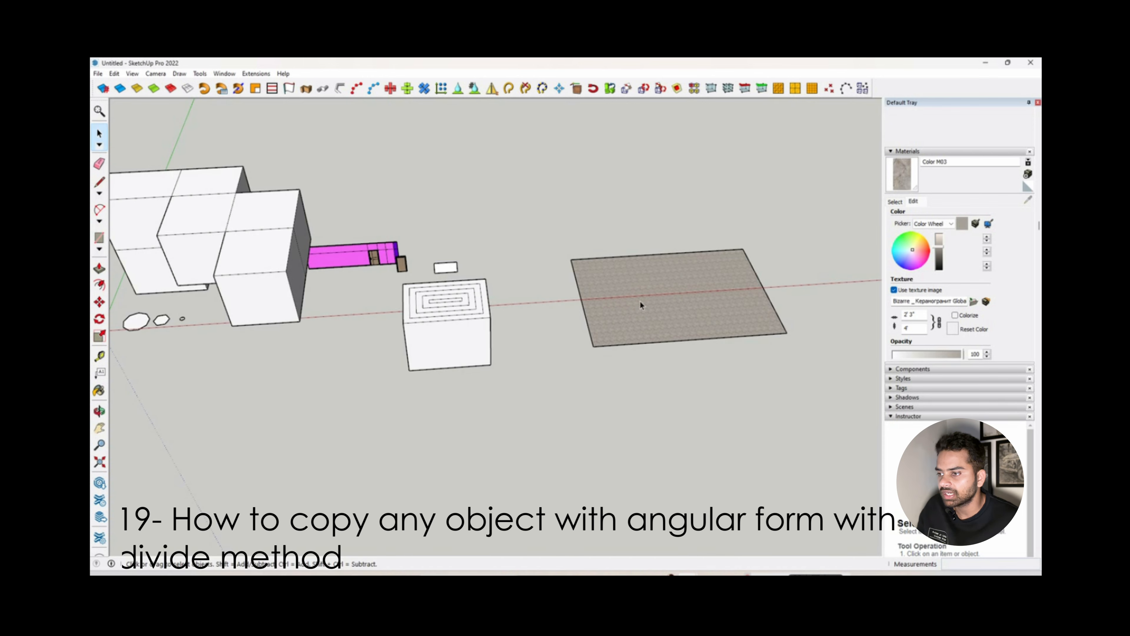
scroll(442, 348, down, 2)
middle_drag(617, 346, 612, 316)
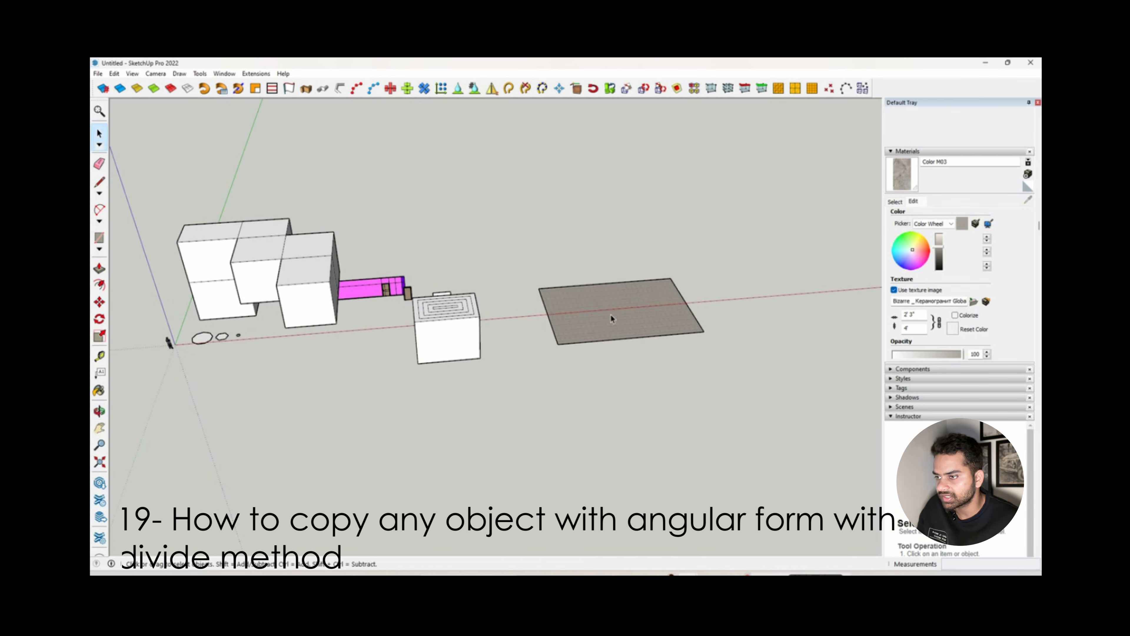
Draw a line about 37' long parallel to the red axis on the ground in front of the box, and select it.
middle_drag(470, 303, 486, 340)
scroll(699, 345, down, 1)
middle_drag(697, 345, 592, 404)
scroll(586, 383, up, 2)
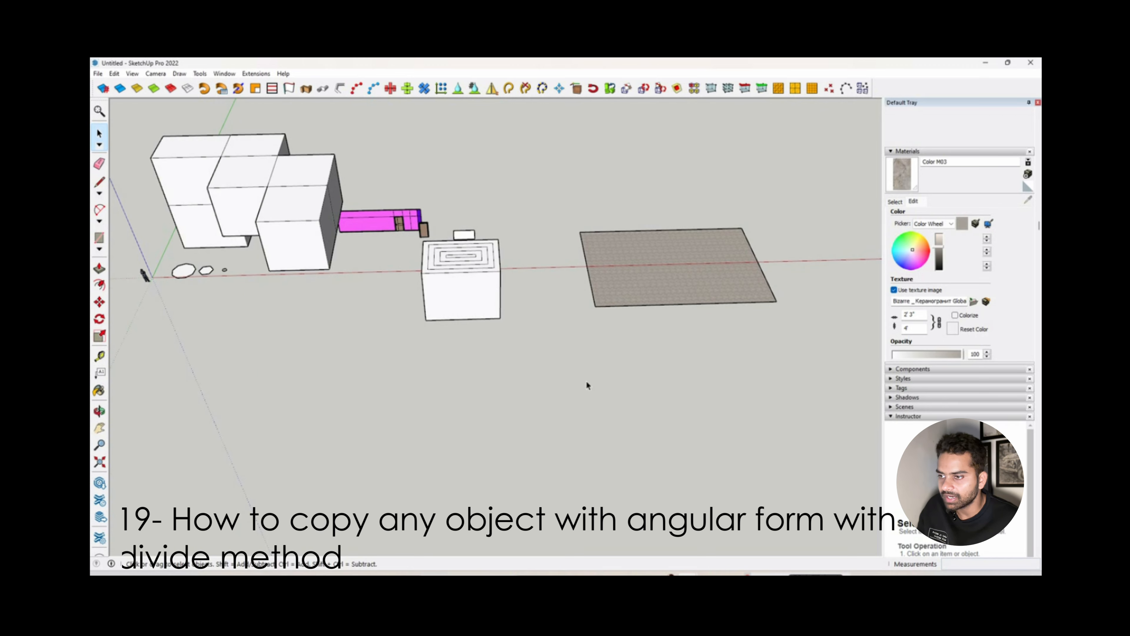
key(l)
click(485, 384)
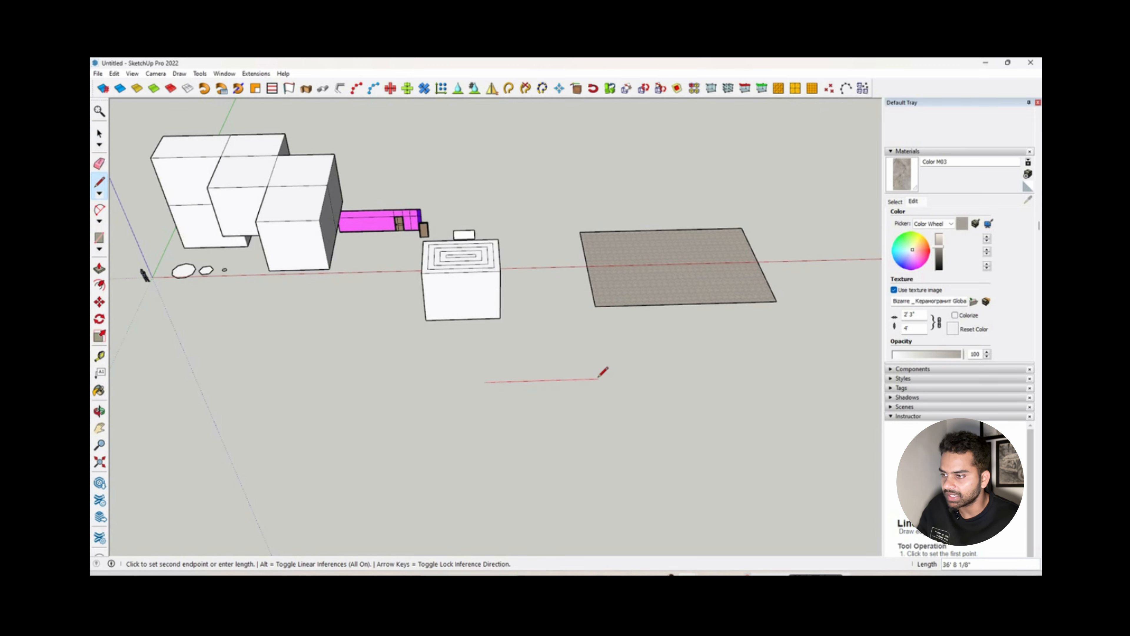
click(602, 379)
key(space)
scroll(566, 375, up, 2)
click(571, 382)
scroll(659, 379, down, 2)
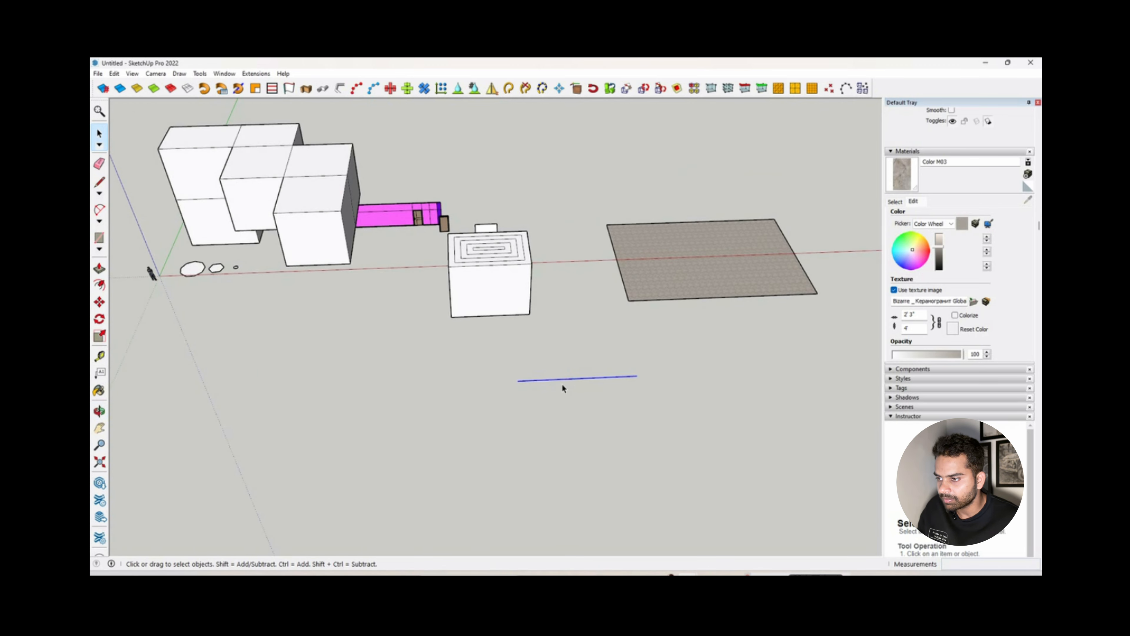
scroll(508, 397, up, 2)
key(q)
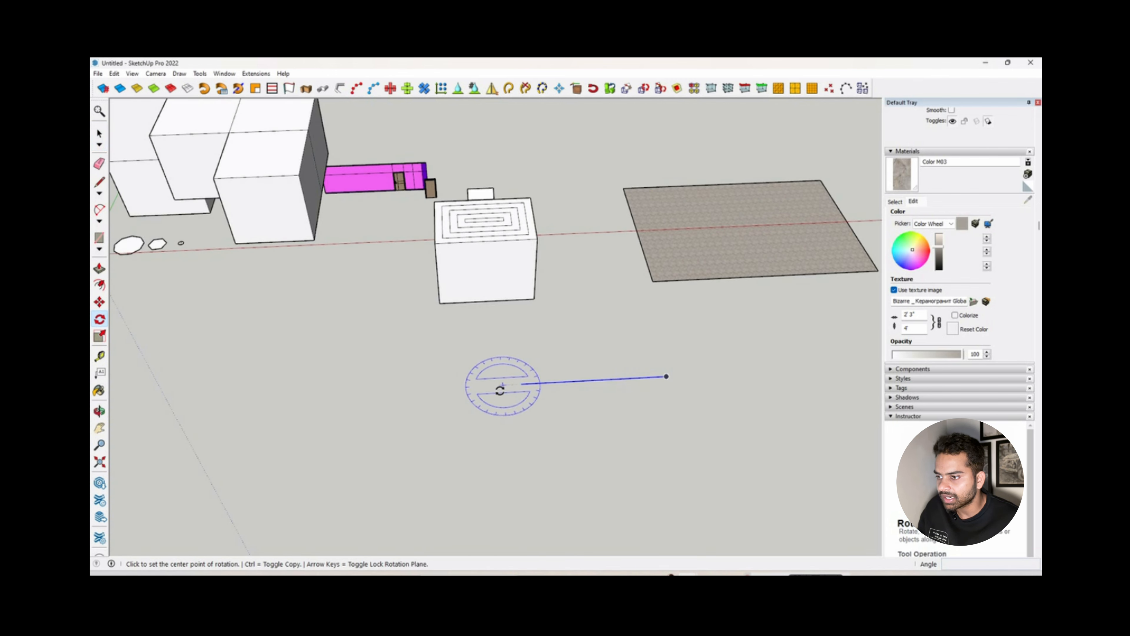
click(521, 384)
key(ctrl)
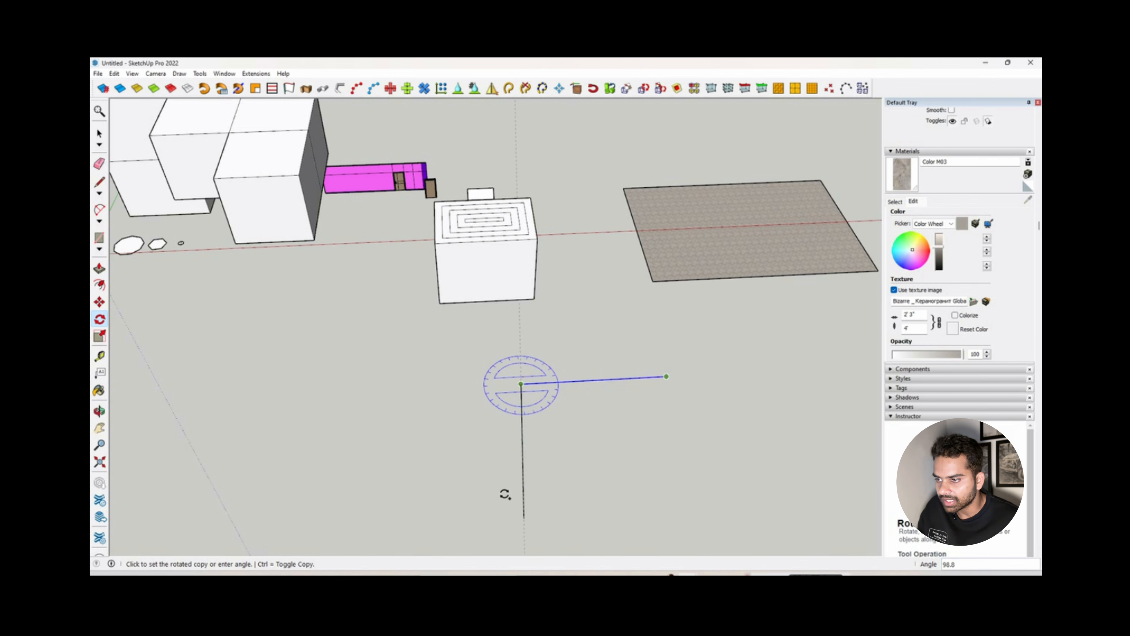
key(space)
Copy the line by rotating it about its left endpoint and divide the angle into three equal parts with /3.
scroll(505, 404, up, 1)
key(q)
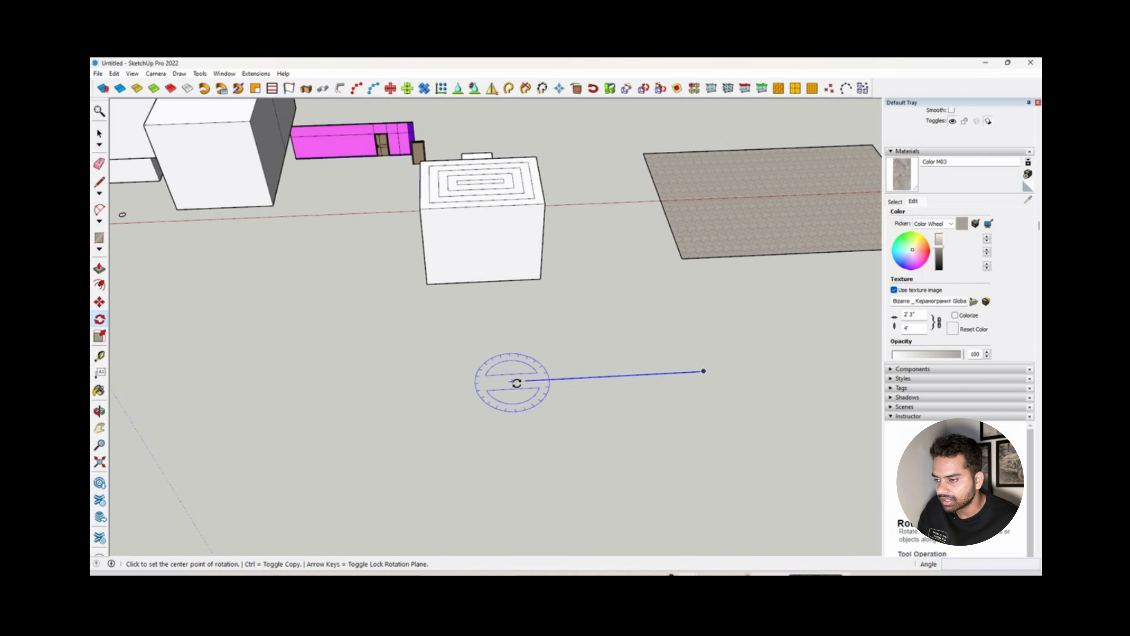
click(528, 380)
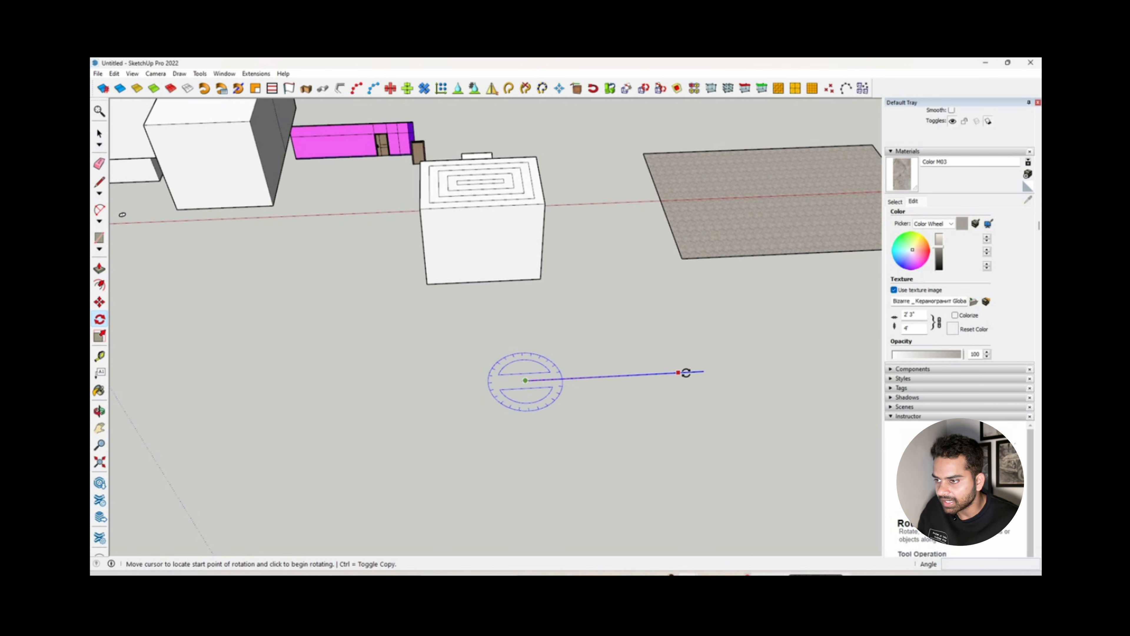
click(704, 371)
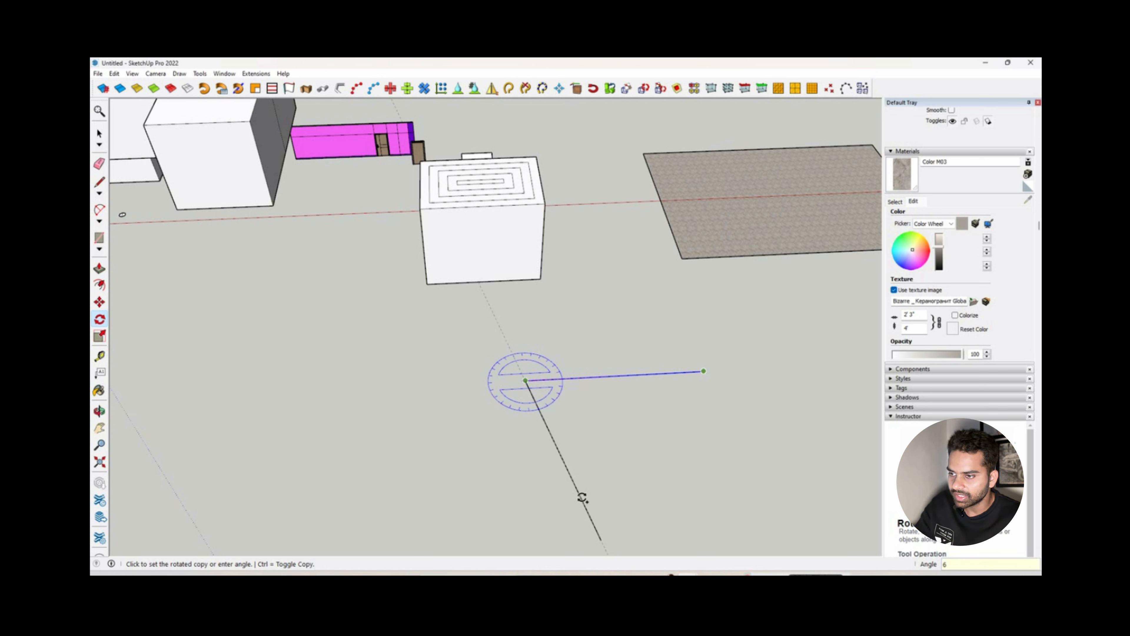
key(Return)
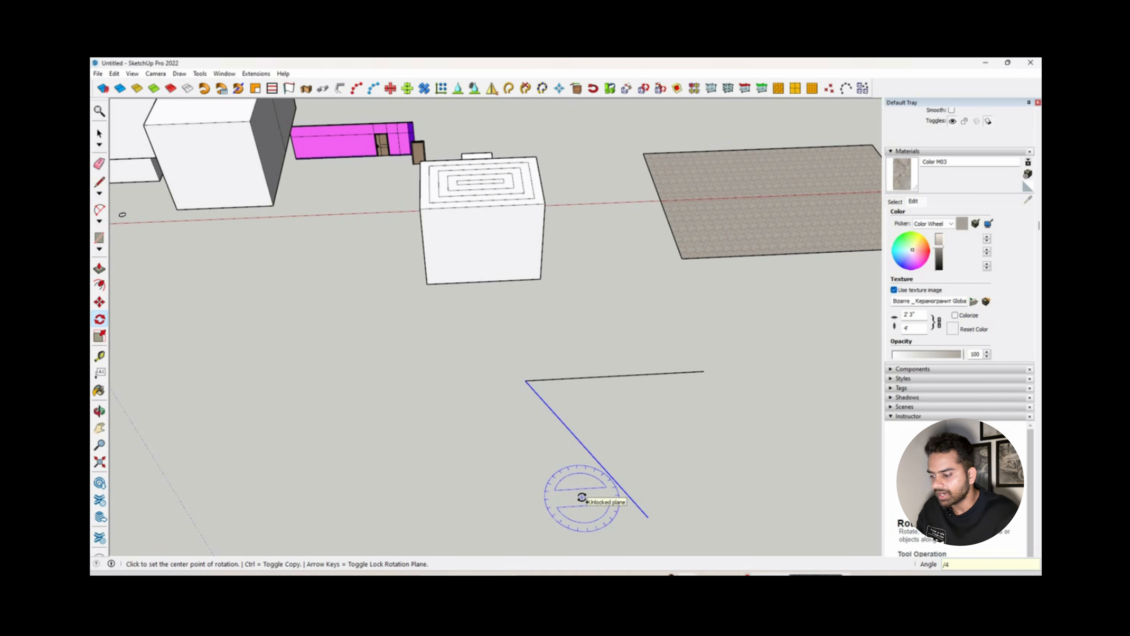
key(Return)
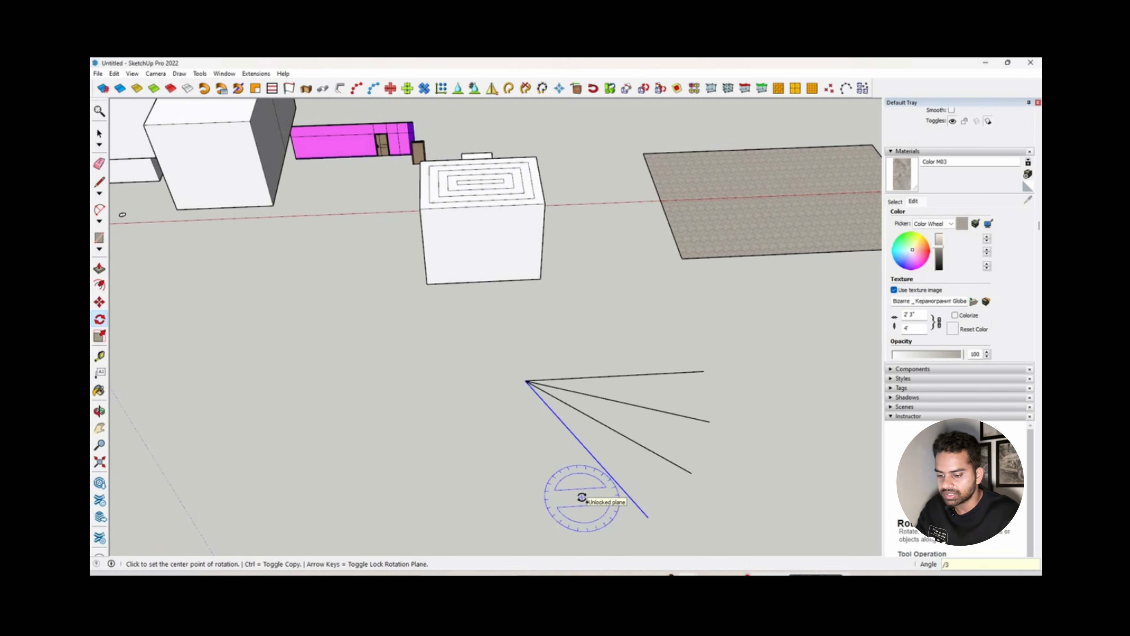
key(space)
Make the stone-textured rectangle's face and edges into a group.
scroll(596, 366, down, 5)
scroll(534, 365, down, 3)
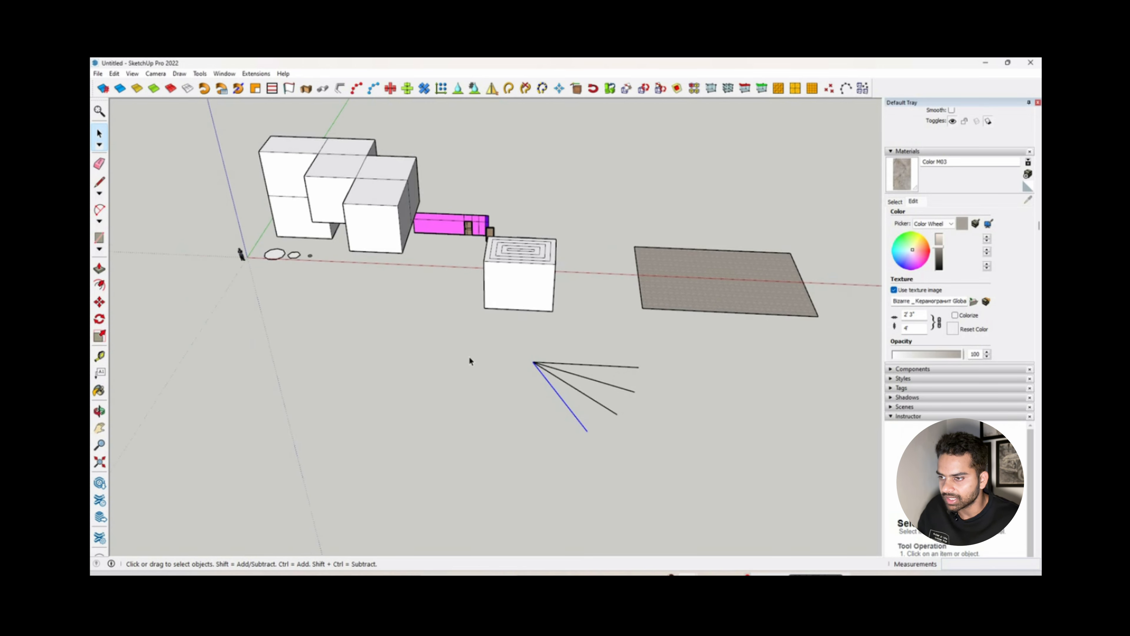
scroll(594, 372, up, 8)
scroll(509, 316, down, 5)
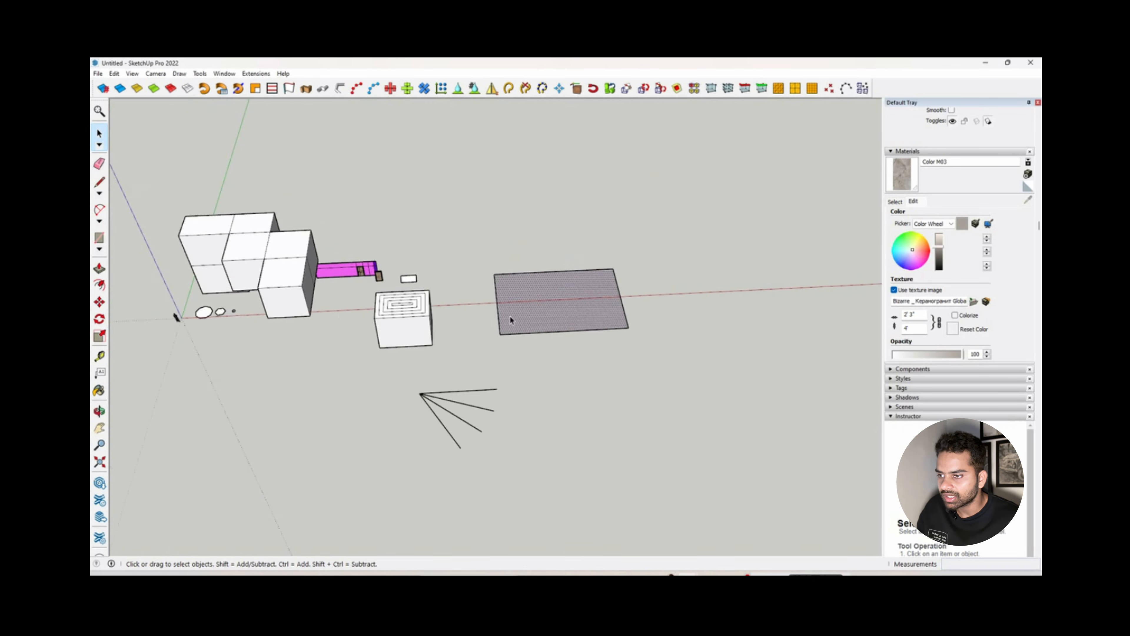
scroll(599, 317, up, 5)
click(598, 317)
scroll(574, 327, down, 2)
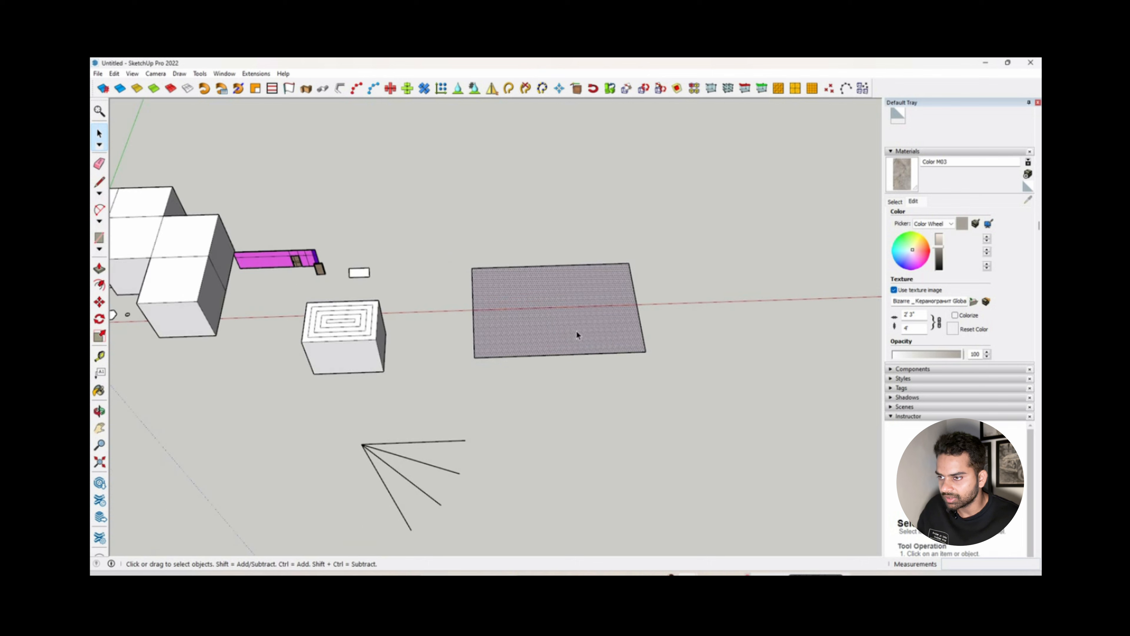
right_click(596, 300)
click(625, 388)
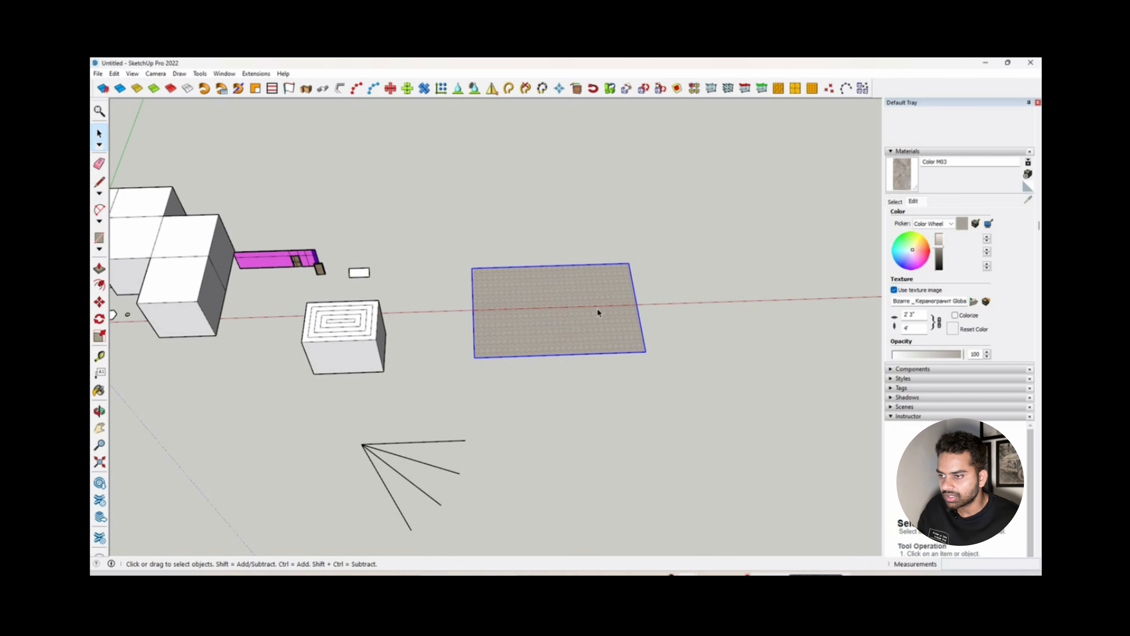
Make a copy of the textured rectangle group rotated 150° about its front corner nearest the box.
key(q)
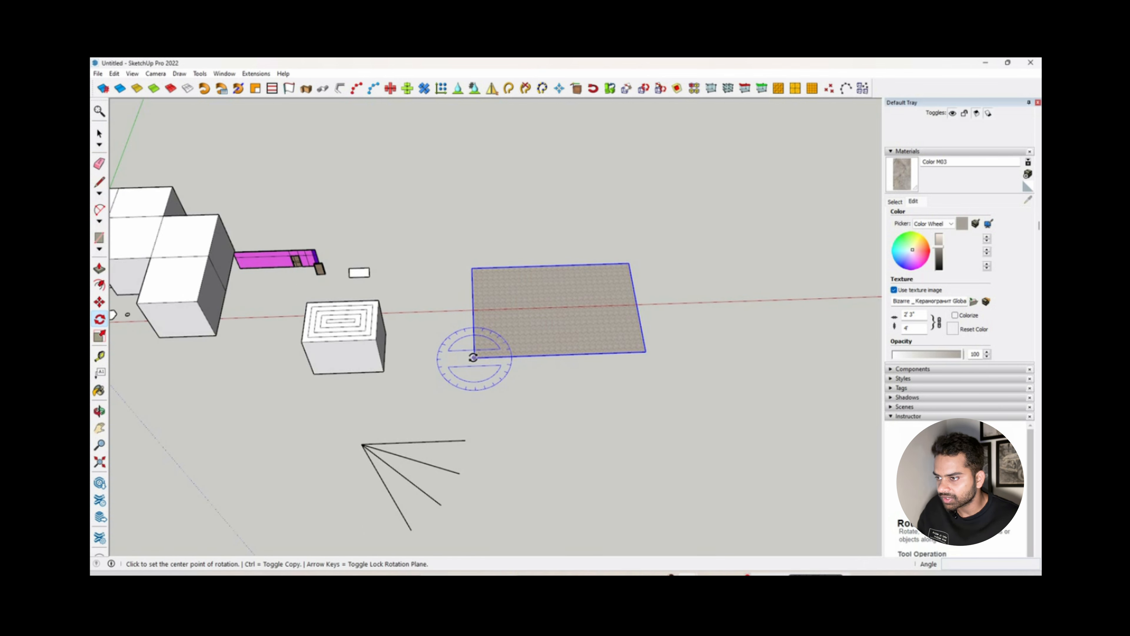
scroll(473, 358, up, 2)
click(474, 357)
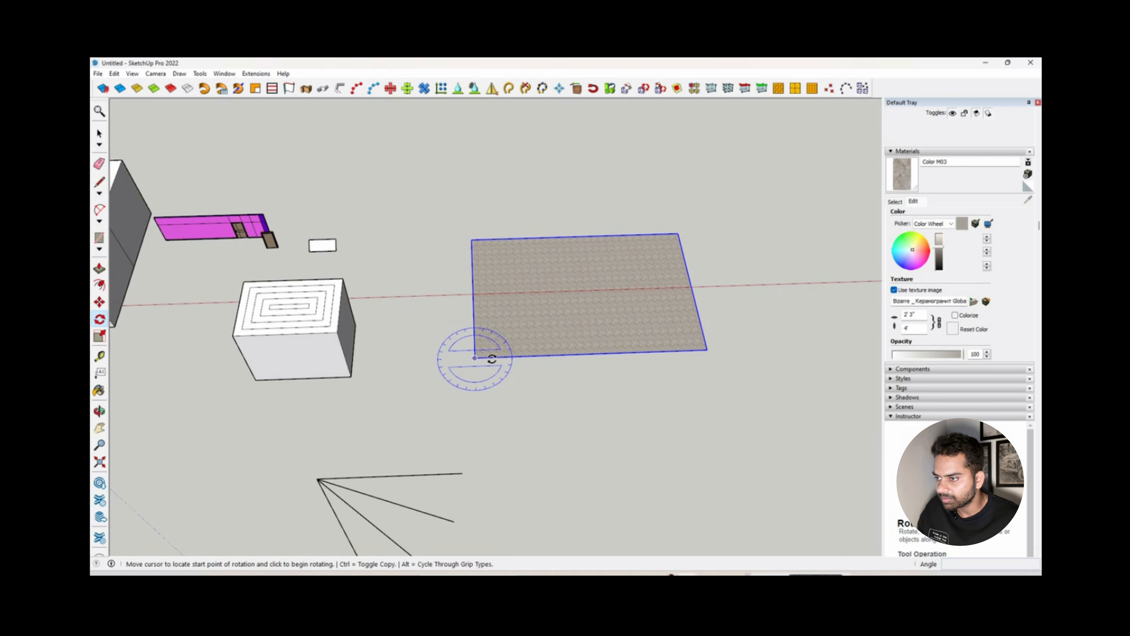
click(707, 350)
scroll(707, 390, down, 3)
key(ctrl)
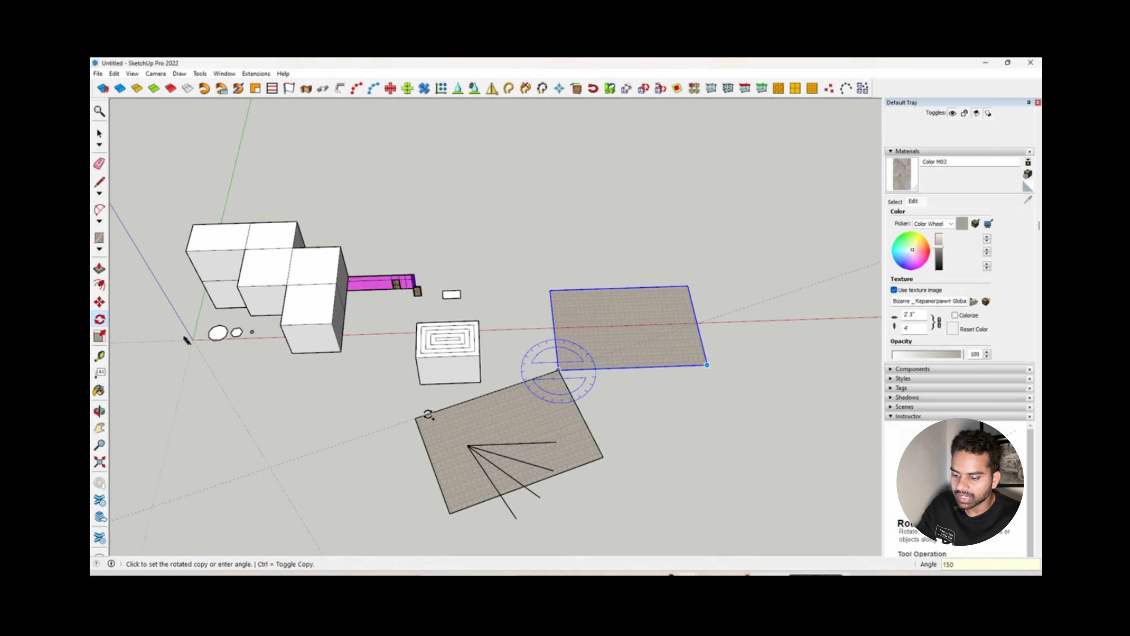
key(Return)
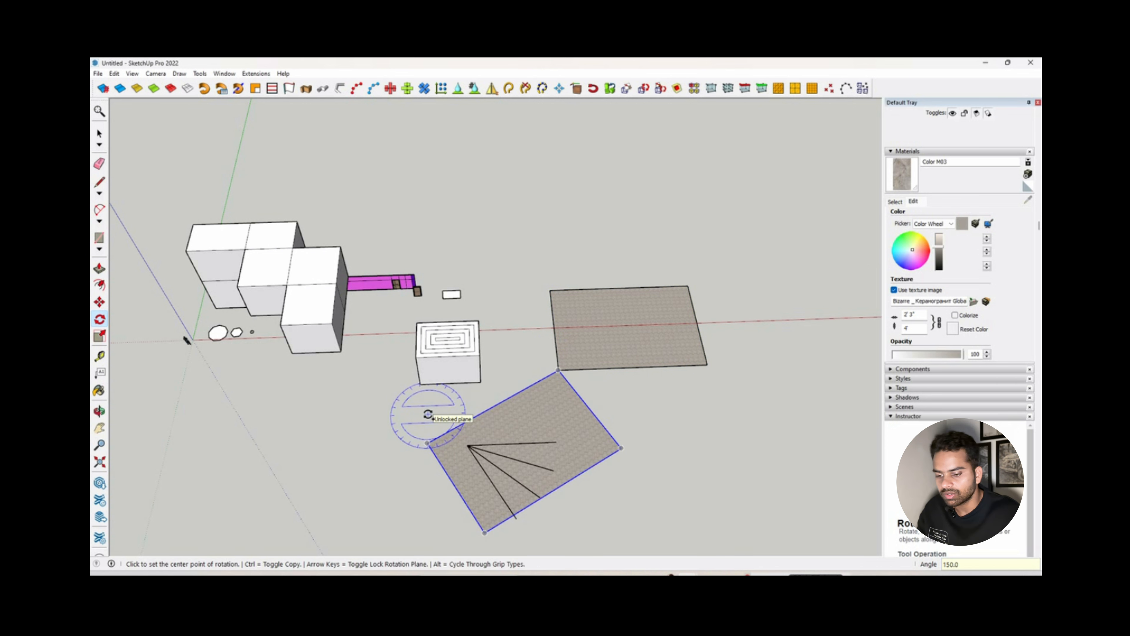
key(Return)
key(space)
middle_drag(619, 348, 648, 392)
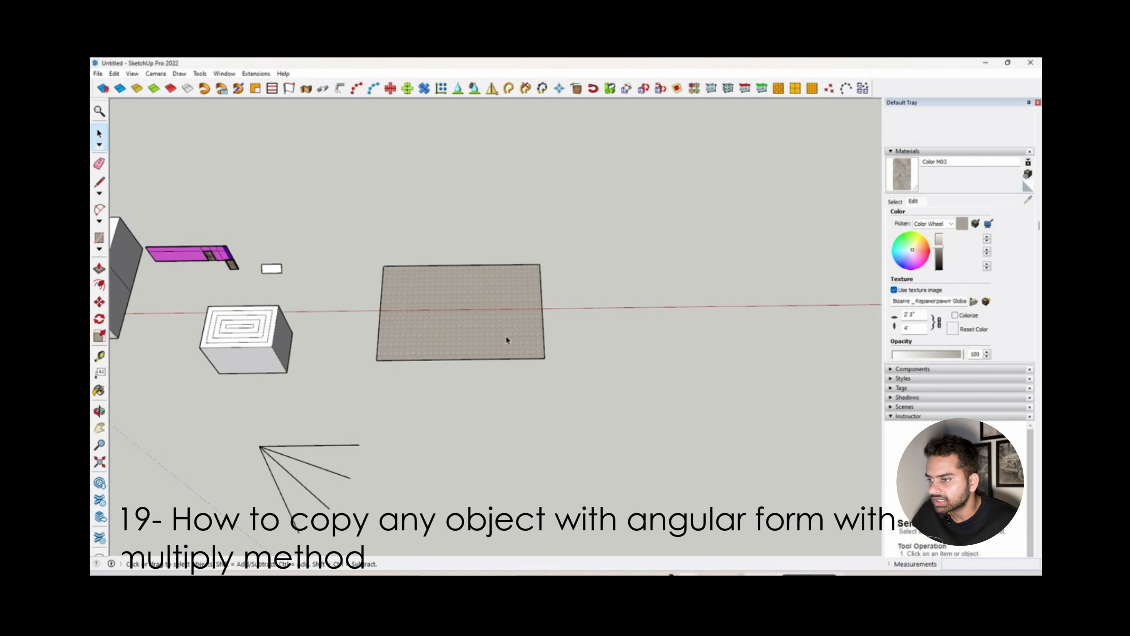
middle_drag(515, 328, 499, 314)
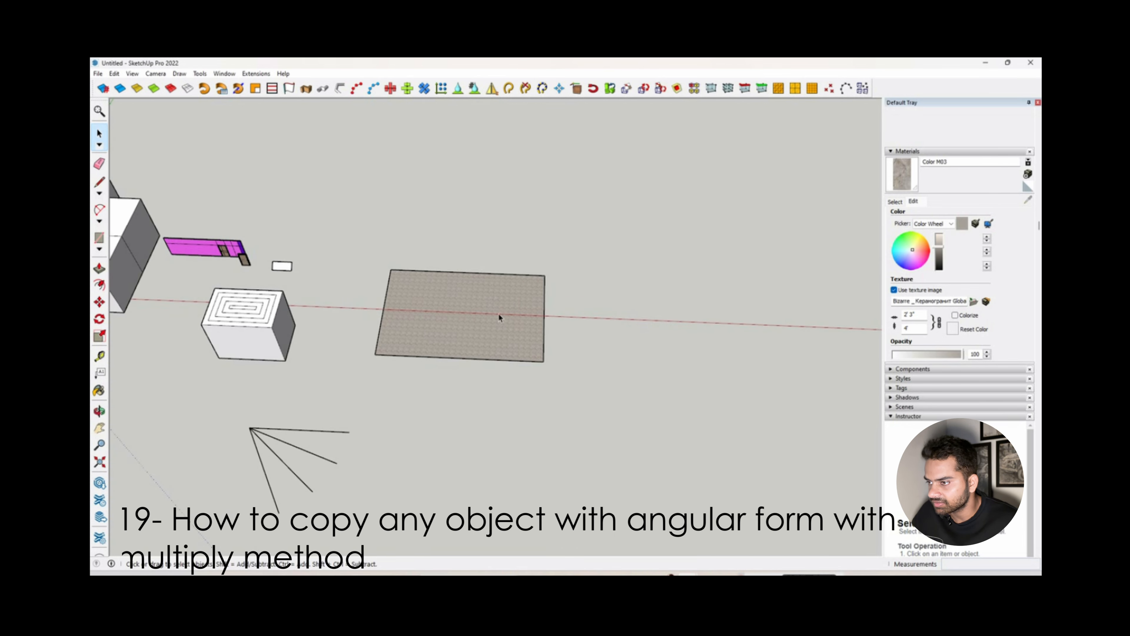
middle_drag(378, 340, 428, 331)
middle_drag(497, 334, 507, 352)
scroll(426, 337, down, 3)
scroll(454, 333, up, 4)
scroll(454, 331, down, 2)
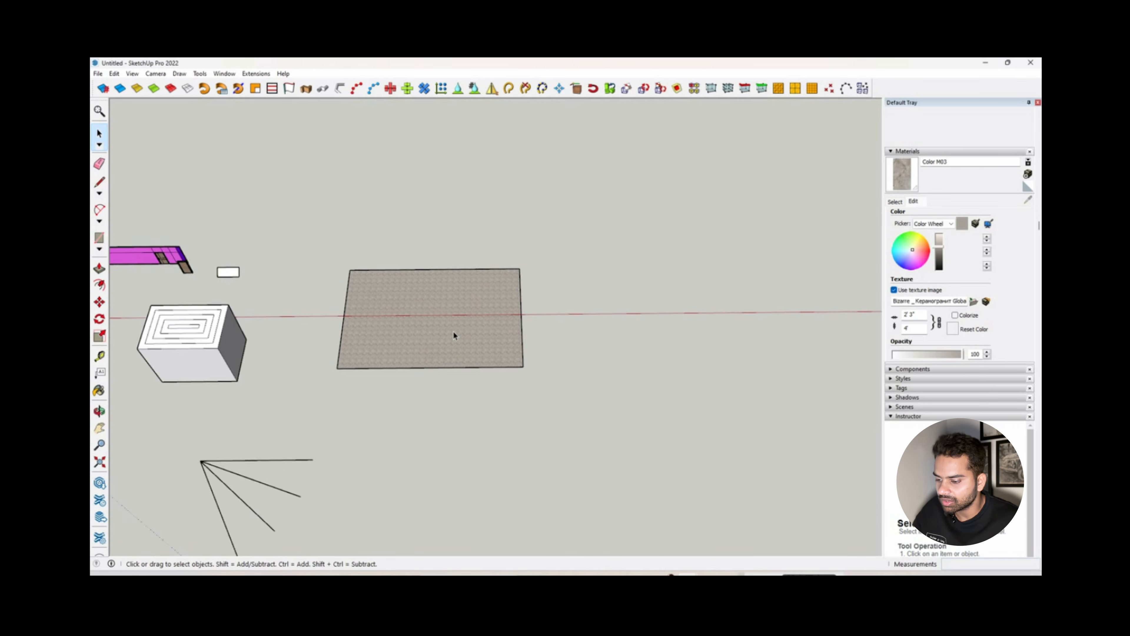
Copy the textured rectangle group by rotating it 30° about its front corner nearest the box.
click(460, 333)
key(m)
scroll(490, 337, down, 2)
middle_drag(455, 327, 498, 329)
scroll(515, 334, up, 1)
scroll(481, 340, up, 3)
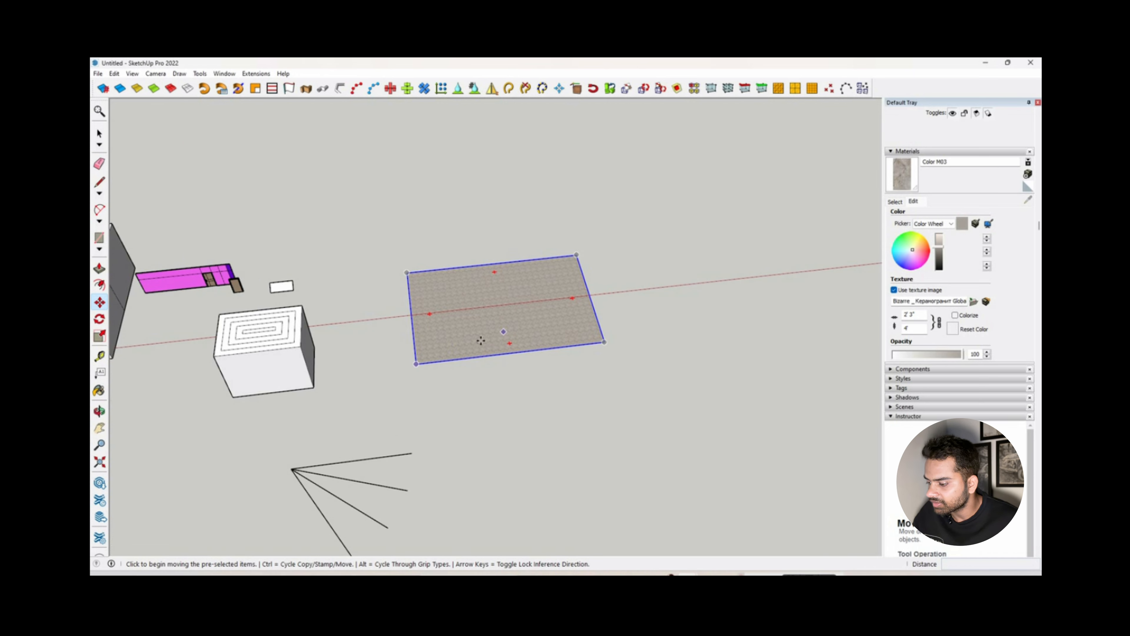
scroll(444, 341, up, 2)
key(q)
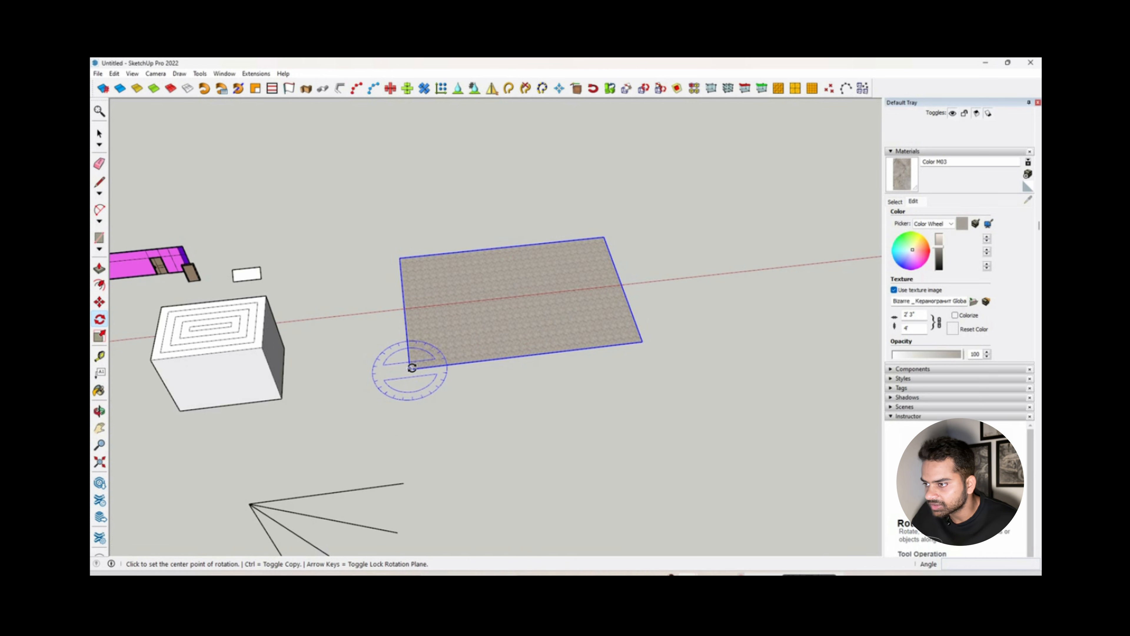
click(412, 369)
click(642, 342)
key(ctrl)
scroll(627, 384, down, 3)
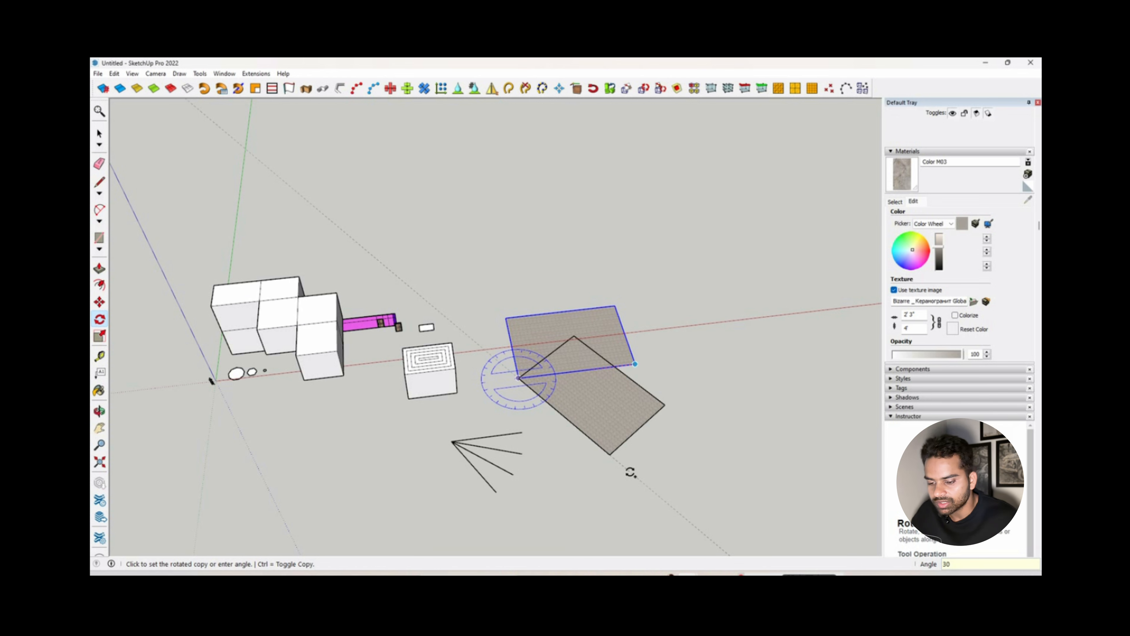
key(Return)
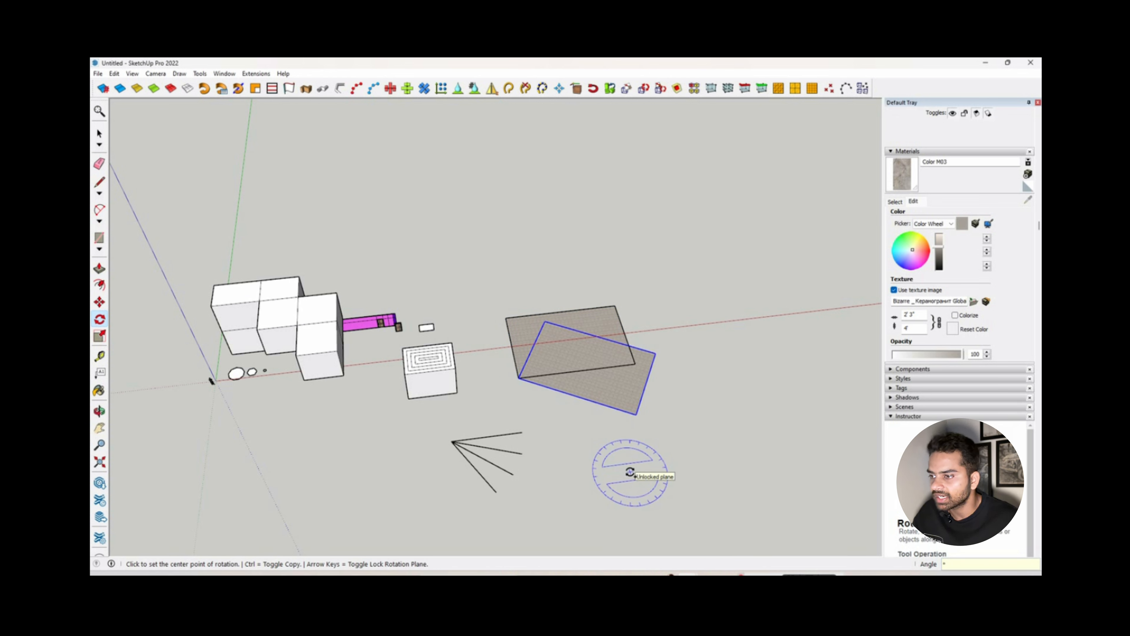
Multiply the rotated rectangle copy six times around the same corner with *6.
text(*6)
key(Return)
key(alt+space)
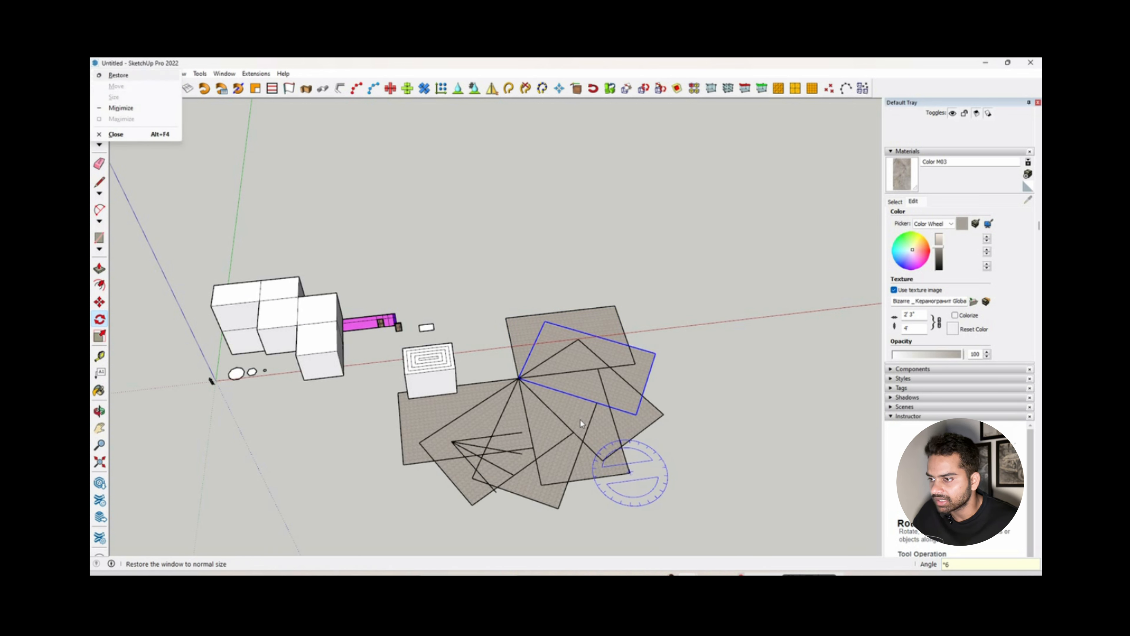